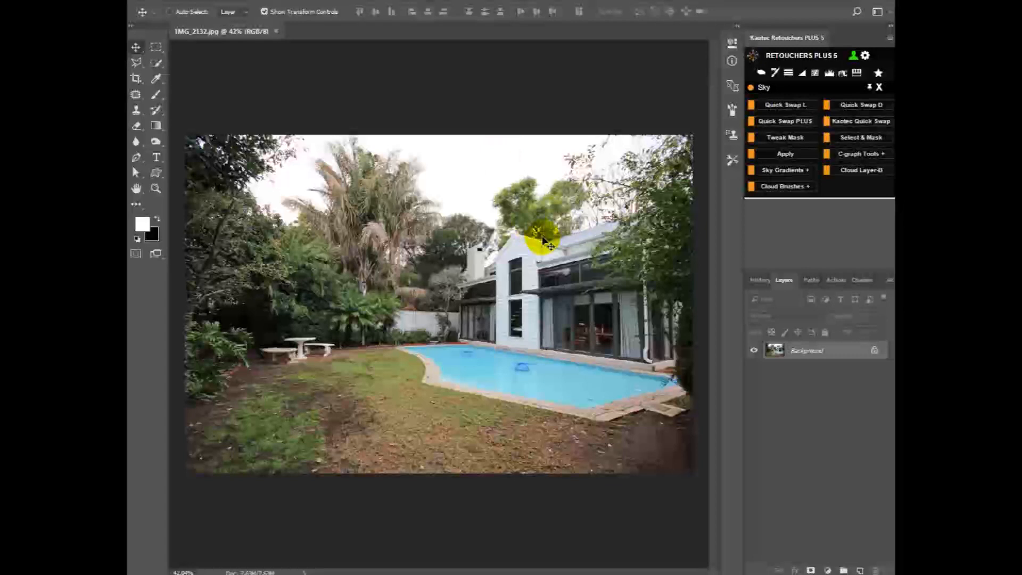
Run the Quick Swap L sky replacement using Twilight (1).jpg from the Twilight folder in Kaotec Skies.
left_click(769, 105)
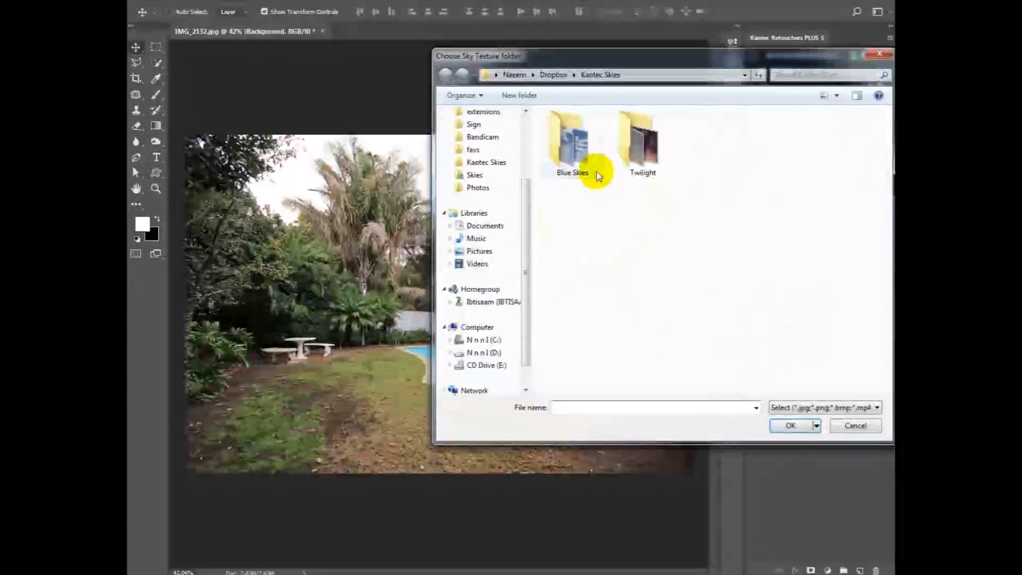
left_click(577, 157)
double_click(577, 158)
left_click(607, 75)
double_click(641, 139)
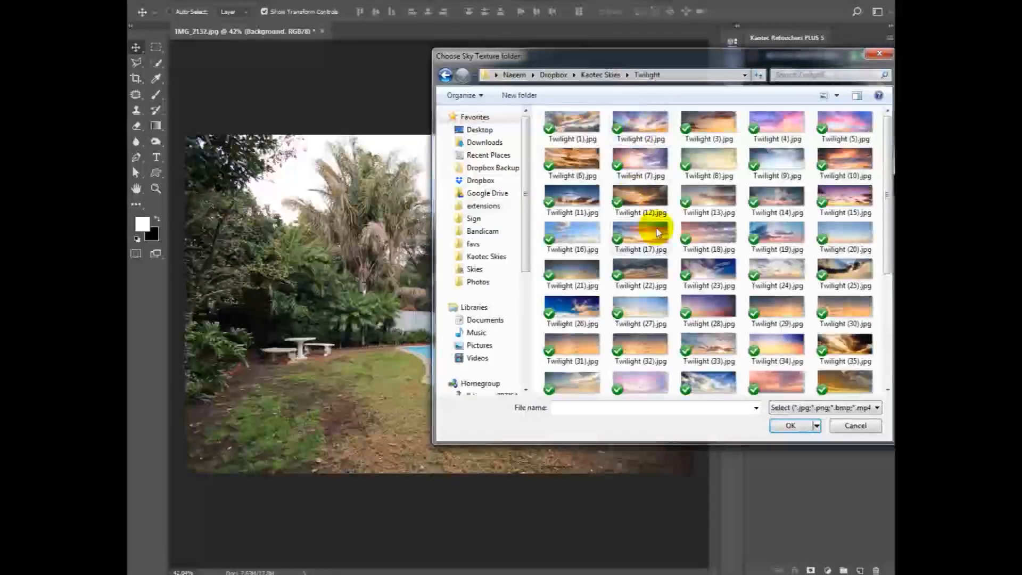
double_click(582, 130)
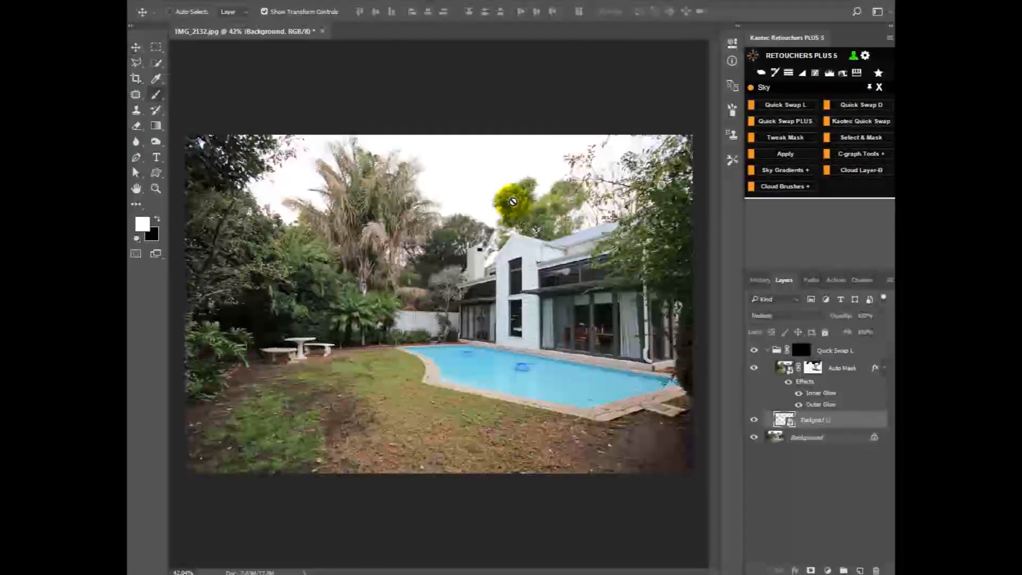
Start a Polygonal Lasso outline along the house roofline, from the roof edge behind the tree to the gable peak.
left_click(136, 62)
scroll(582, 206, "up", 5)
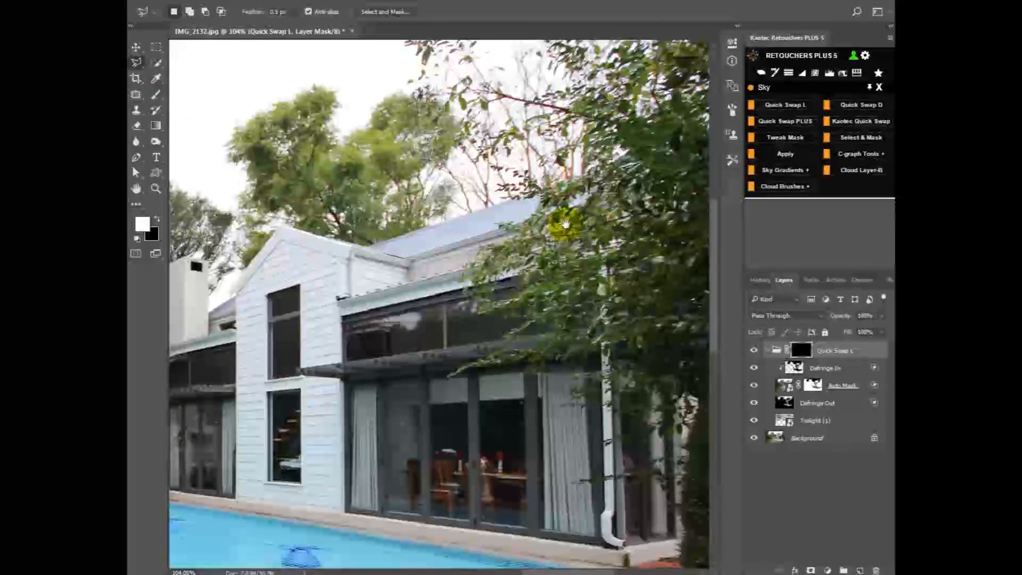
scroll(574, 246, "up", 2)
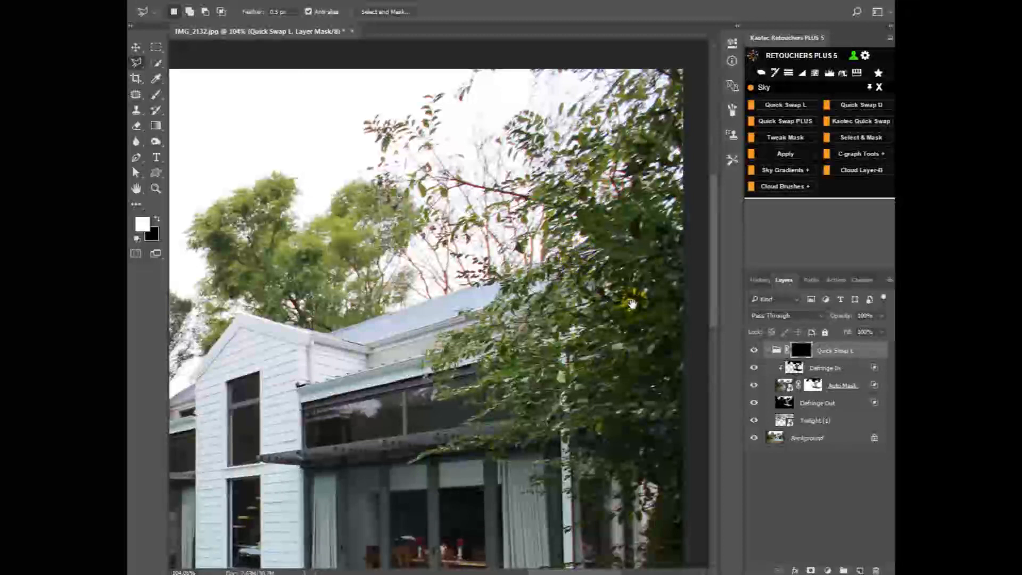
scroll(565, 279, "up", 3)
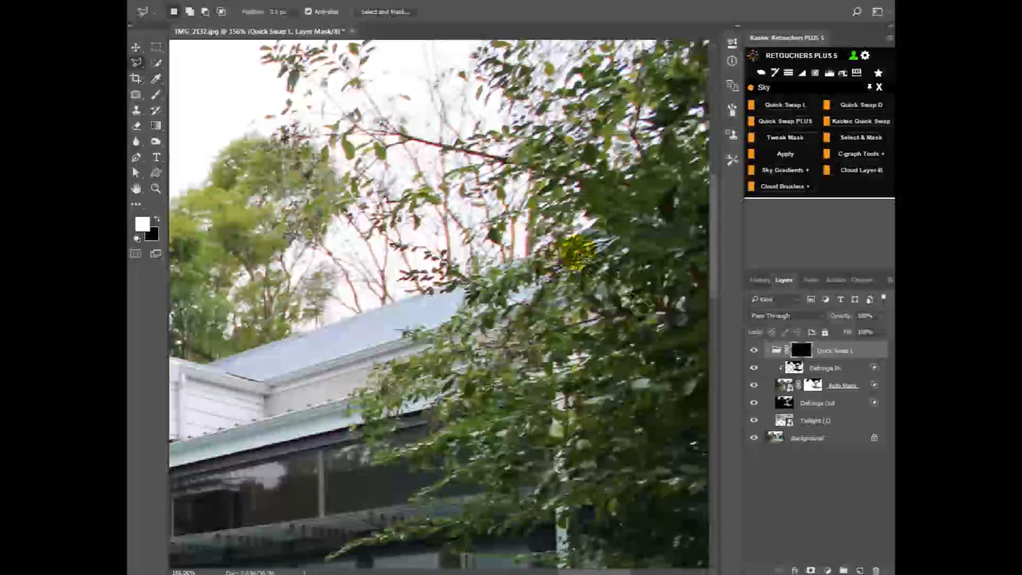
left_click(538, 253)
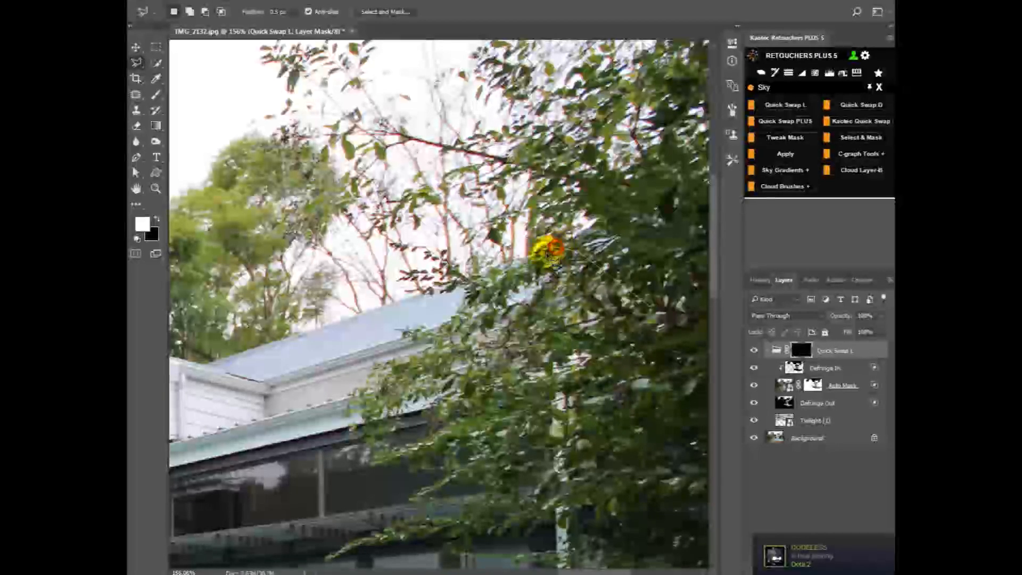
left_click(289, 341)
mouse_move(238, 355)
left_mouse_down()
mouse_move(378, 334)
mouse_move(486, 332)
left_mouse_up()
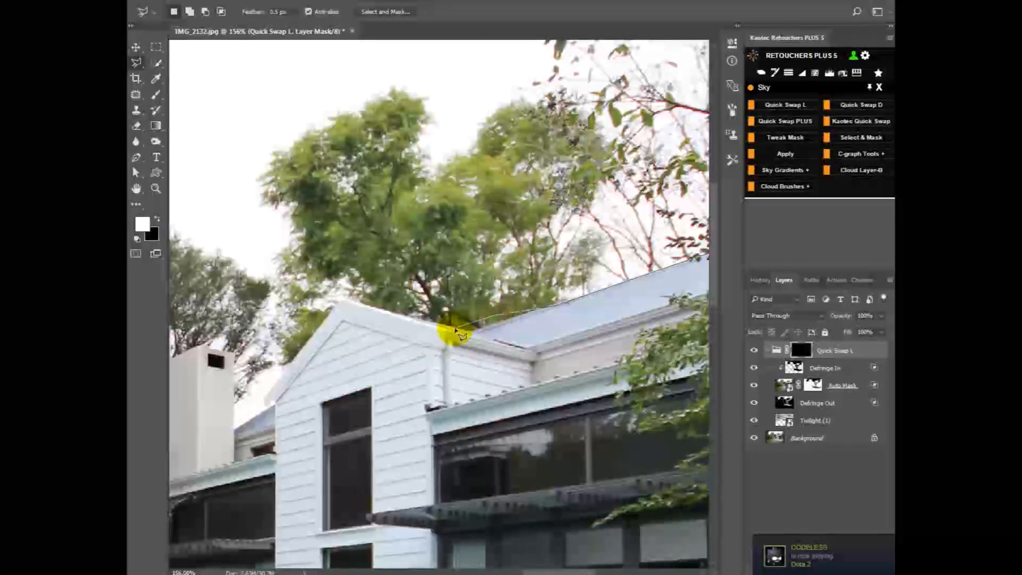
left_click(418, 322)
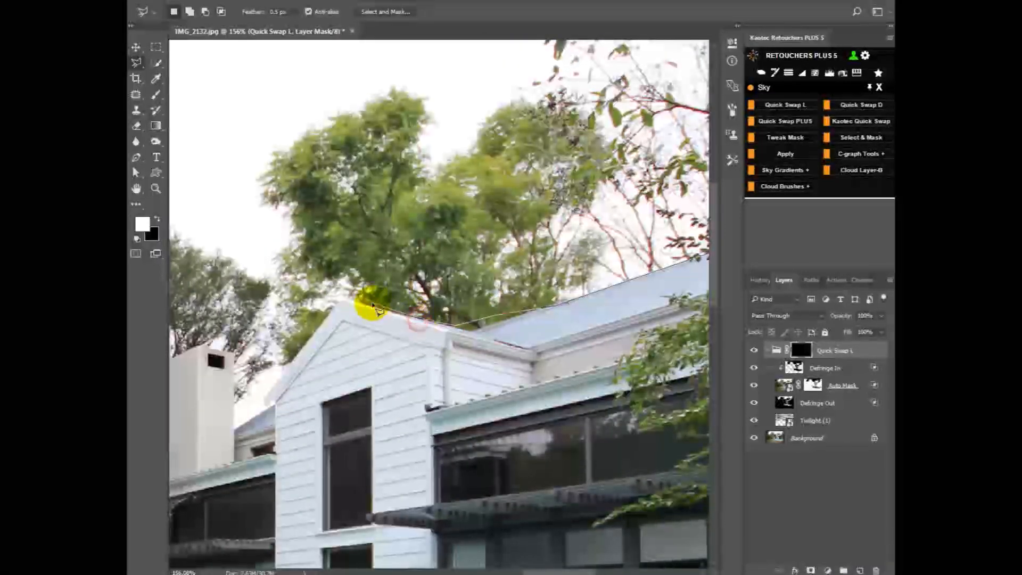
left_click(352, 300)
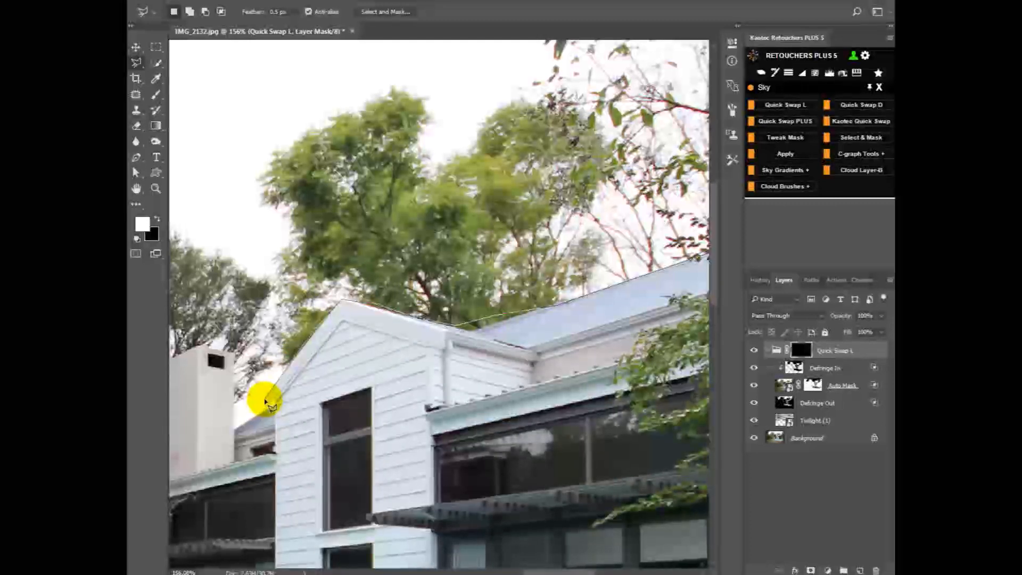
Continue the lasso outline down the gable eave, along the lower roof and around the chimney to its base.
left_click(267, 405)
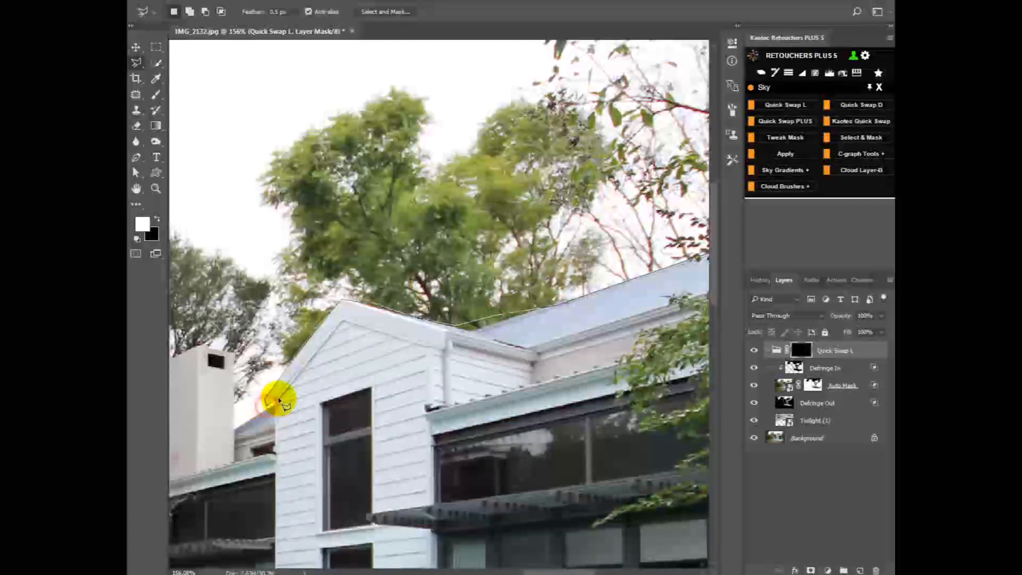
left_click(276, 401)
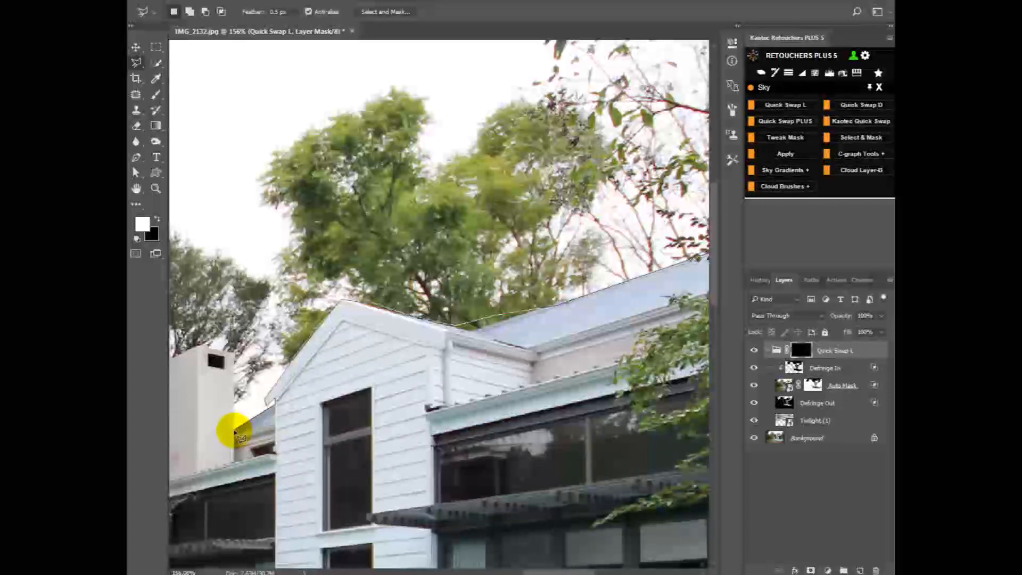
left_click_drag(233, 430, 532, 406)
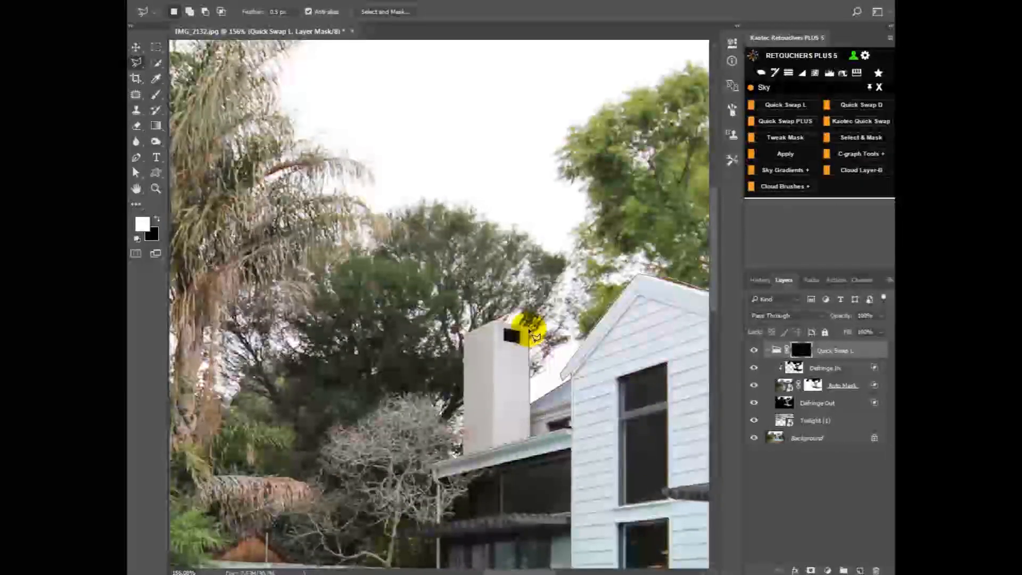
left_click(495, 320)
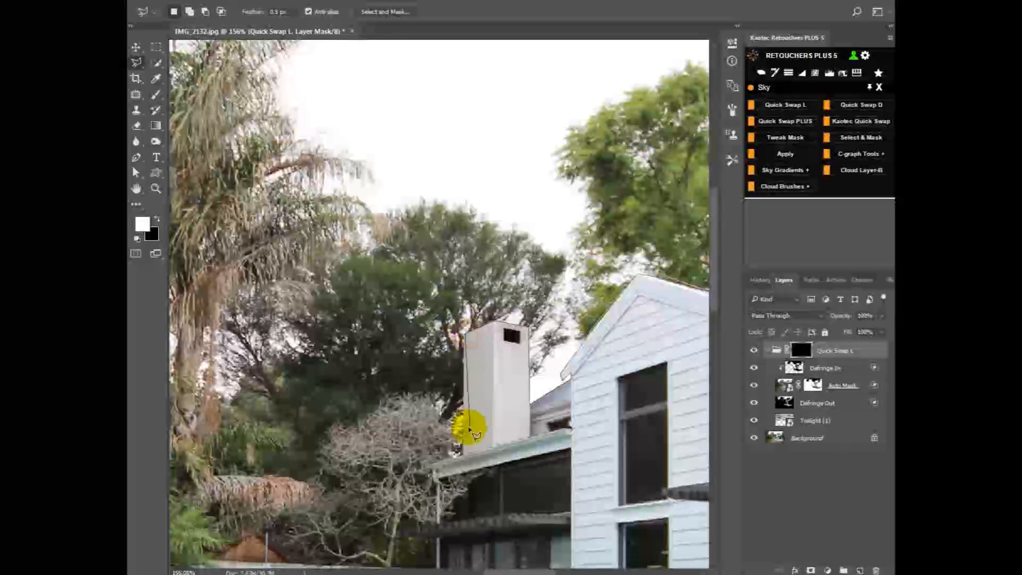
left_click(463, 460)
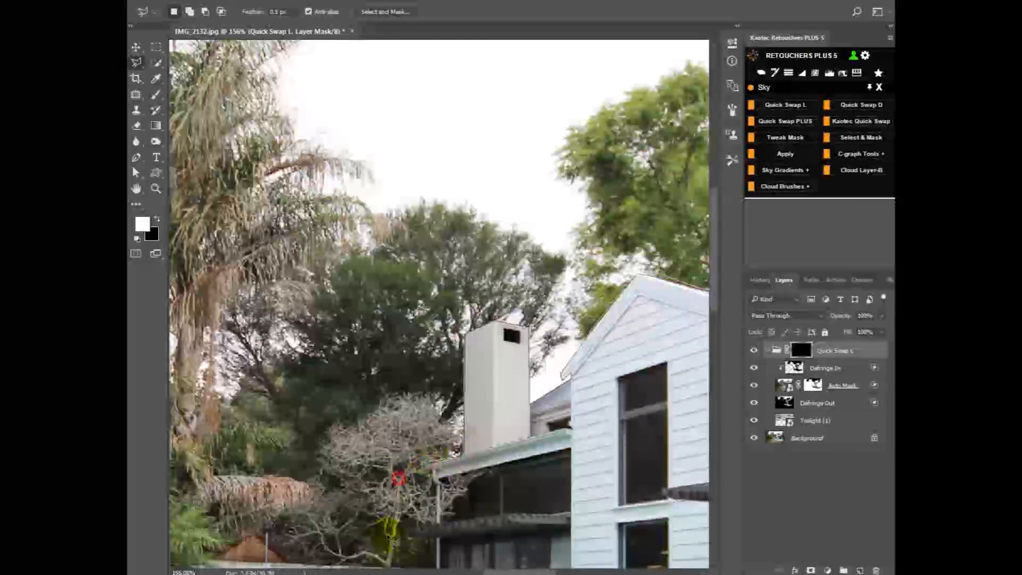
Close the lasso selection by running it below the roofs, across the windows and back through the tree beside the house.
left_click_drag(388, 536, 326, 353)
left_click(355, 386)
left_click_drag(620, 380, 144, 408)
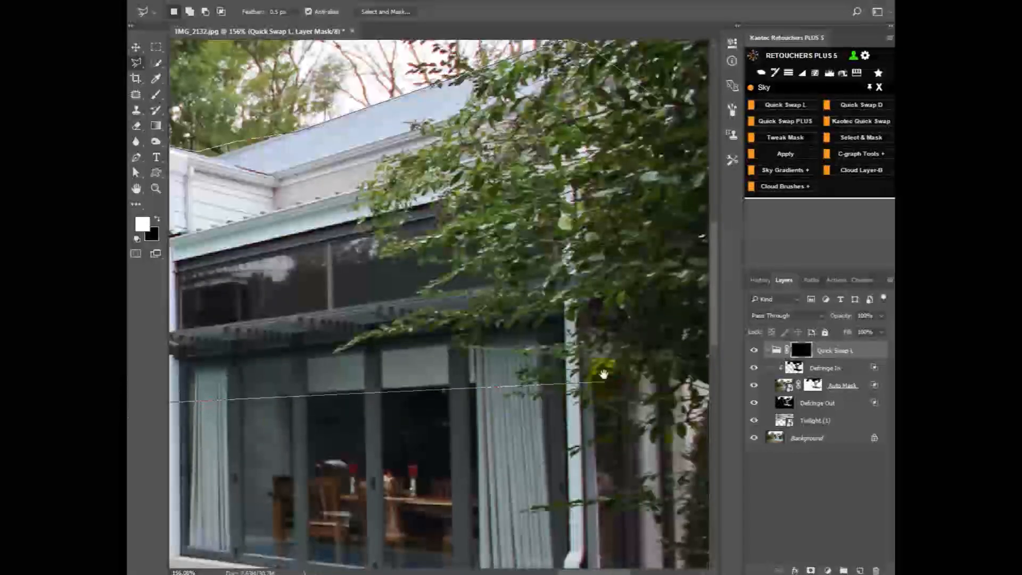
left_click_drag(603, 374, 420, 390)
double_click(511, 396)
Invert the selection so that everything except the house's roofline area is selected.
scroll(473, 313, "down", 7)
mouse_move(256, 341)
left_mouse_down()
mouse_move(474, 314)
mouse_move(482, 329)
mouse_move(586, 314)
mouse_move(506, 326)
left_mouse_up()
scroll(586, 315, "down", 3)
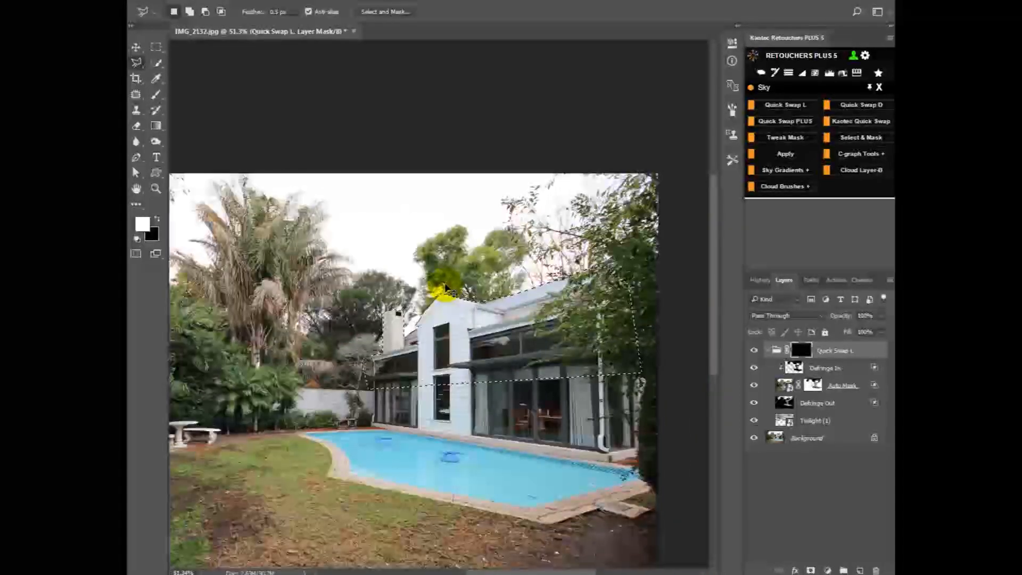
key("ctrl+shift+i")
scroll(446, 287, "down", 3)
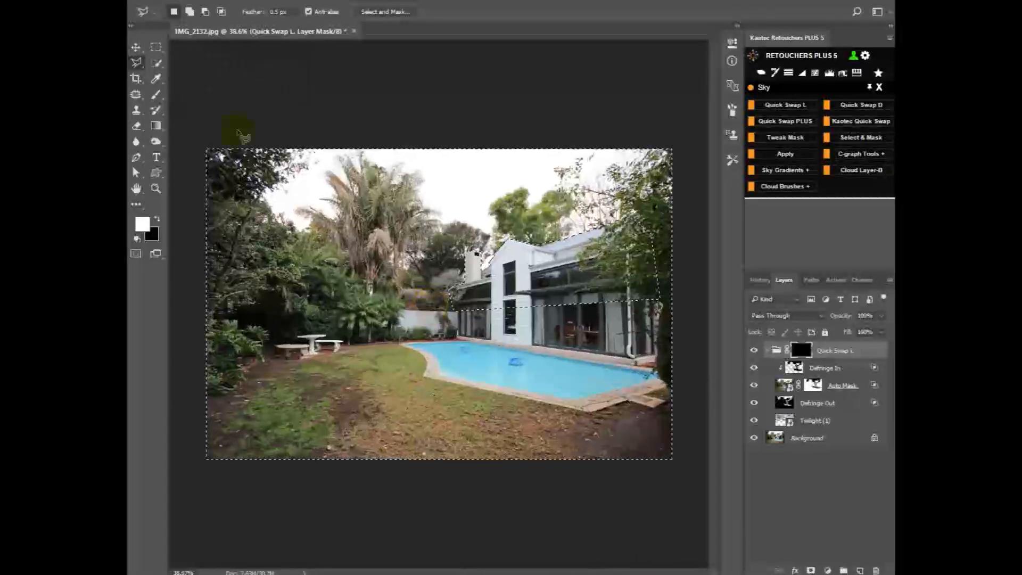
Paint white over the sky on the Quick Swap L group's mask with the Brush tool to reveal the twilight sky, and deselect.
left_click(157, 95)
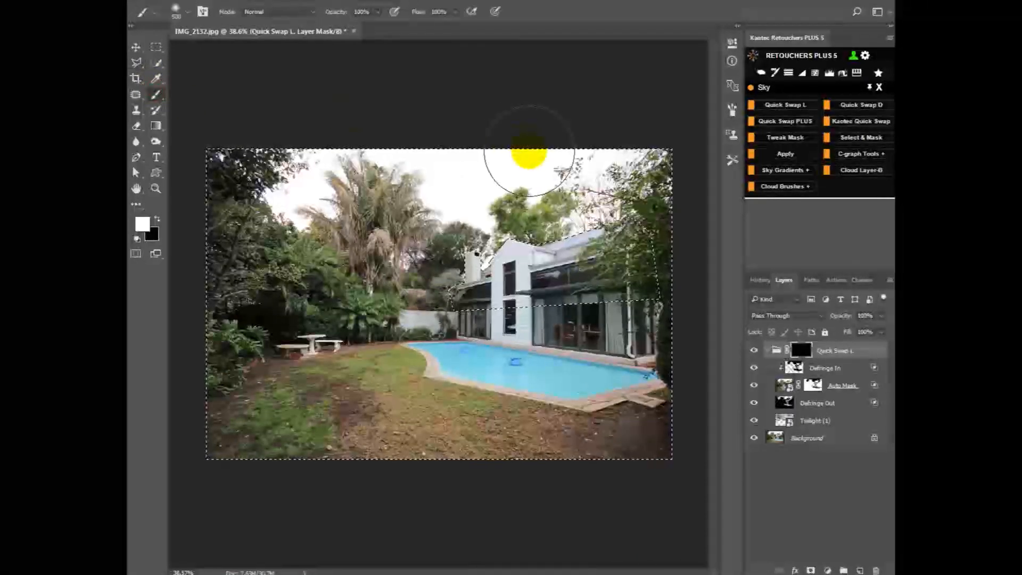
mouse_move(588, 158)
left_mouse_down()
mouse_move(567, 162)
mouse_move(656, 153)
mouse_move(569, 158)
mouse_move(630, 169)
mouse_move(608, 198)
mouse_move(544, 197)
mouse_move(517, 217)
mouse_move(582, 214)
mouse_move(473, 228)
mouse_move(492, 227)
mouse_move(470, 246)
mouse_move(573, 184)
mouse_move(566, 161)
mouse_move(383, 172)
mouse_move(176, 162)
mouse_move(275, 209)
mouse_move(427, 213)
mouse_move(394, 247)
mouse_move(437, 246)
mouse_move(483, 215)
mouse_move(490, 239)
mouse_move(469, 242)
mouse_move(483, 217)
mouse_move(528, 190)
mouse_move(478, 189)
left_mouse_up()
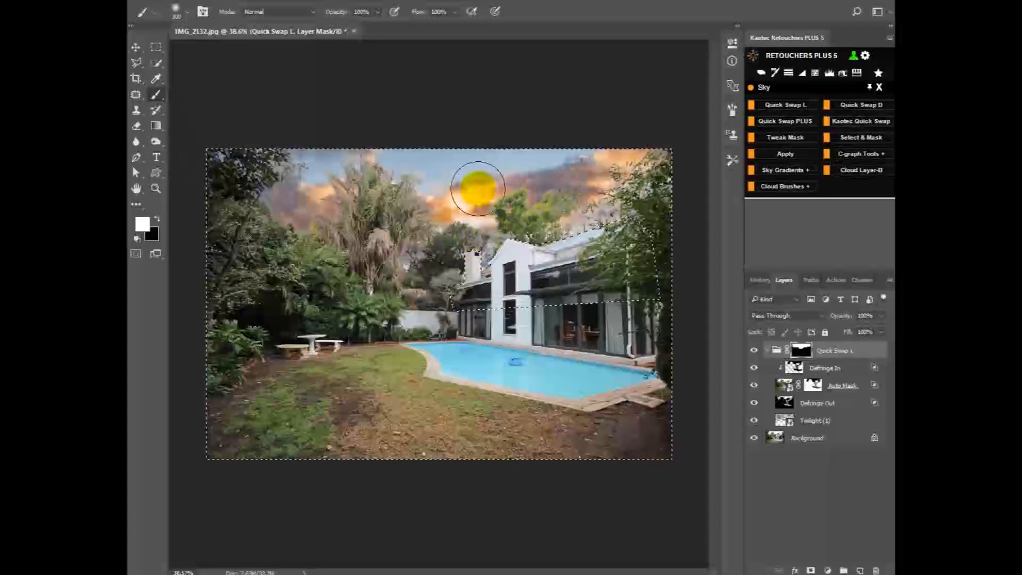
key("ctrl+d")
scroll(587, 239, "up", 1)
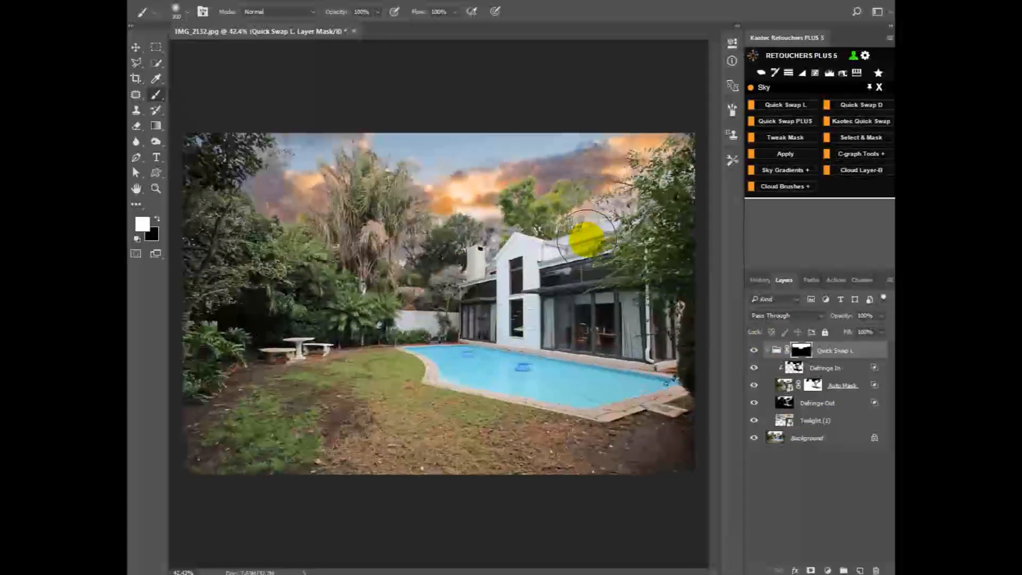
Apply Levels to the Twilight (1) layer with the midtone input at 1.29 and the white input at 229.
left_click(785, 422)
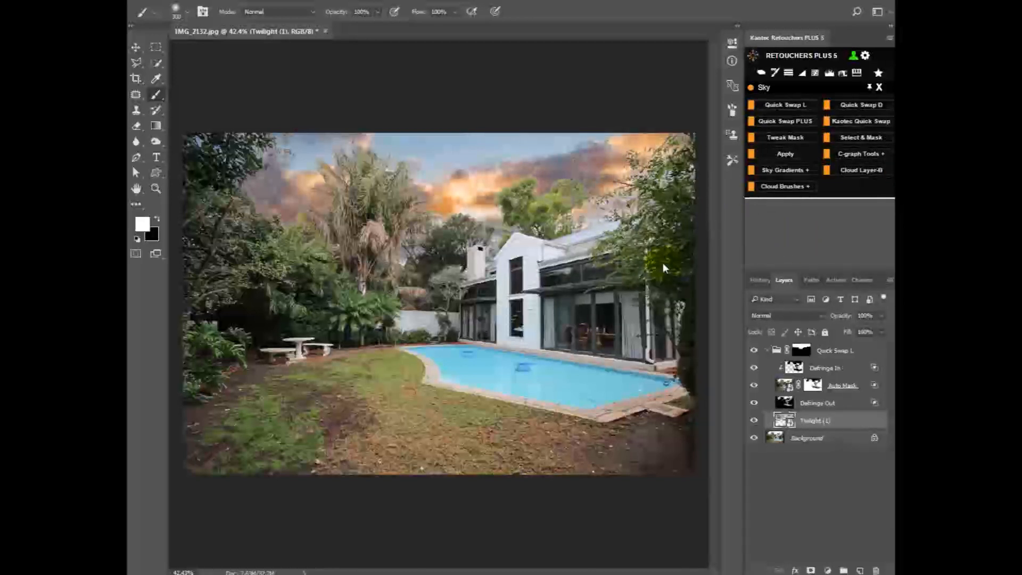
key("ctrl+l")
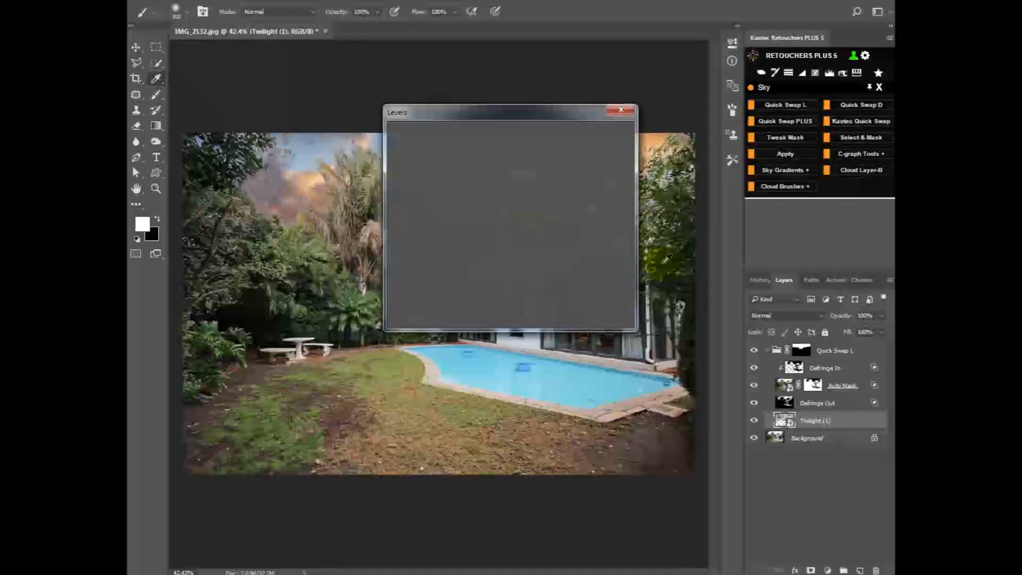
left_click_drag(483, 111, 673, 250)
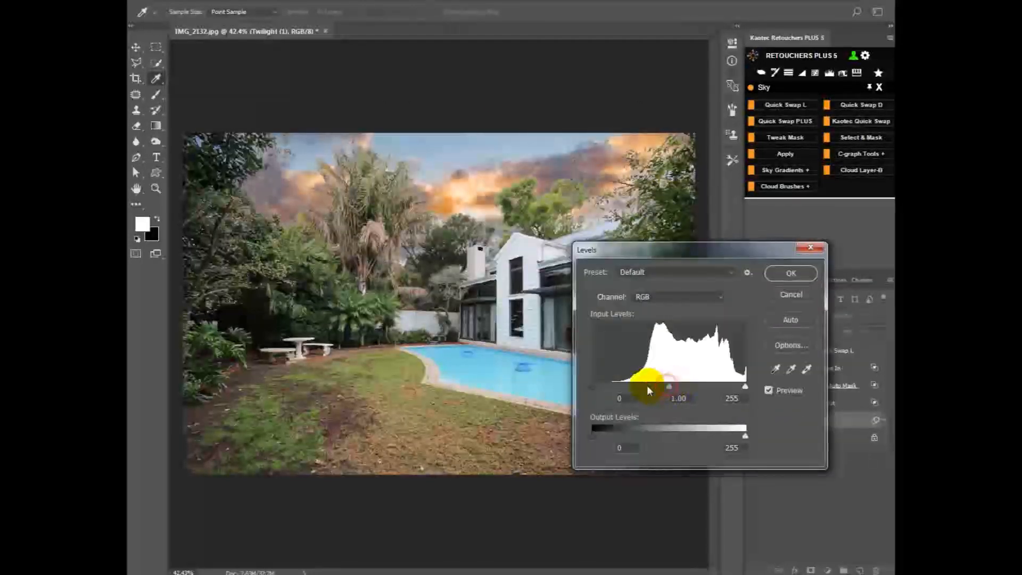
left_click_drag(642, 388, 645, 386)
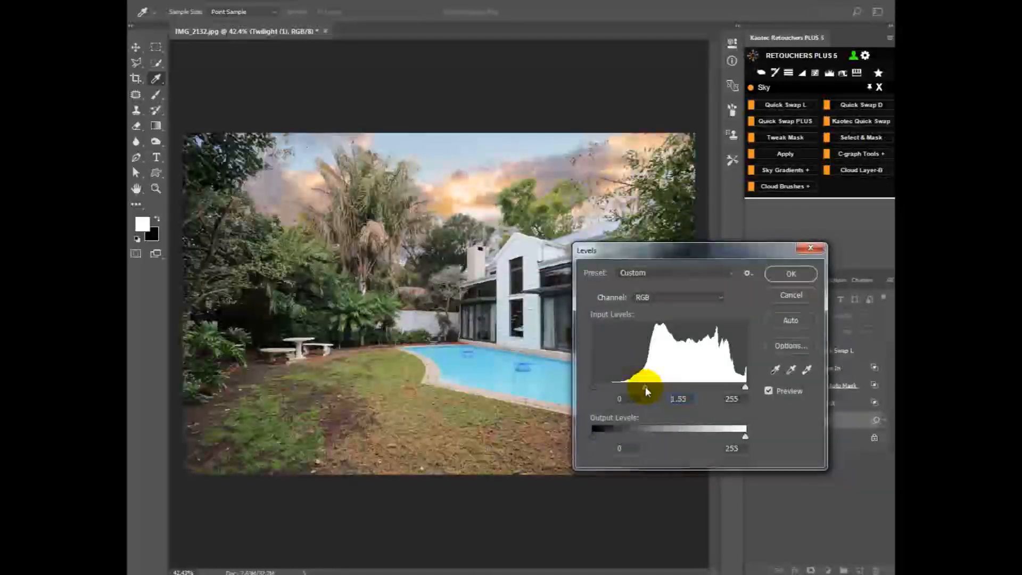
left_click_drag(745, 387, 730, 386)
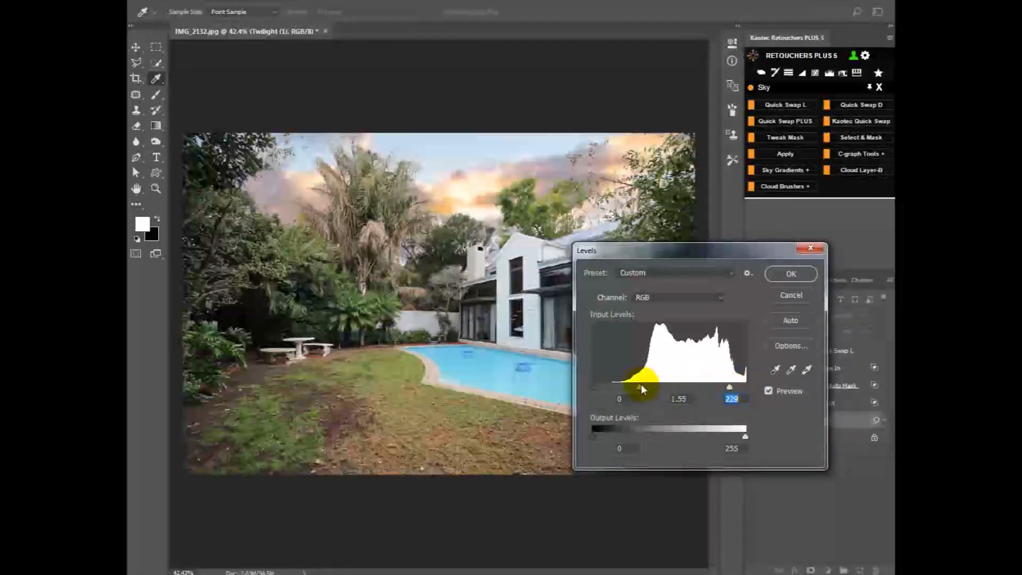
mouse_move(640, 387)
left_mouse_down()
mouse_move(667, 386)
mouse_move(650, 388)
left_mouse_up()
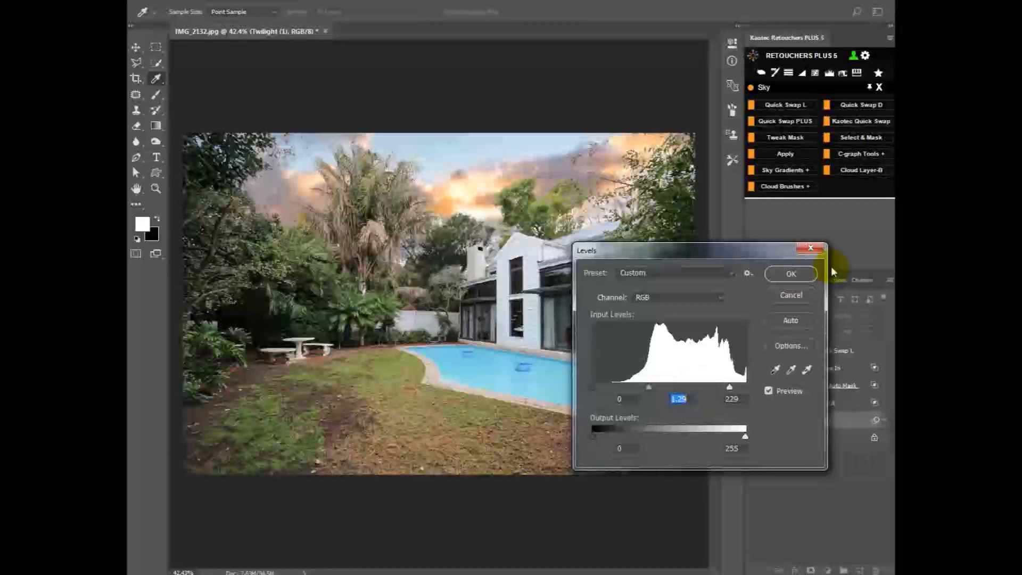
left_click(792, 274)
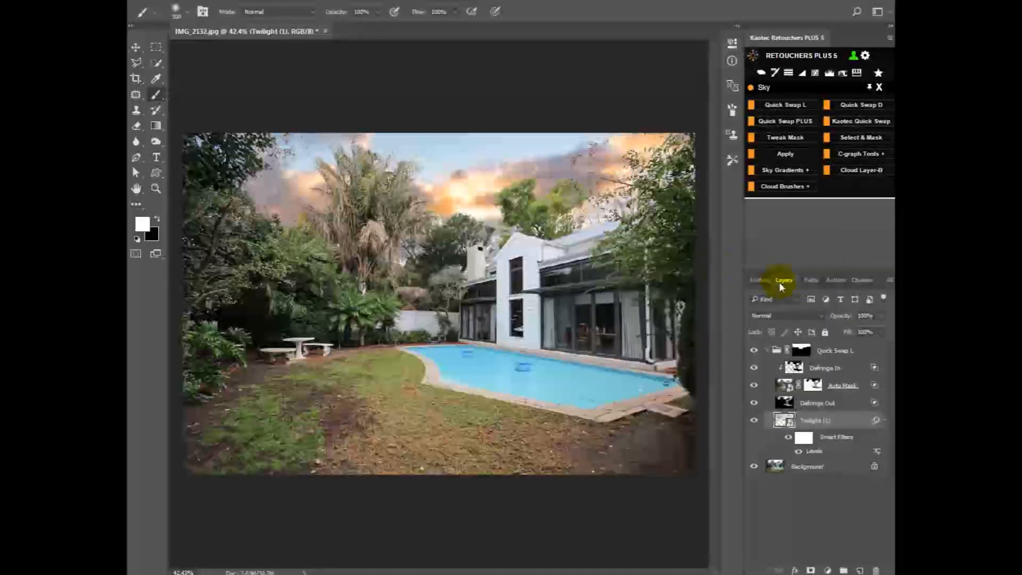
Flatten the image with Snap Flatten and display the document history.
left_click(761, 75)
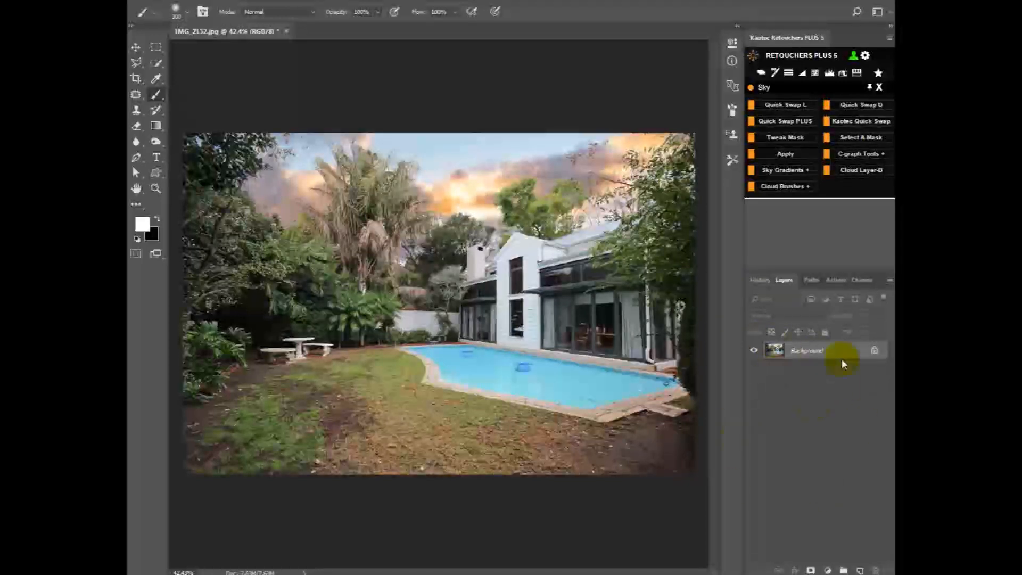
left_click(760, 280)
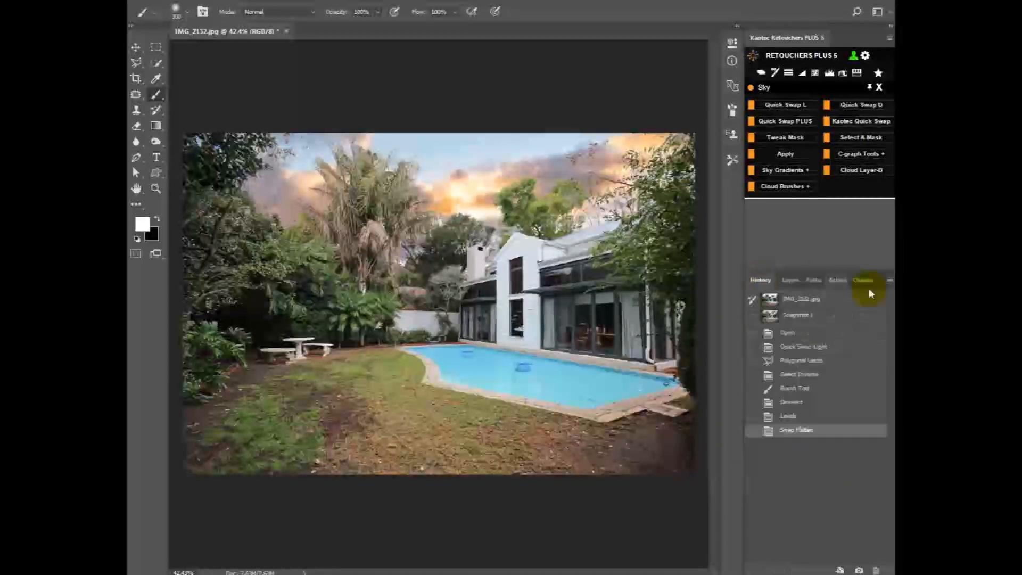
Revert to Snapshot 1 to inspect its layers, return to the Snap Flatten history state and show the flattened layer.
left_click(782, 316)
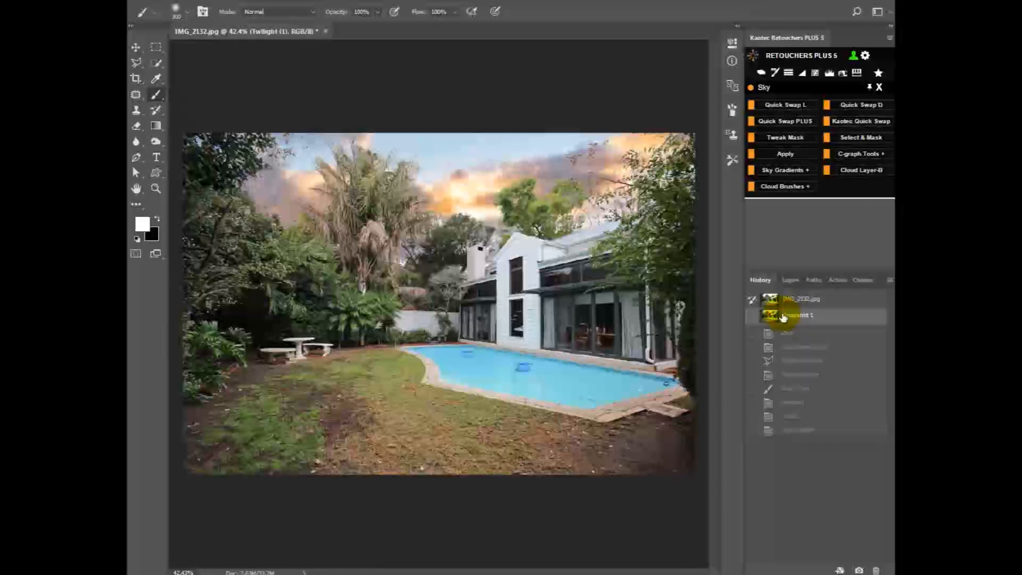
left_click(785, 280)
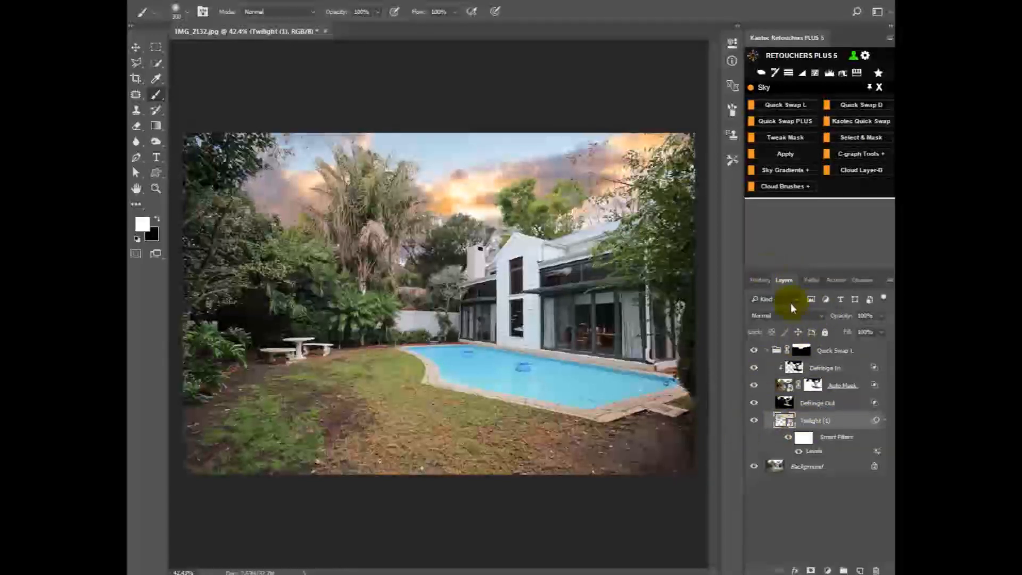
left_click(761, 279)
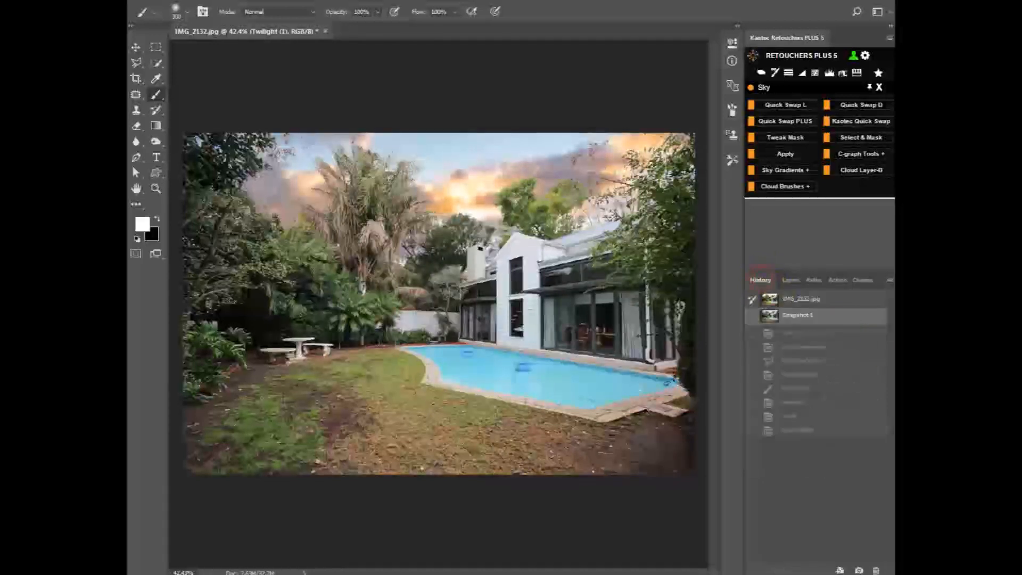
left_click(801, 432)
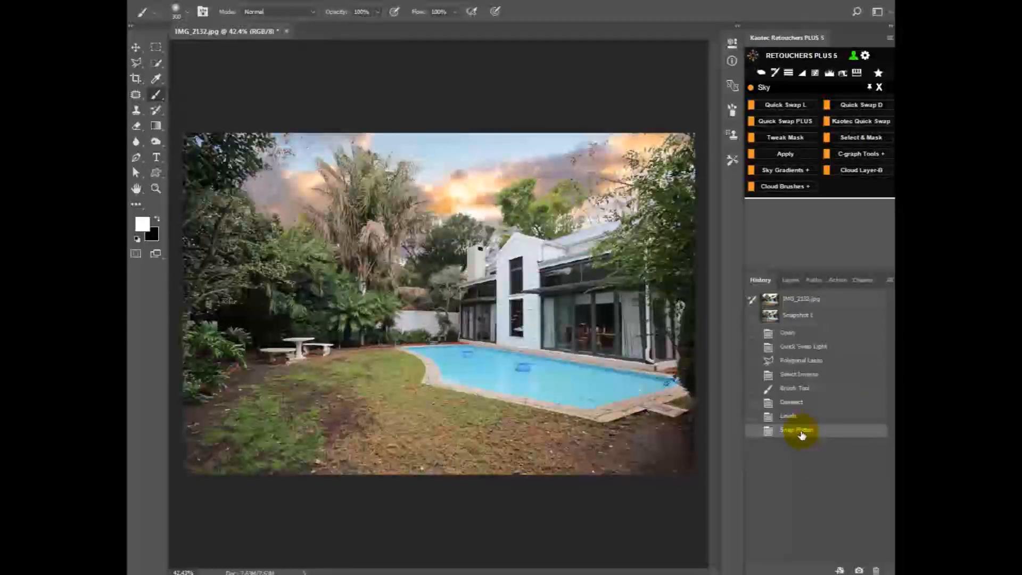
left_click(790, 279)
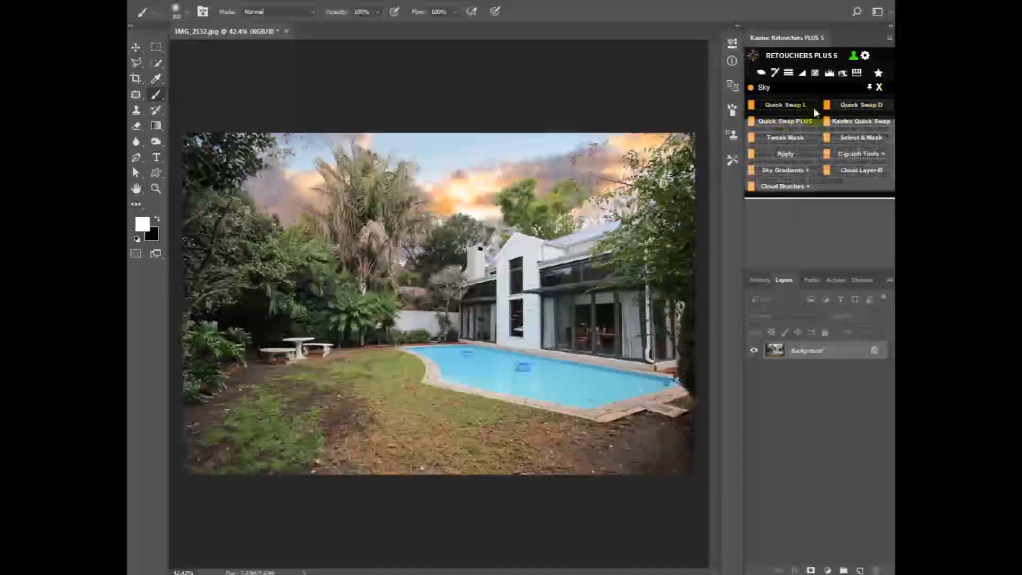
Apply the Day to Night effect to the flattened photo and set the Day To Night group's opacity to 43%.
left_click(879, 87)
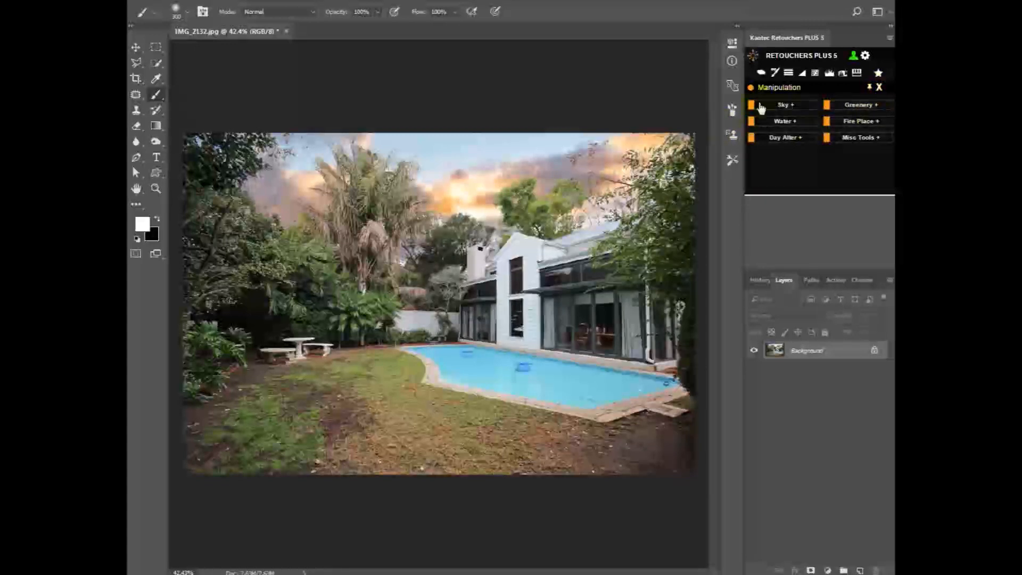
left_click(780, 140)
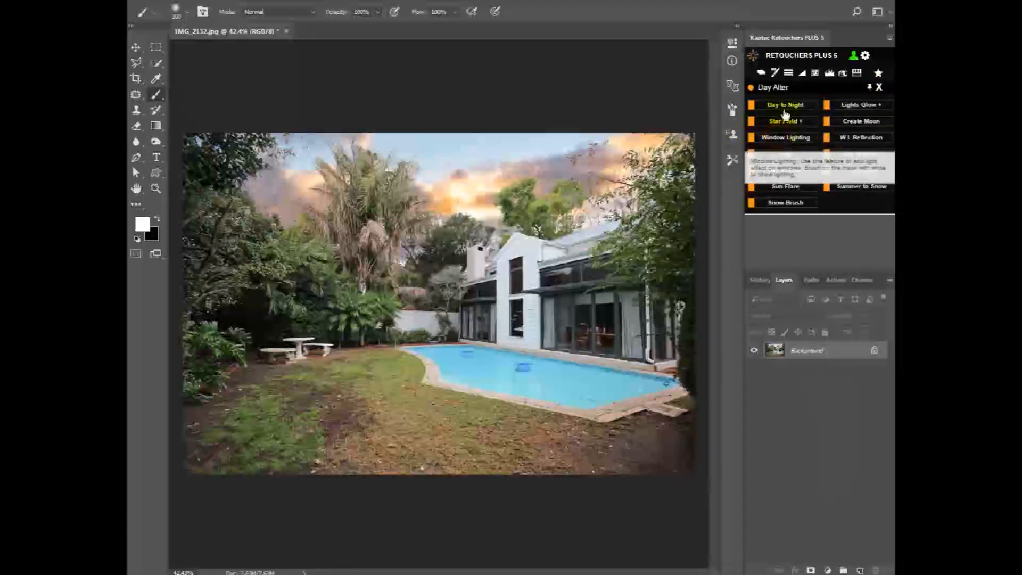
left_click(782, 108)
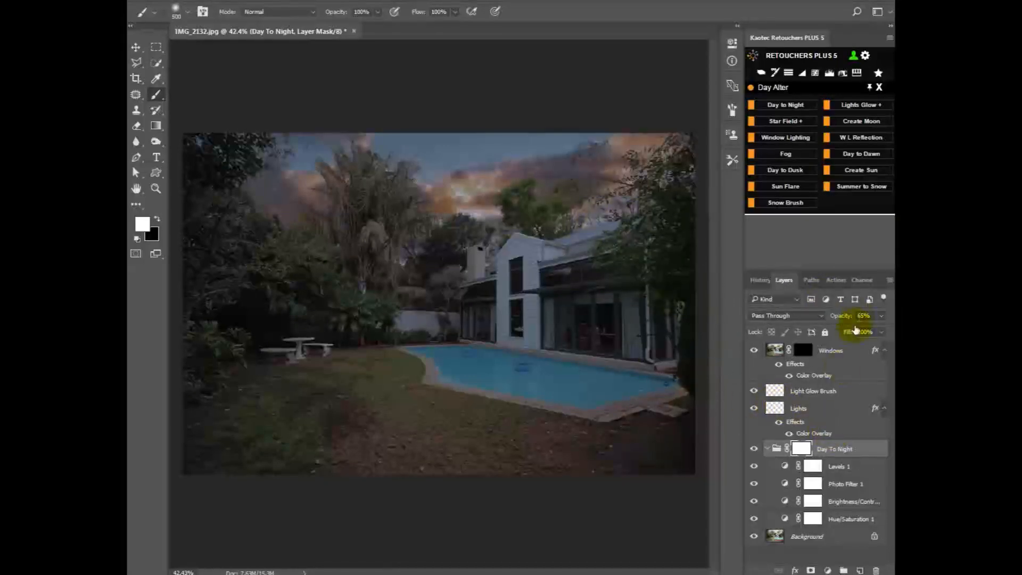
left_click_drag(845, 317, 832, 320)
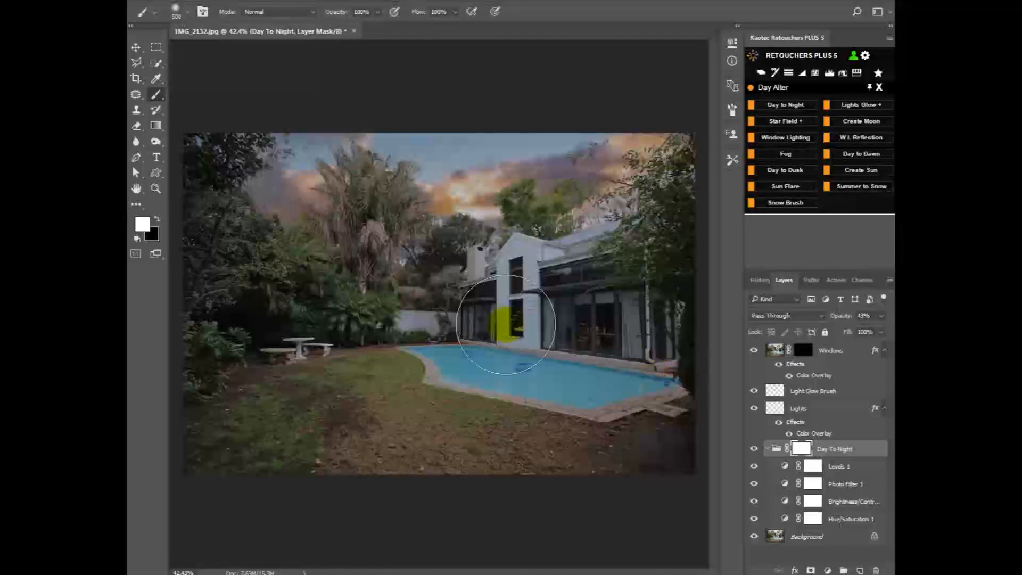
Outline the glass area behind the tree, just right of the white drainpipe, as a Polygonal Lasso selection.
key("z")
left_click_drag(667, 219, 505, 366)
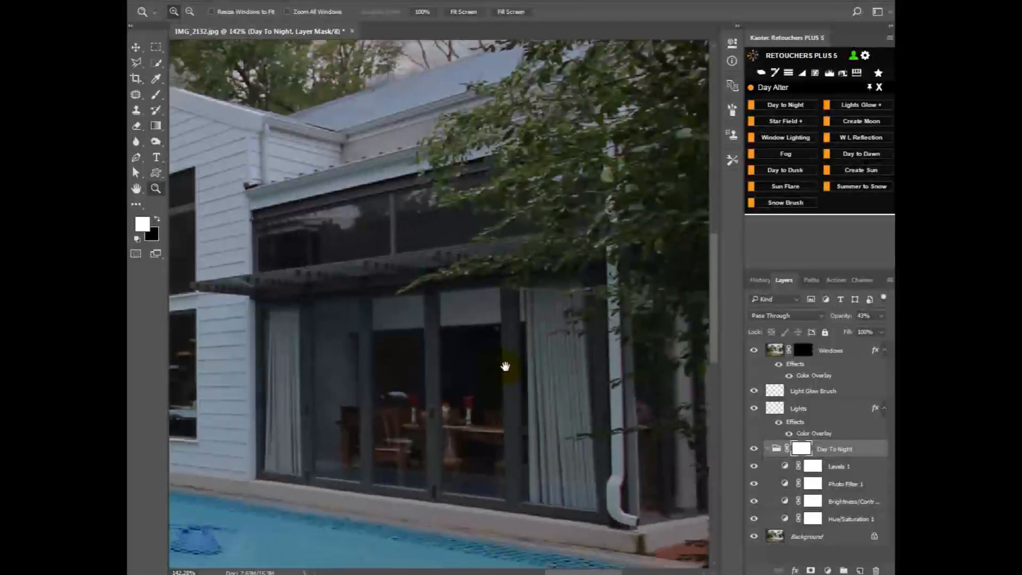
left_click(136, 62)
mouse_move(431, 270)
left_mouse_down()
mouse_move(416, 269)
mouse_move(348, 206)
mouse_move(385, 214)
left_mouse_up()
left_click_drag(534, 296, 463, 277)
scroll(593, 298, "up", 3)
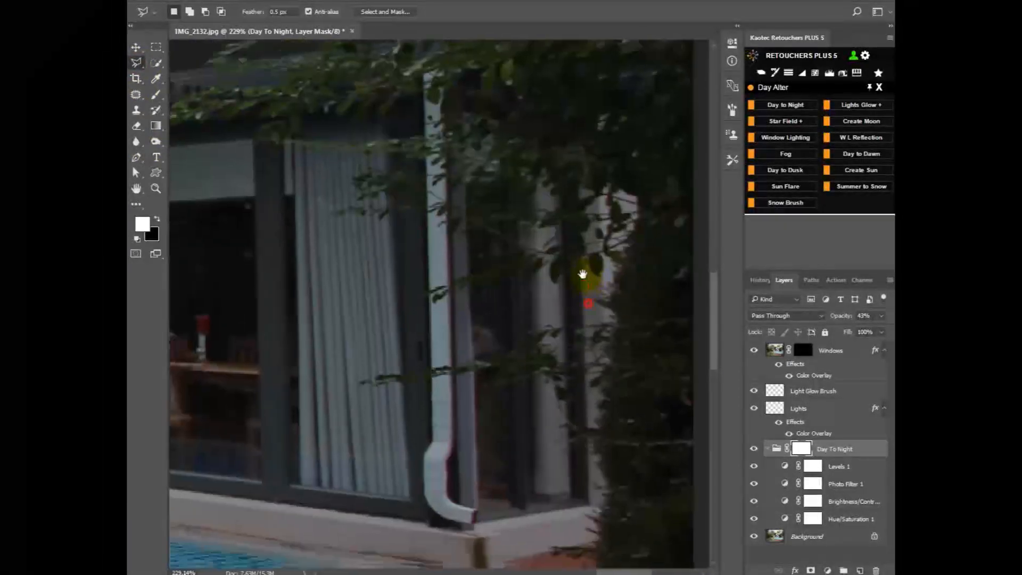
left_click(569, 488)
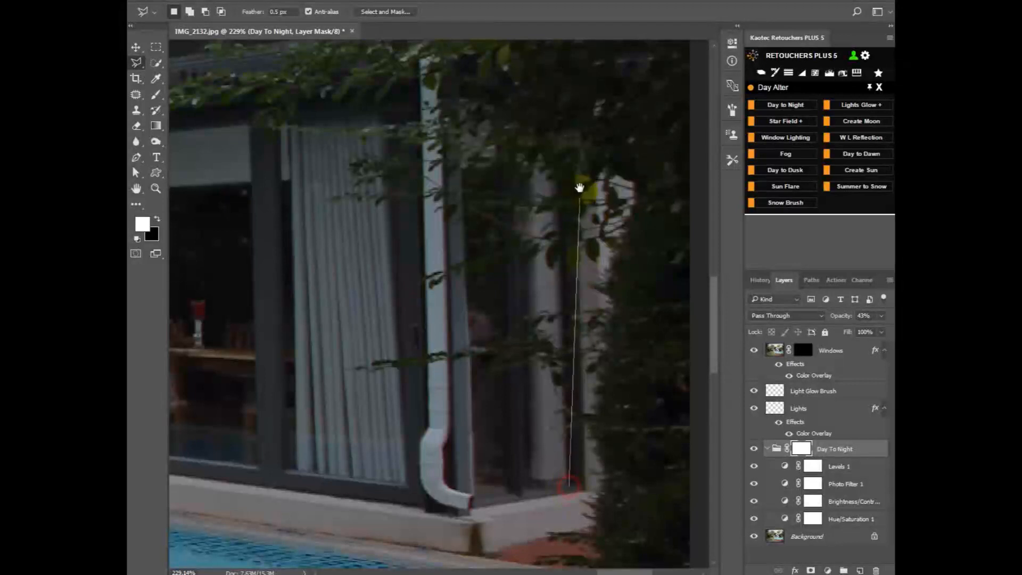
left_click_drag(578, 189, 581, 280)
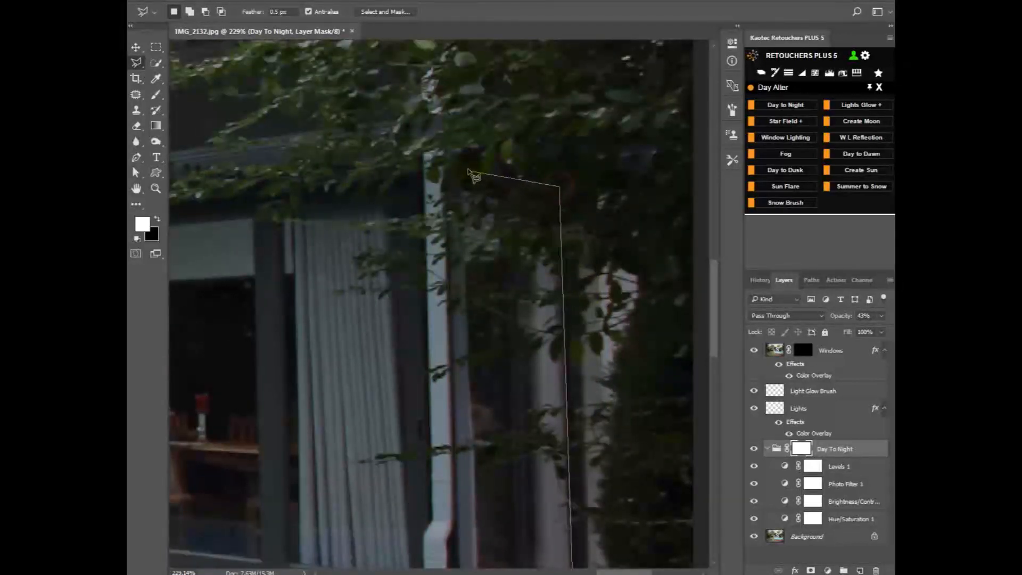
left_click_drag(465, 265, 478, 159)
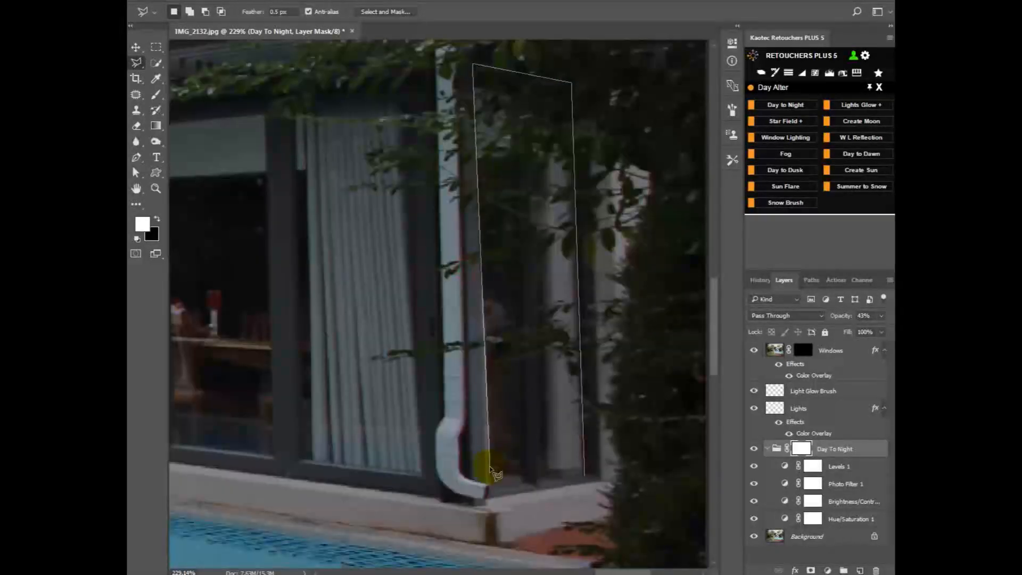
left_click(489, 489)
double_click(586, 478)
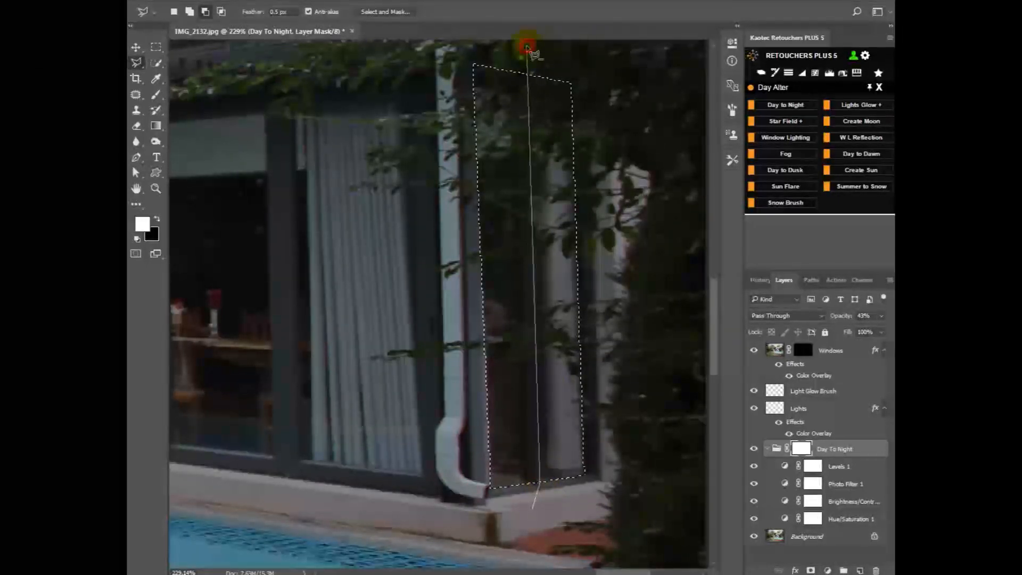
Subtract the vertical frame in the middle of the glass area right of the drainpipe from the selection.
left_click(525, 49)
left_click(525, 541)
double_click(512, 533)
Add the curtained door pane immediately left of the drainpipe to the selection with the Polygonal Lasso.
left_click_drag(318, 452, 458, 450)
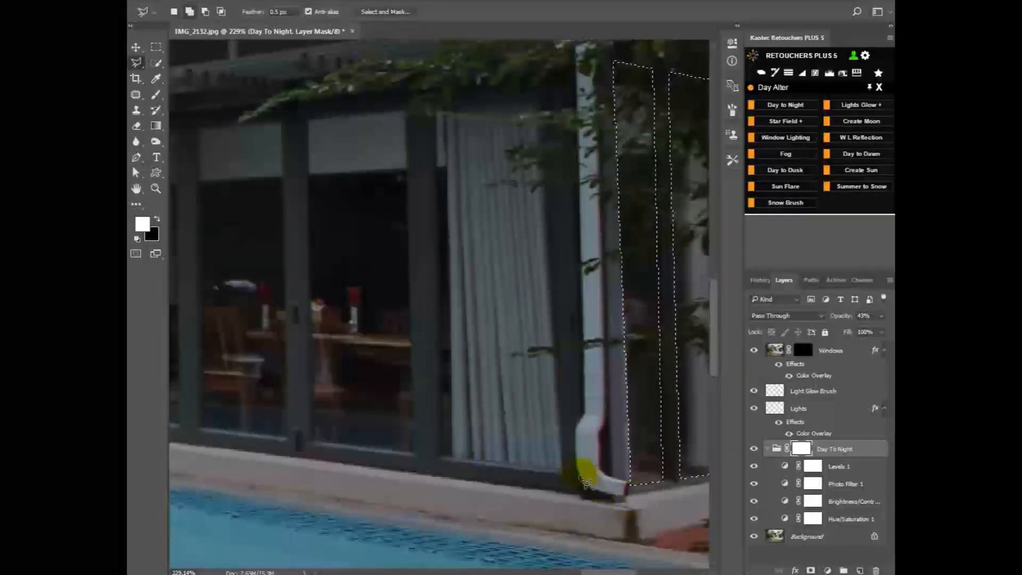
left_click(562, 471, "shift")
left_click_drag(560, 153, 584, 307)
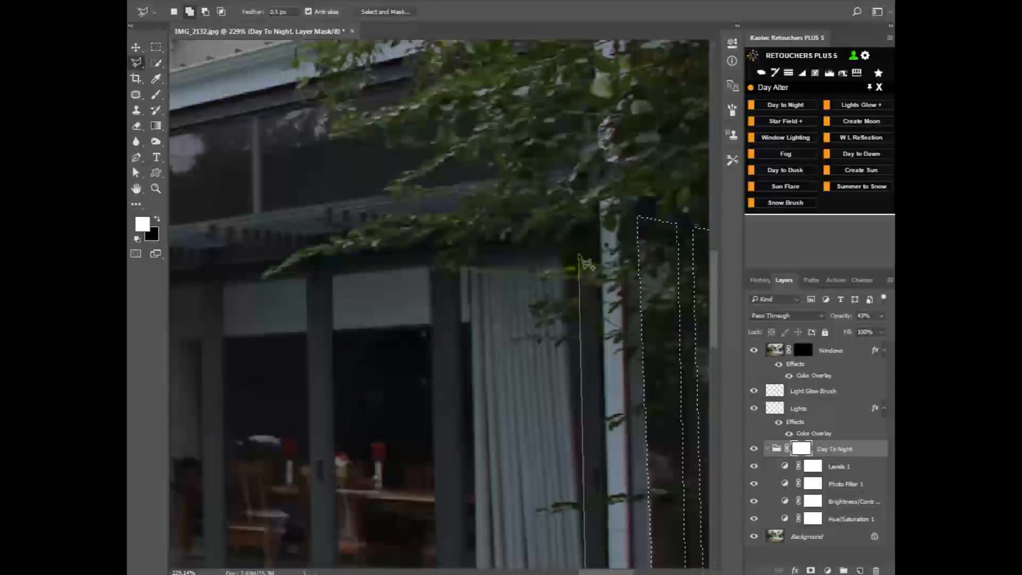
left_click(580, 253)
left_click(459, 264)
left_click_drag(463, 333, 483, 233)
left_click(512, 438)
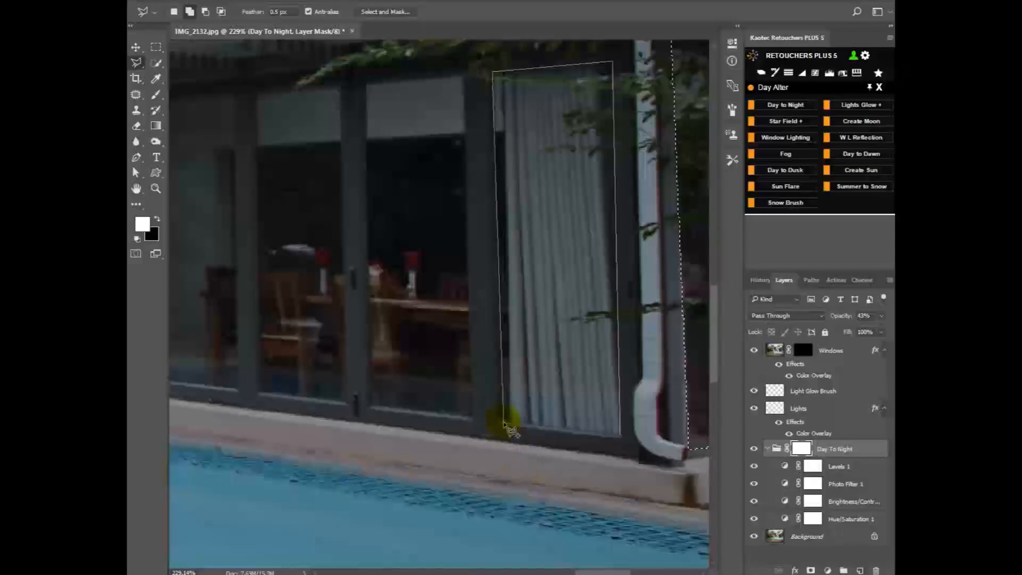
left_click_drag(505, 420, 572, 516)
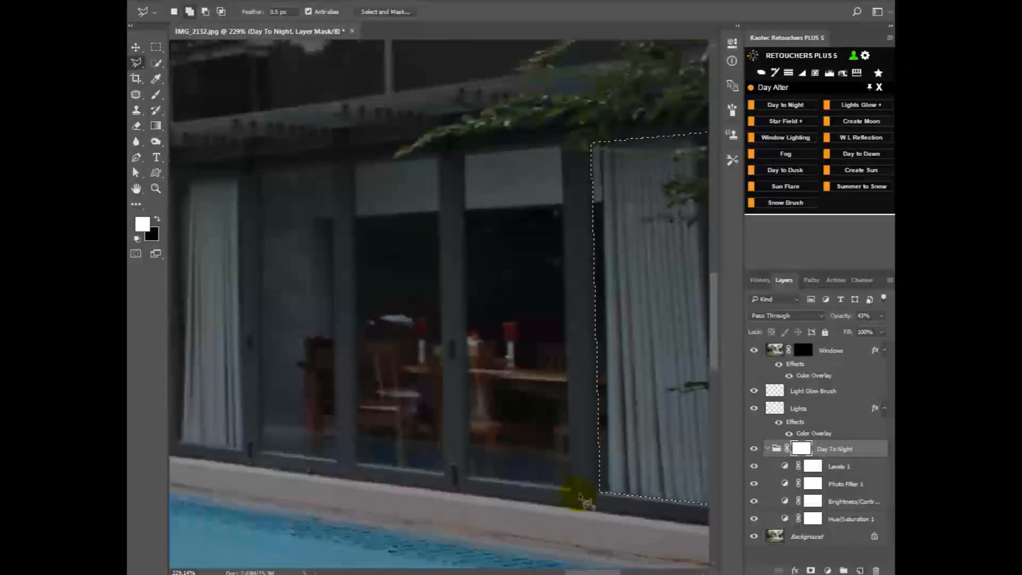
Add the two glass door panes in front of the dining table and chairs to the selection.
left_click(570, 488, "shift")
left_click_drag(573, 222, 571, 260)
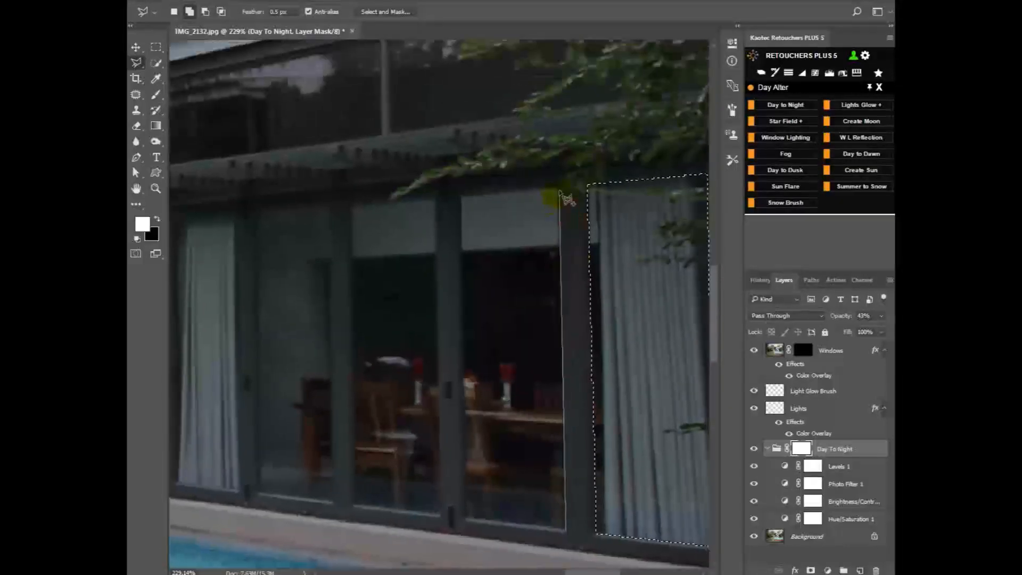
left_click(461, 198)
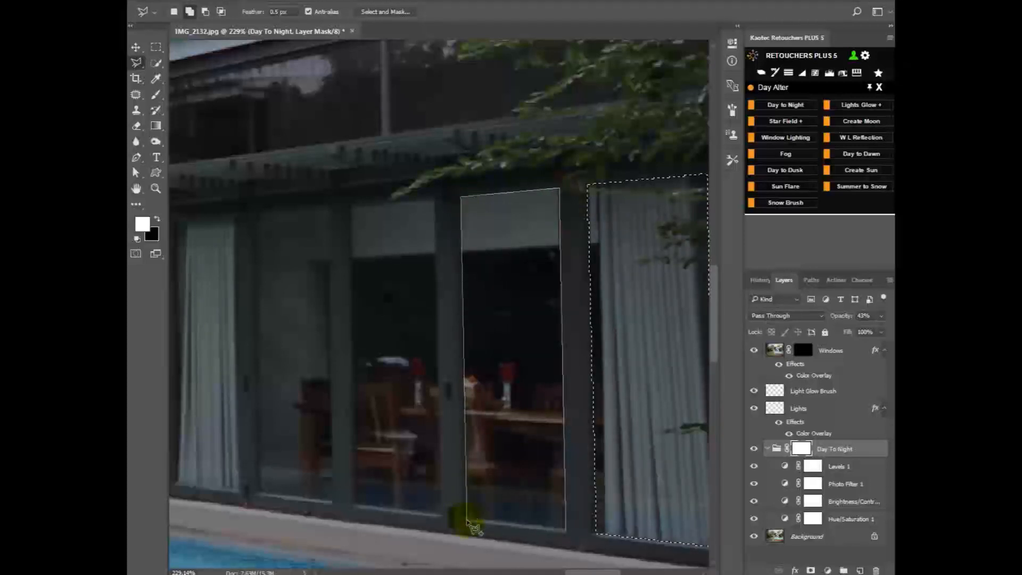
double_click(464, 520)
left_click_drag(451, 514, 578, 498)
left_click(571, 501)
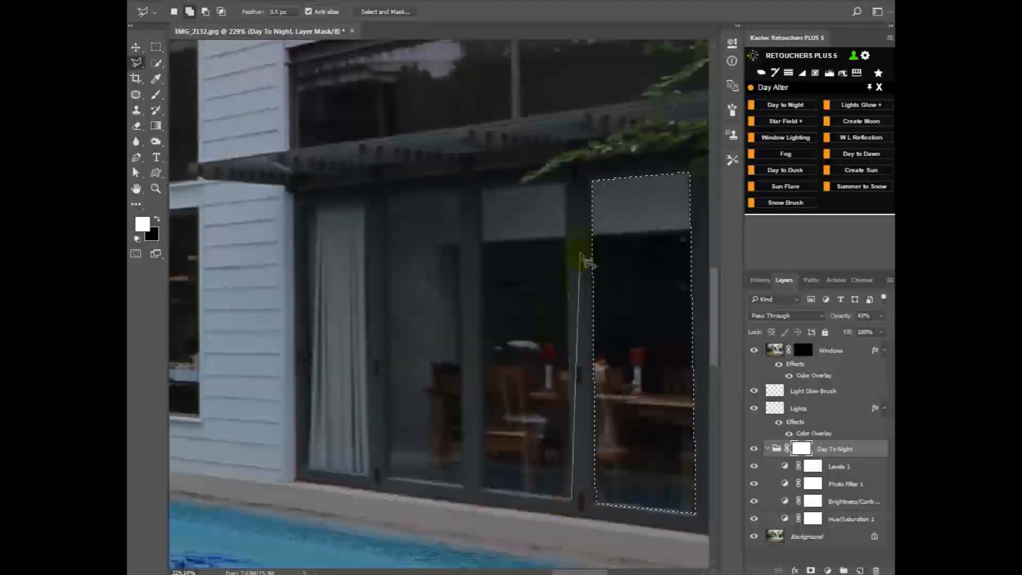
left_click(482, 192)
double_click(485, 489)
Add the last two door panes beside the white clad wall, including the narrow curtained one, to the selection.
left_click_drag(452, 472, 533, 524)
left_click(545, 535)
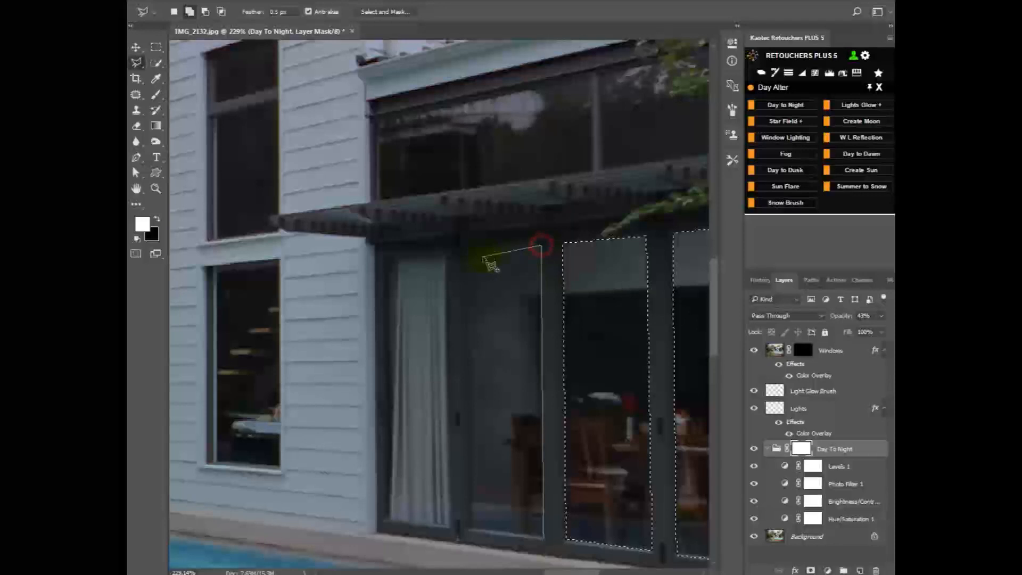
left_click(469, 252)
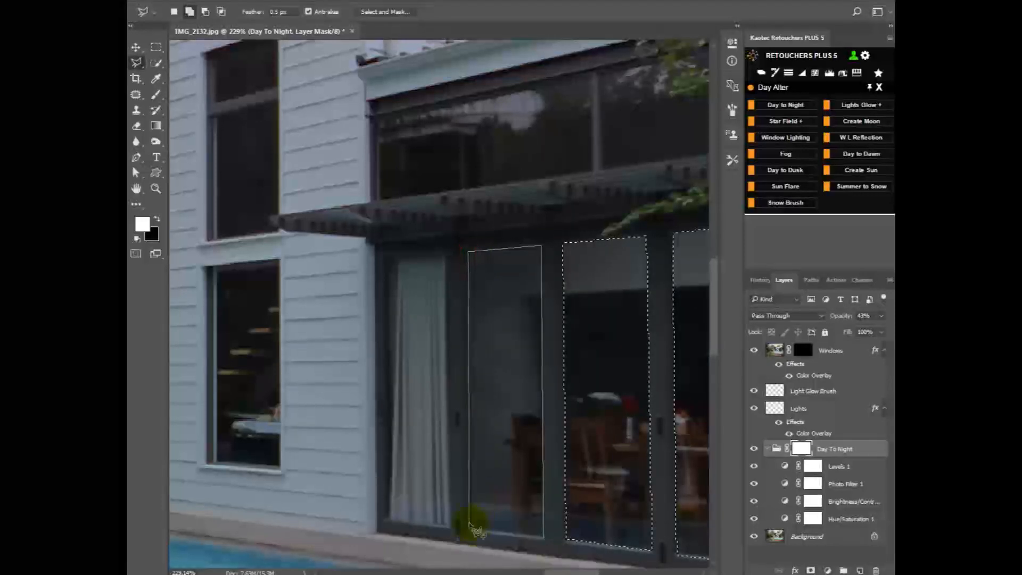
double_click(472, 530)
left_click_drag(438, 442, 530, 405)
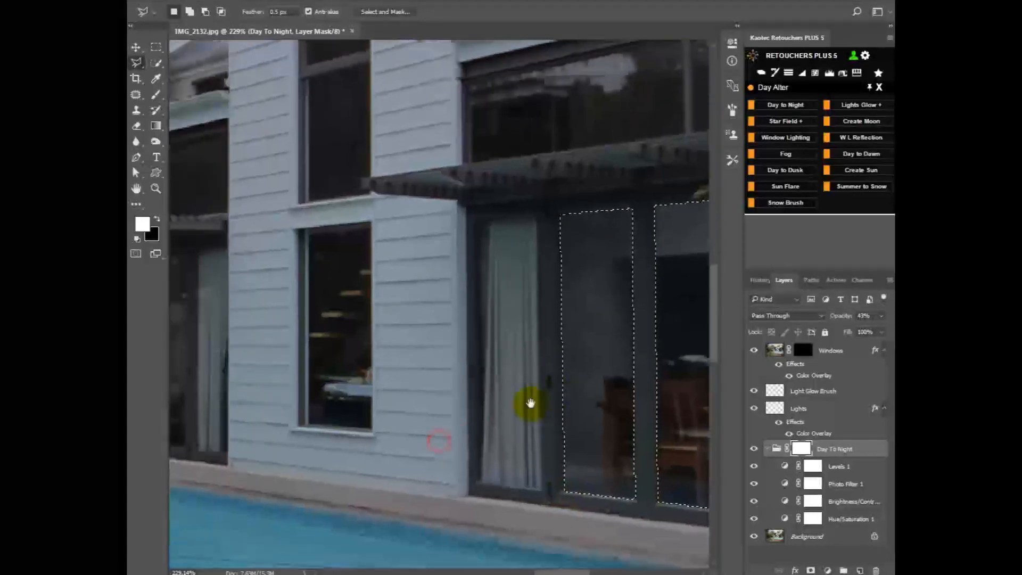
left_click(543, 492)
scroll(543, 251, "up", 2)
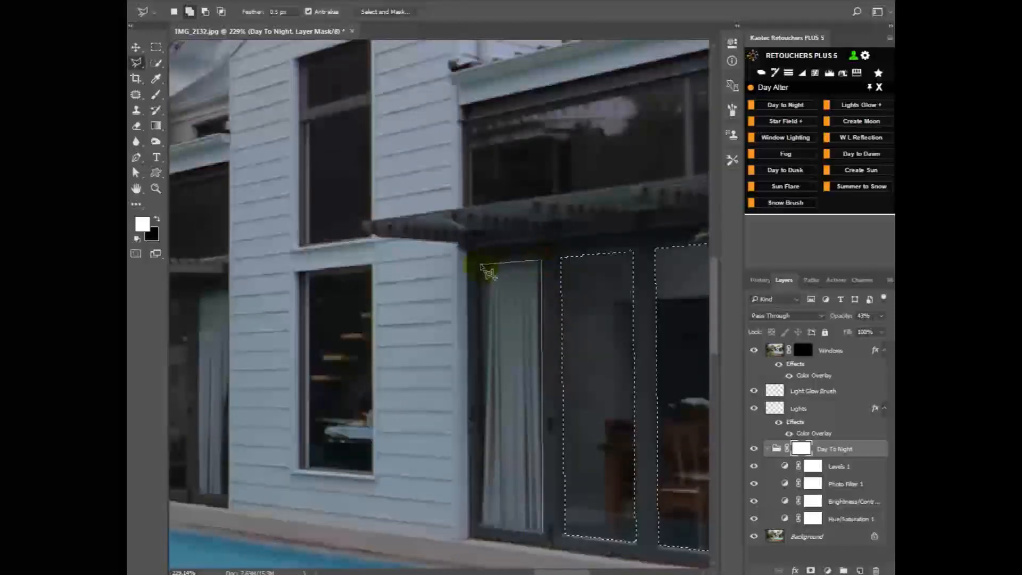
left_click(483, 525)
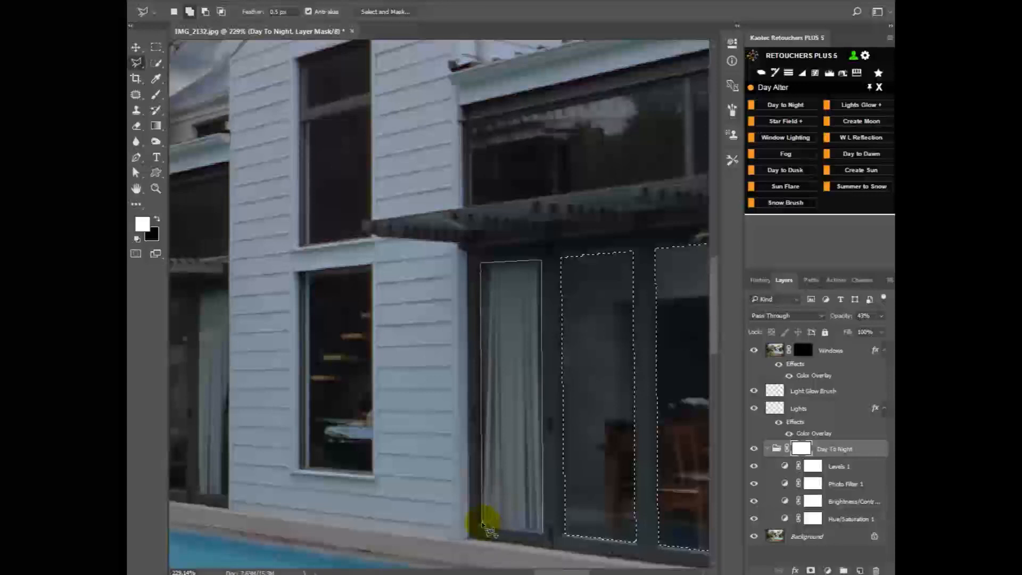
double_click(483, 525)
Add the long upper window above the sliding doors to the selection, leaving out its vertical divider.
scroll(533, 325, "up", 5)
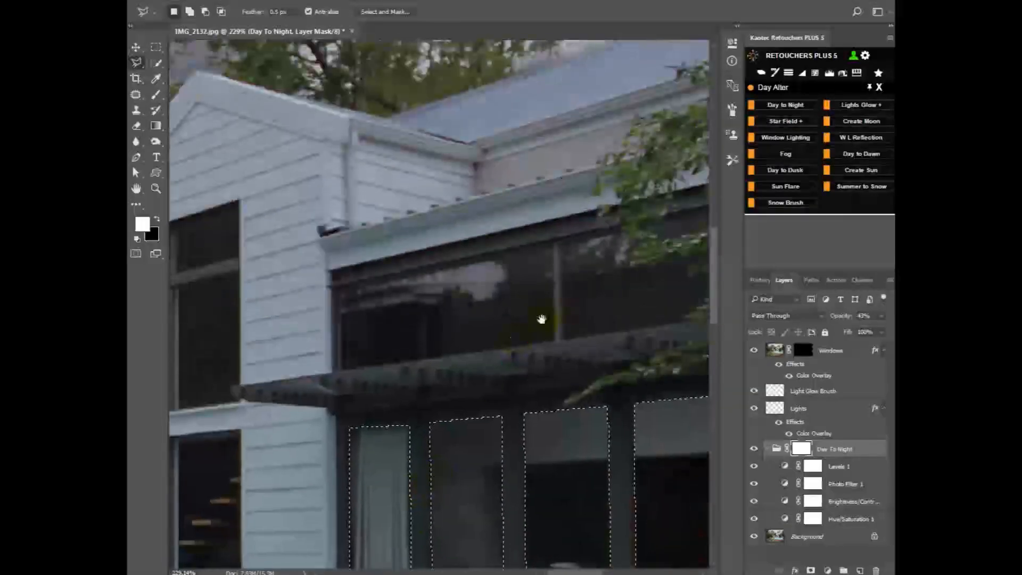
left_click_drag(424, 340, 512, 339)
left_click(269, 398, "shift")
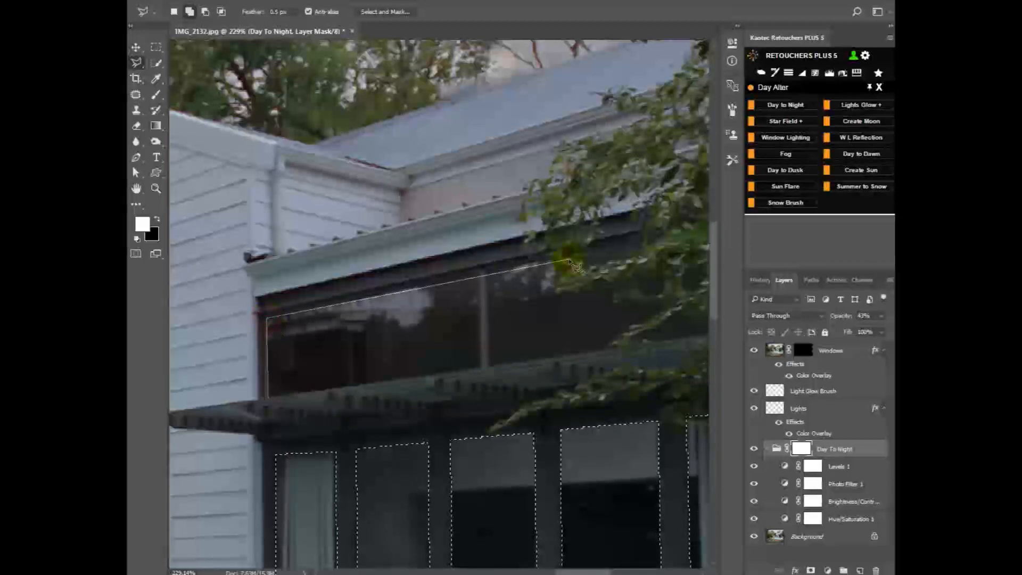
left_click_drag(642, 240, 407, 265)
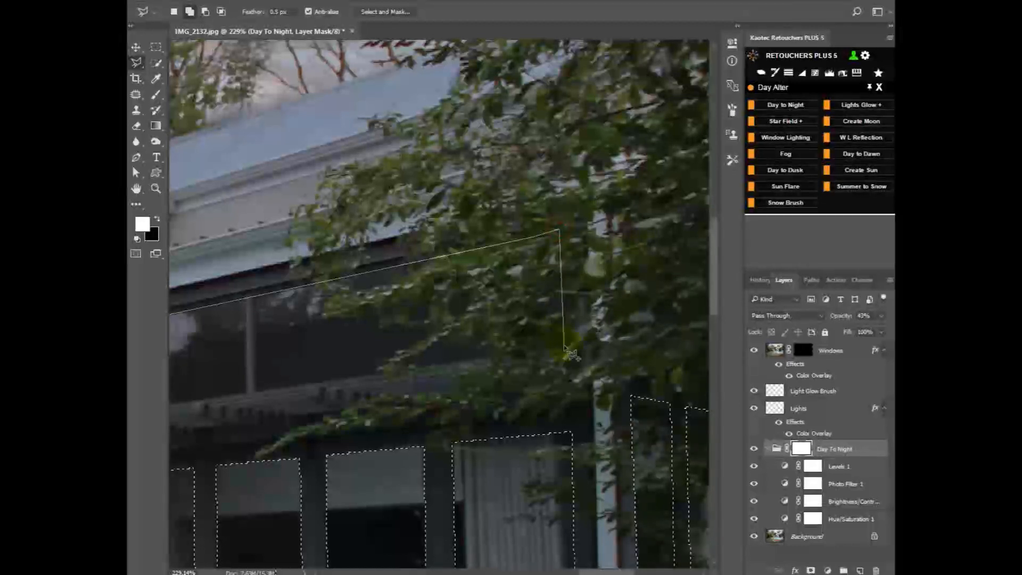
left_click(562, 348)
left_click_drag(261, 374, 504, 362)
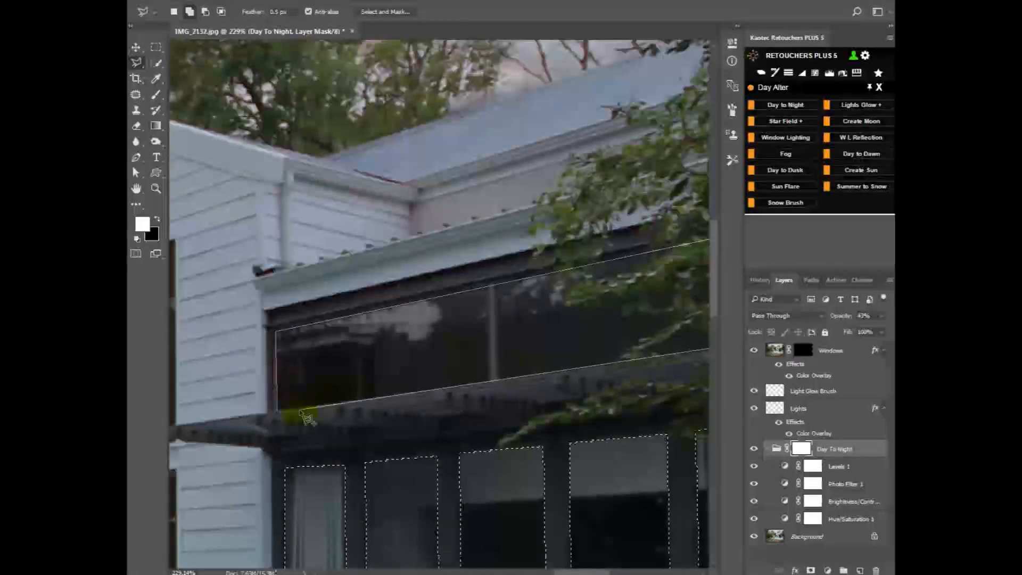
left_click(278, 411)
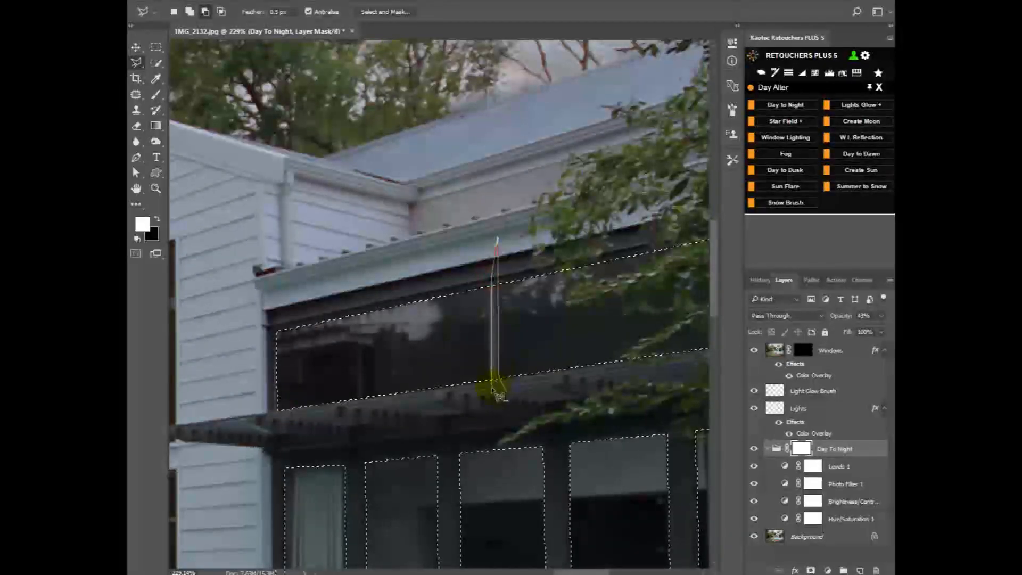
Add the tall upper and lower windows in the gabled white wall to the selection as one continuous outline.
scroll(498, 395, "down", 5)
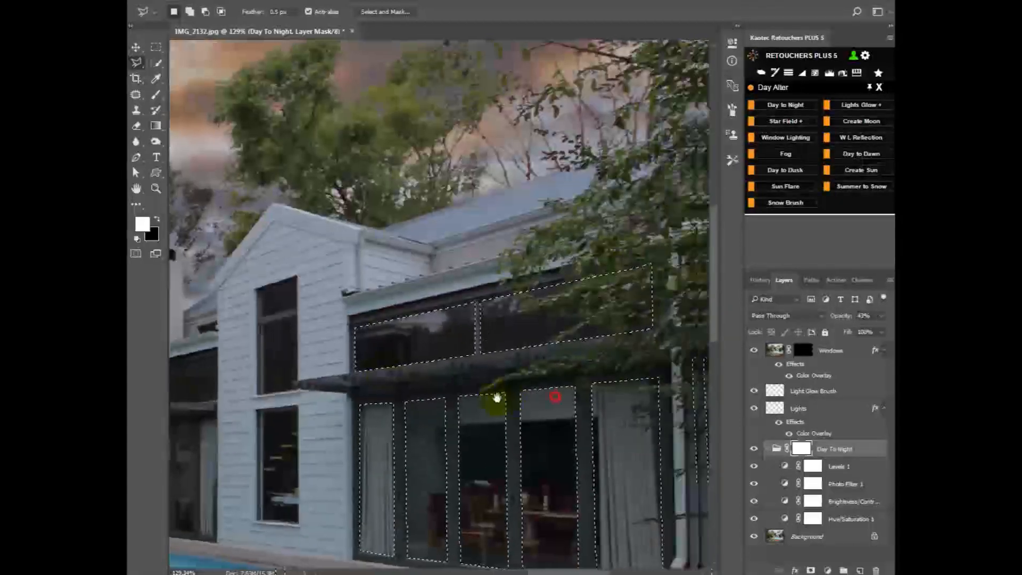
left_click_drag(496, 398, 392, 298)
left_click_drag(342, 256, 551, 259)
scroll(400, 286, "up", 5)
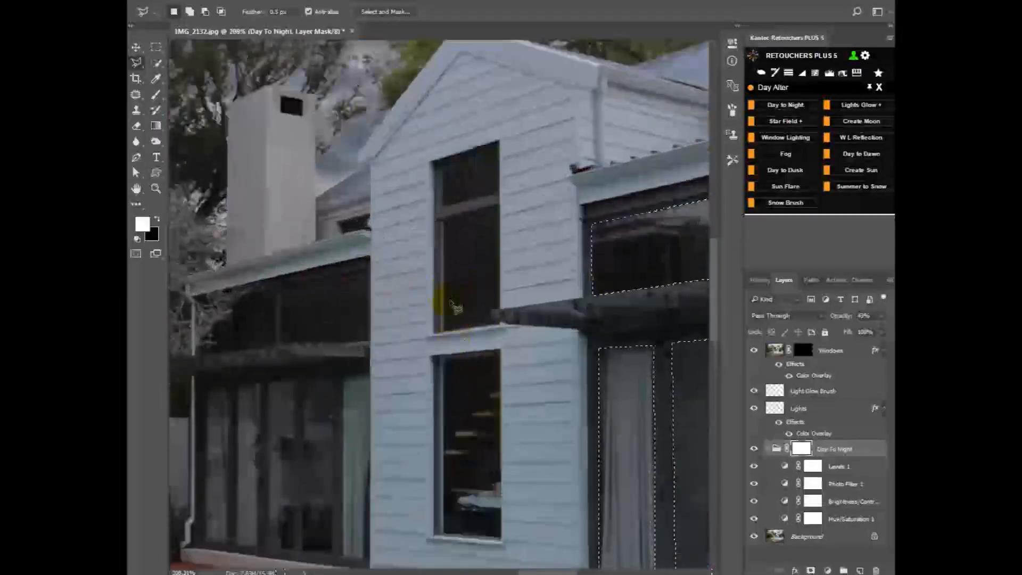
left_click_drag(451, 420, 427, 326)
scroll(458, 408, "up", 3)
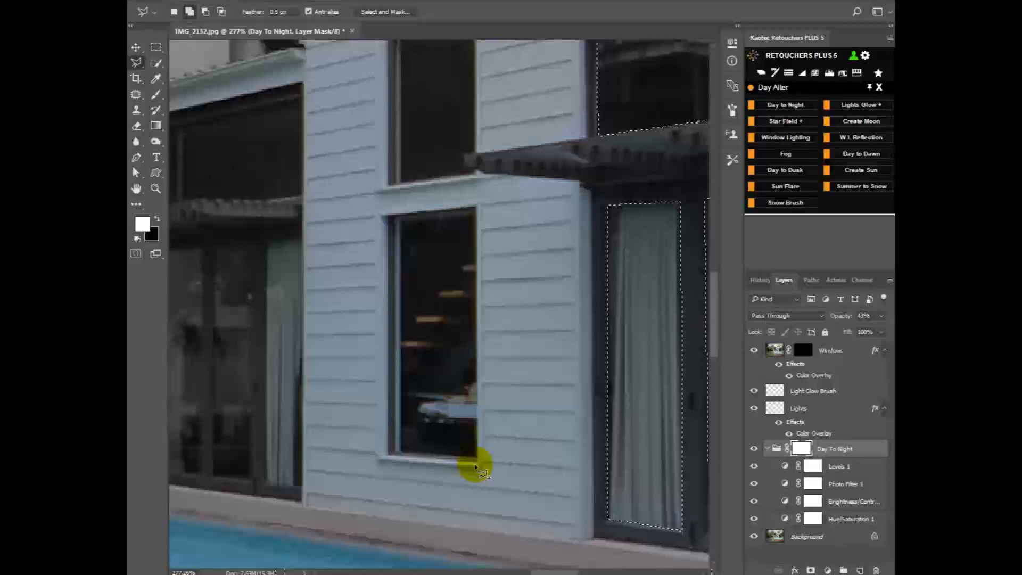
left_click_drag(486, 224, 486, 271)
left_click(475, 250)
scroll(476, 219, "up", 5)
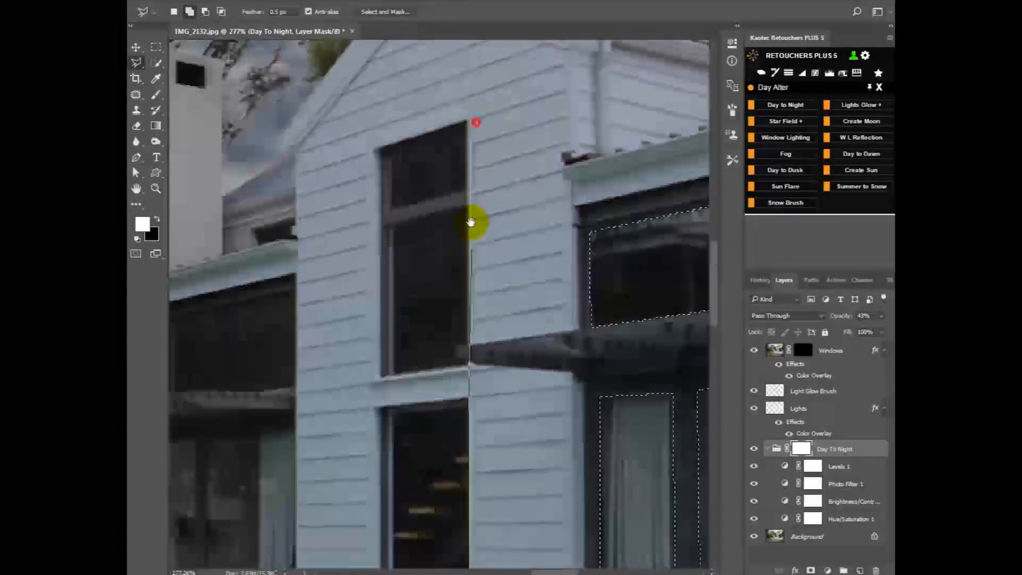
left_click(467, 142)
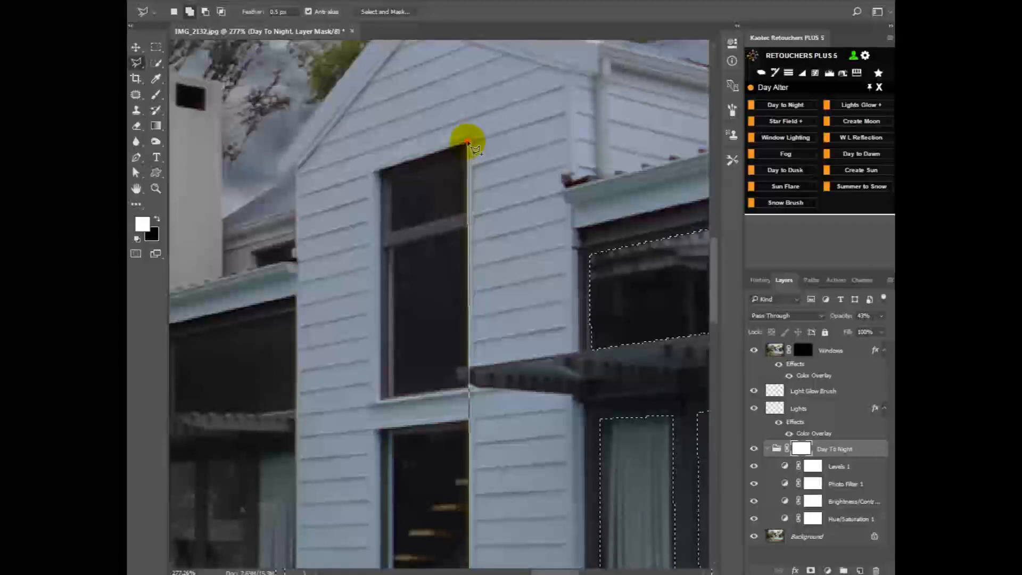
left_click(381, 170)
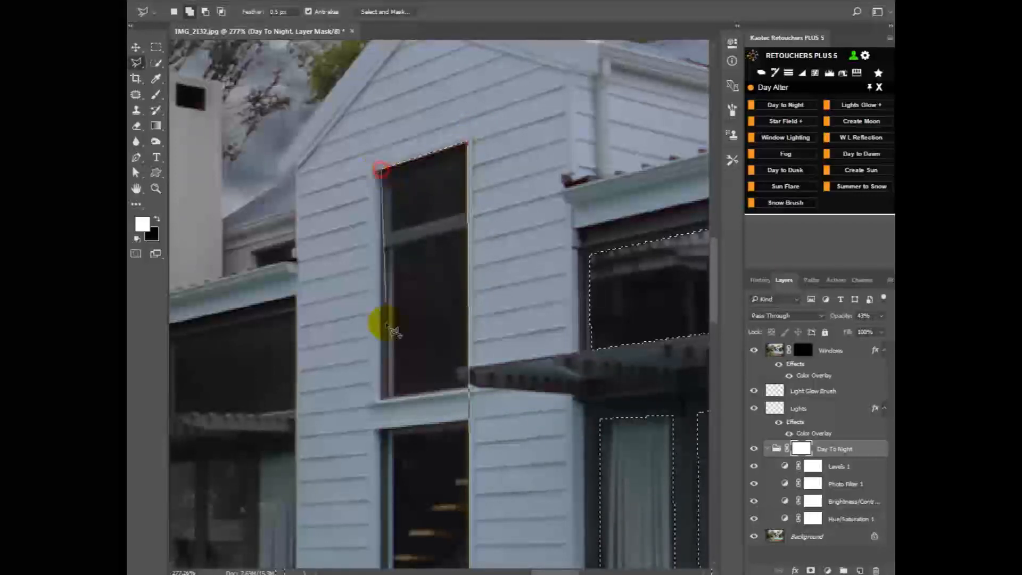
scroll(391, 309, "down", 5)
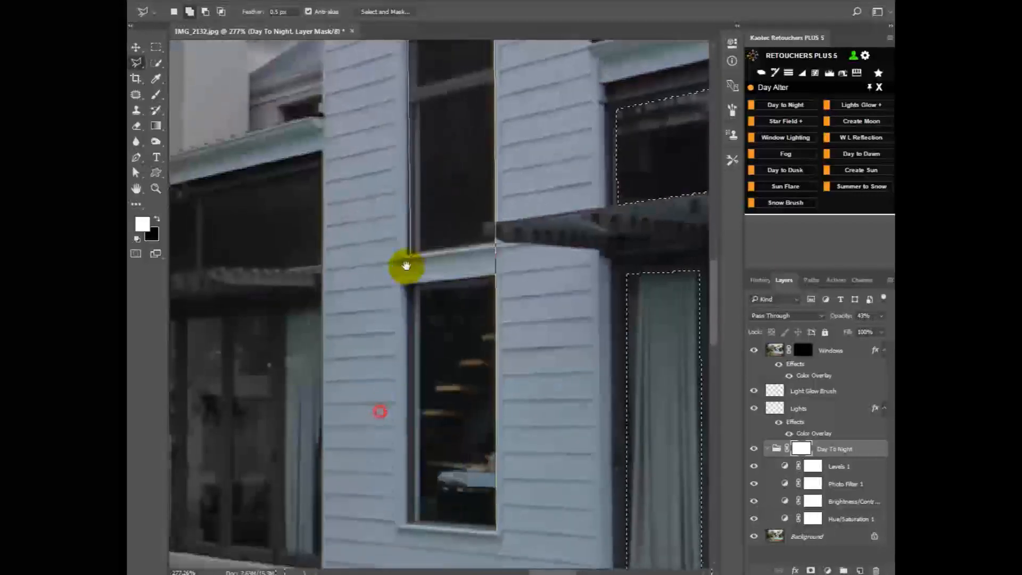
left_click(407, 522)
double_click(496, 526)
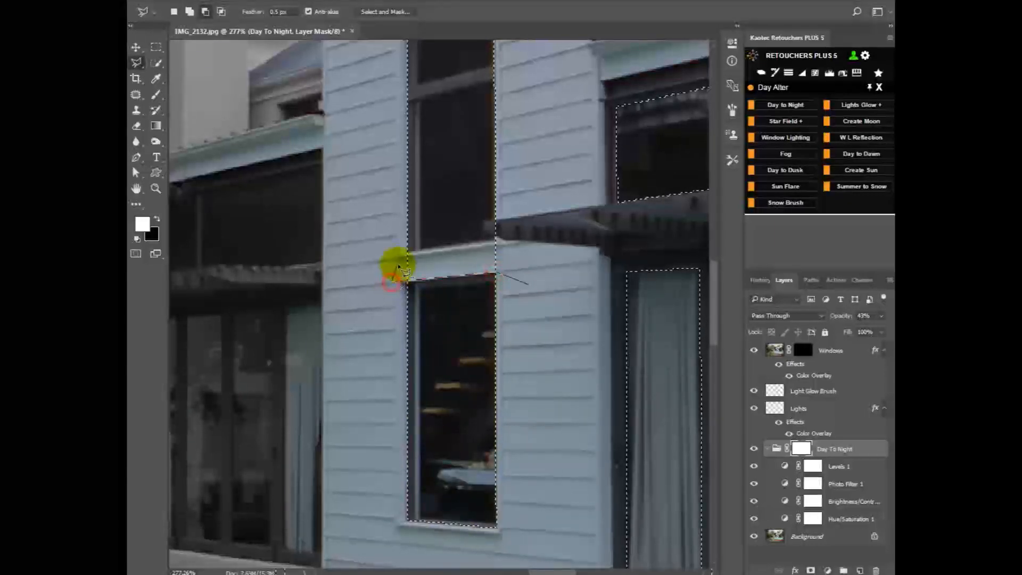
Subtract the ledge between the two gabled-wall windows and the upper window's crossbar and upper side frame from the selection.
left_click(521, 237)
double_click(523, 238)
left_click_drag(518, 148, 511, 312)
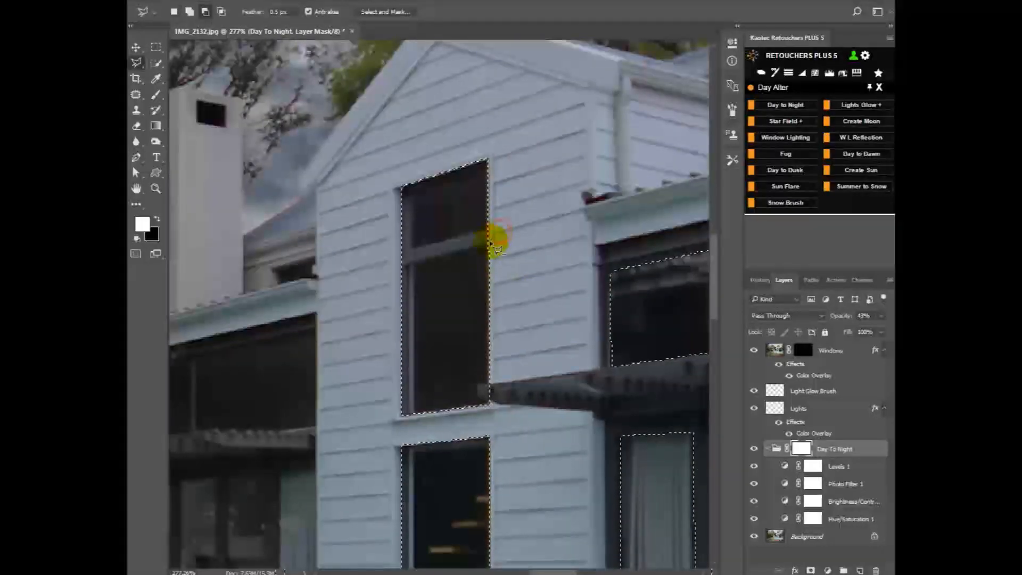
left_click(487, 245)
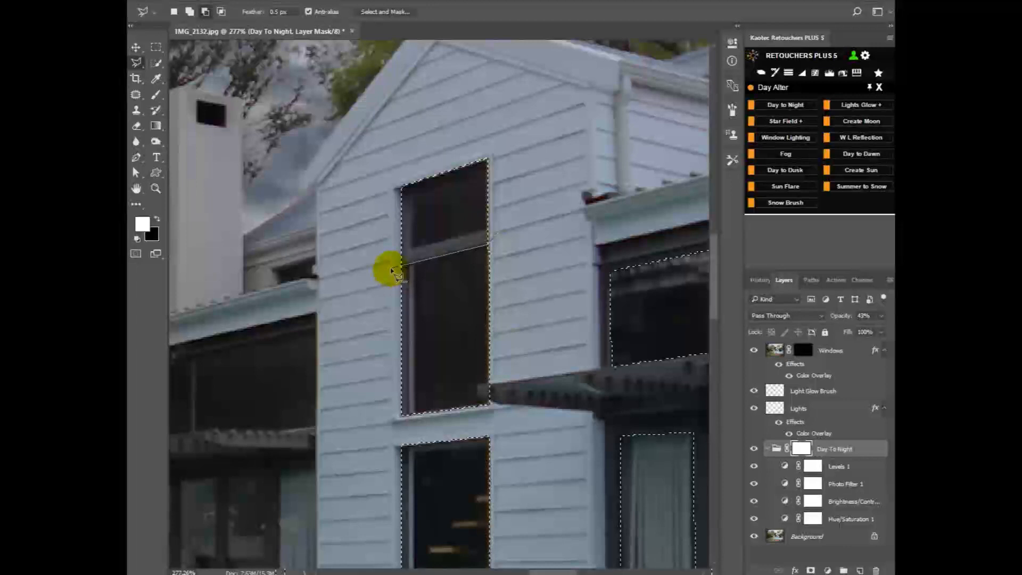
left_click(410, 173)
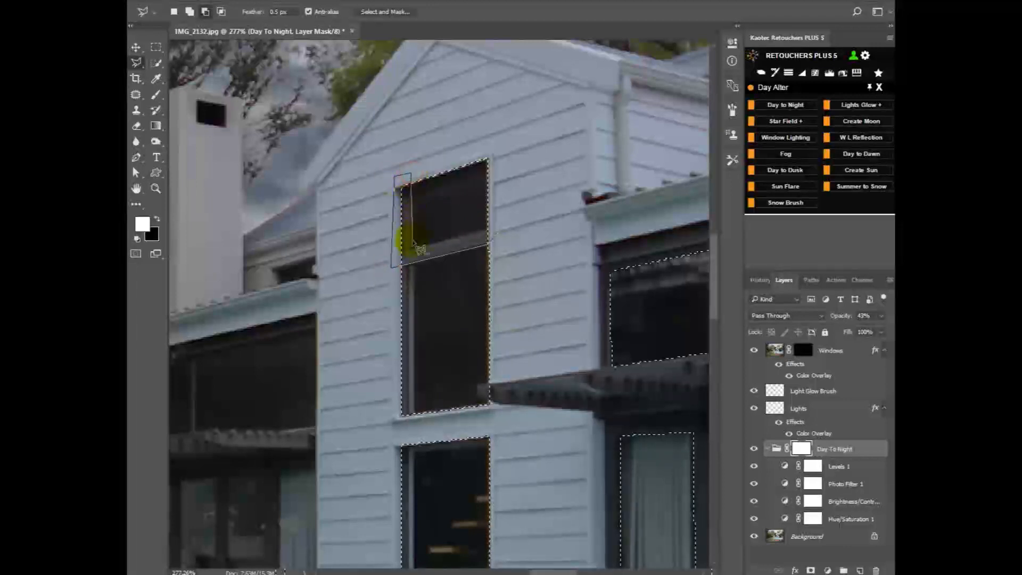
left_click(411, 249)
double_click(520, 223)
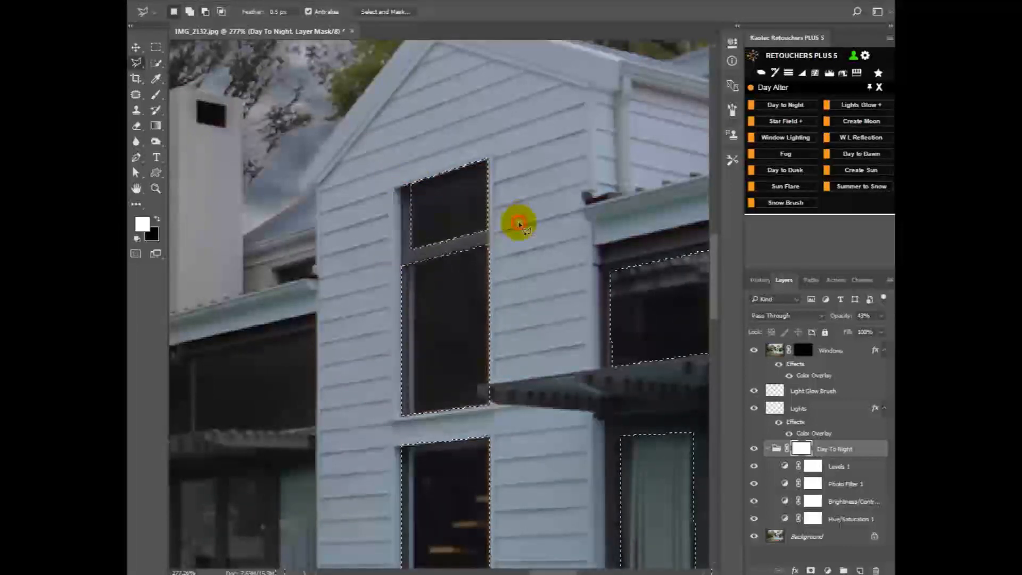
Add the far wing's whole glazed front, from under its roof gutter down to the door sill, to the selection as one outline.
scroll(520, 223, "down", 6)
left_click_drag(497, 345, 531, 297)
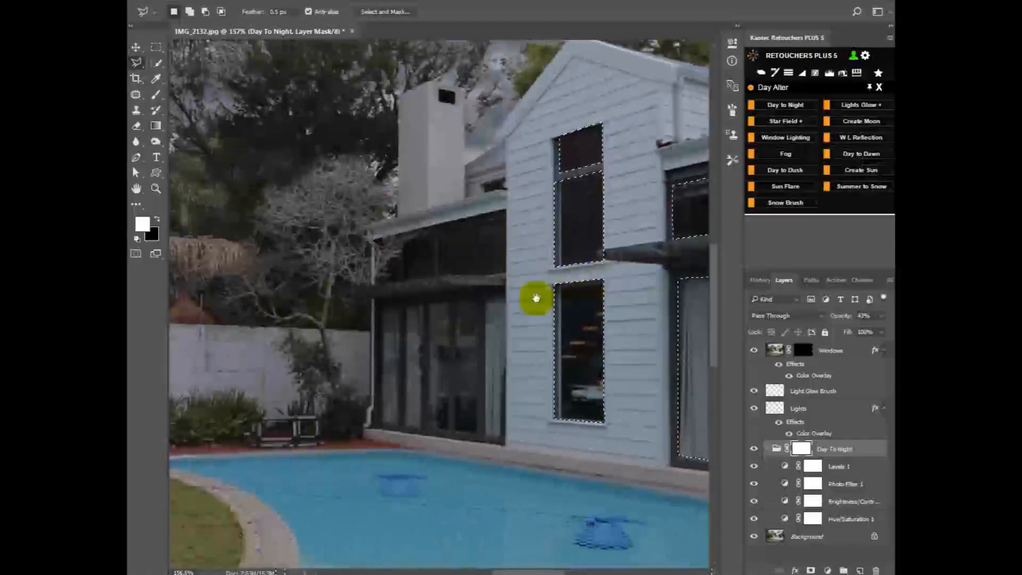
scroll(503, 392, "up", 2)
scroll(503, 392, "up", 2)
mouse_move(463, 410)
left_mouse_down()
mouse_move(474, 367)
mouse_move(465, 376)
left_mouse_up()
scroll(465, 376, "up", 1)
left_click(563, 509, "shift")
left_click_drag(559, 240, 559, 418)
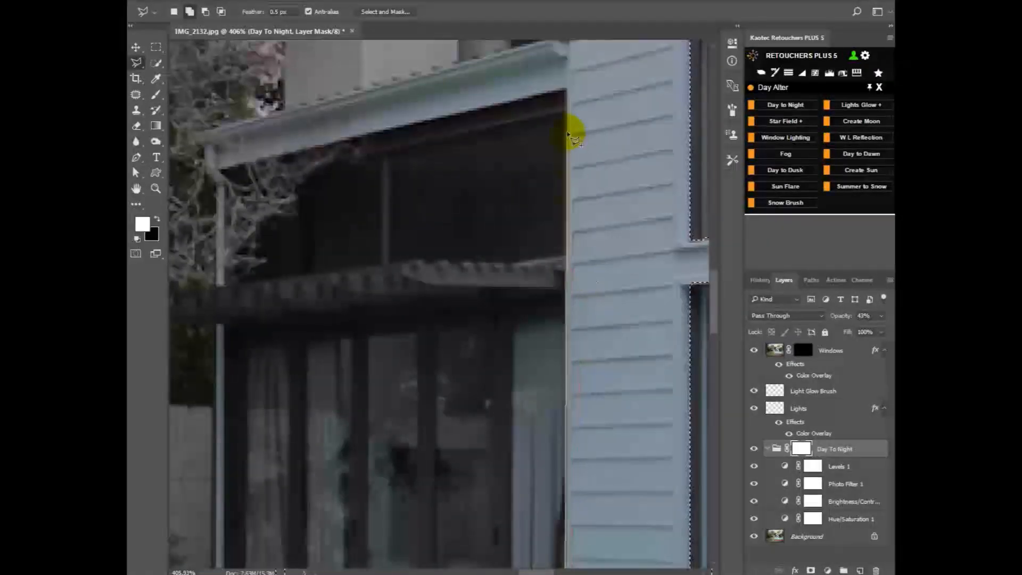
left_click(566, 108)
left_click_drag(450, 149, 596, 154)
left_click(391, 182)
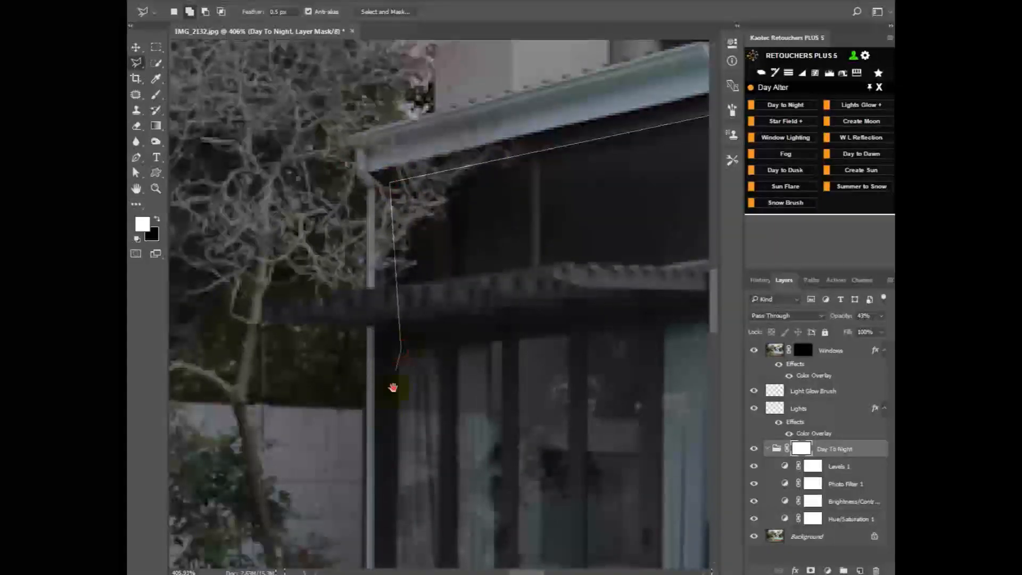
left_click_drag(393, 387, 449, 111)
double_click(447, 371)
Subtract the far wing's pergola beam and the door frame beside its curtained pane from the selection.
left_click_drag(559, 305, 411, 331)
left_click(556, 472, "alt")
left_click(565, 427)
left_click_drag(567, 181, 554, 271)
left_click(555, 165)
left_click(647, 158)
left_click(627, 98)
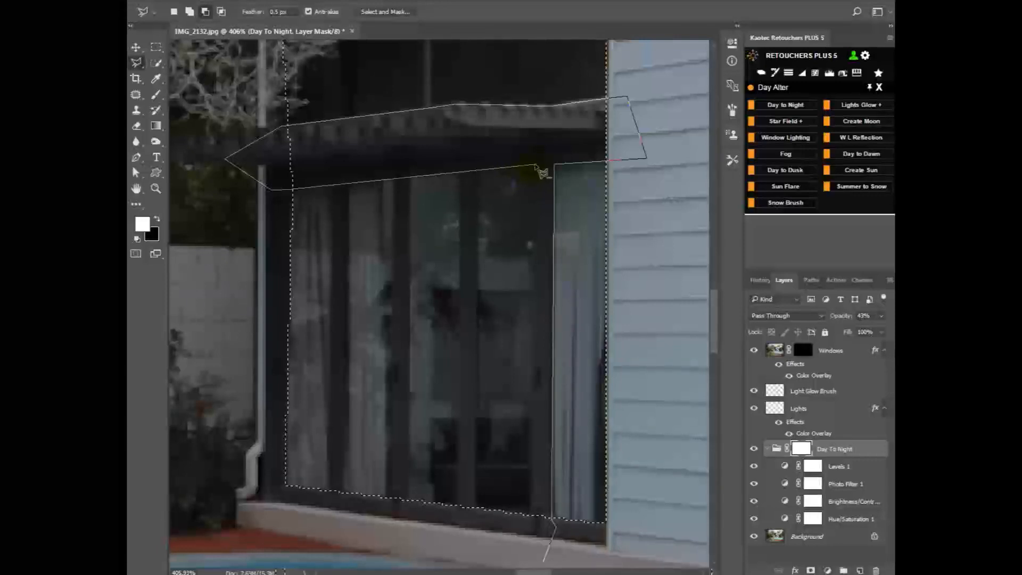
double_click(530, 535)
Subtract the three remaining vertical frames between the far wing's door panes from the selection.
left_click(483, 532)
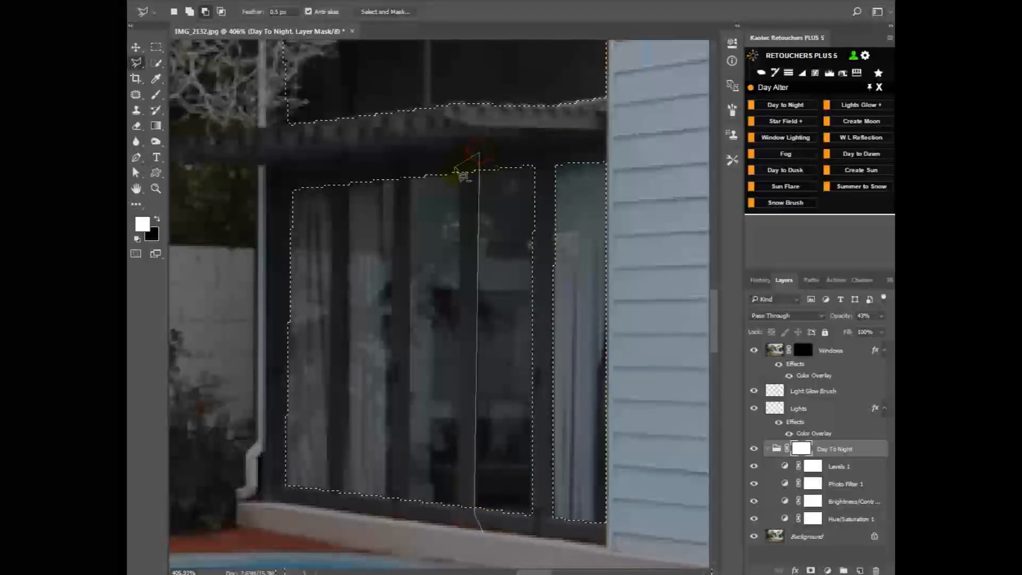
left_click(459, 169)
left_click(456, 530)
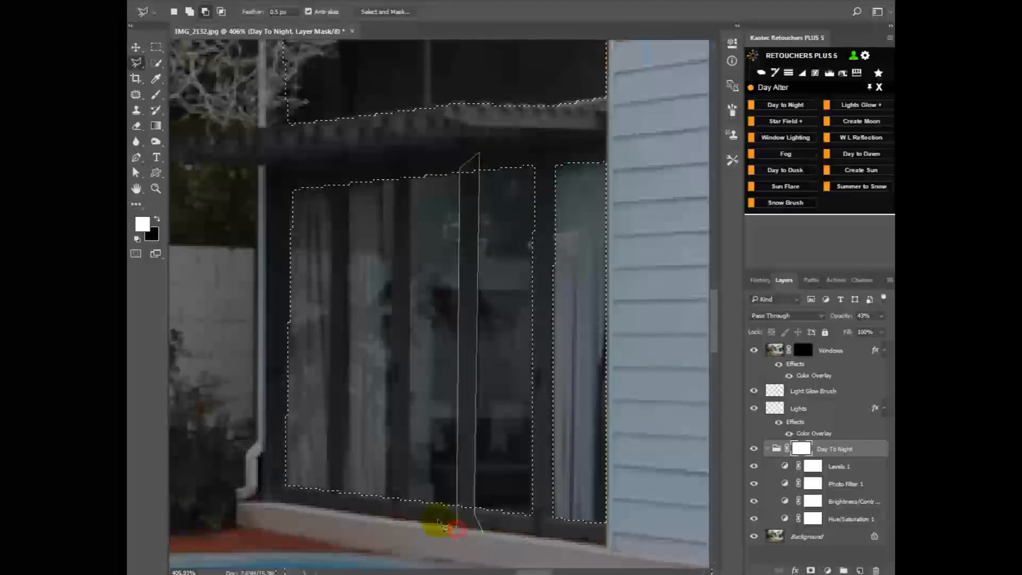
left_click(408, 499)
left_click(411, 163)
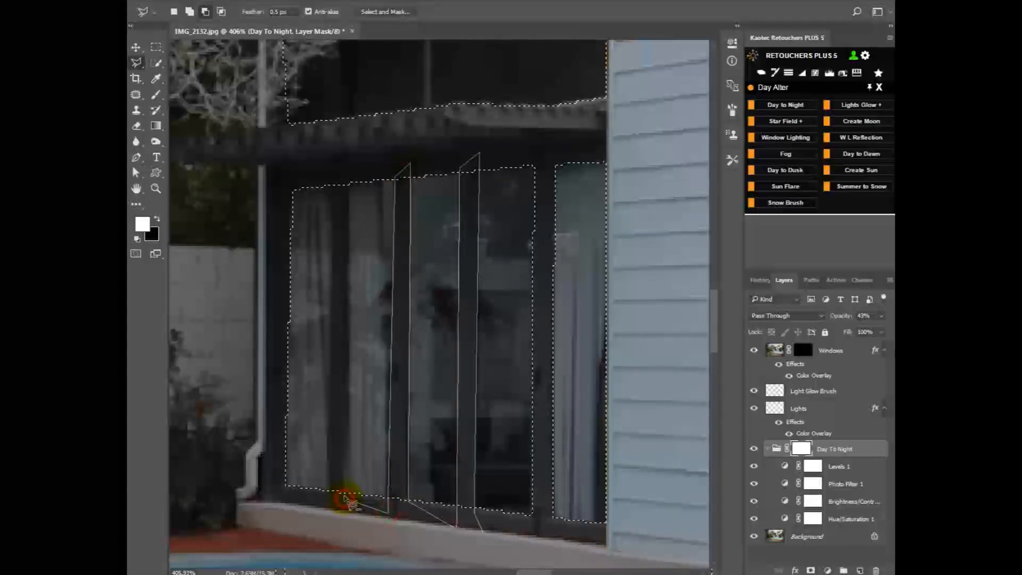
left_click(349, 148)
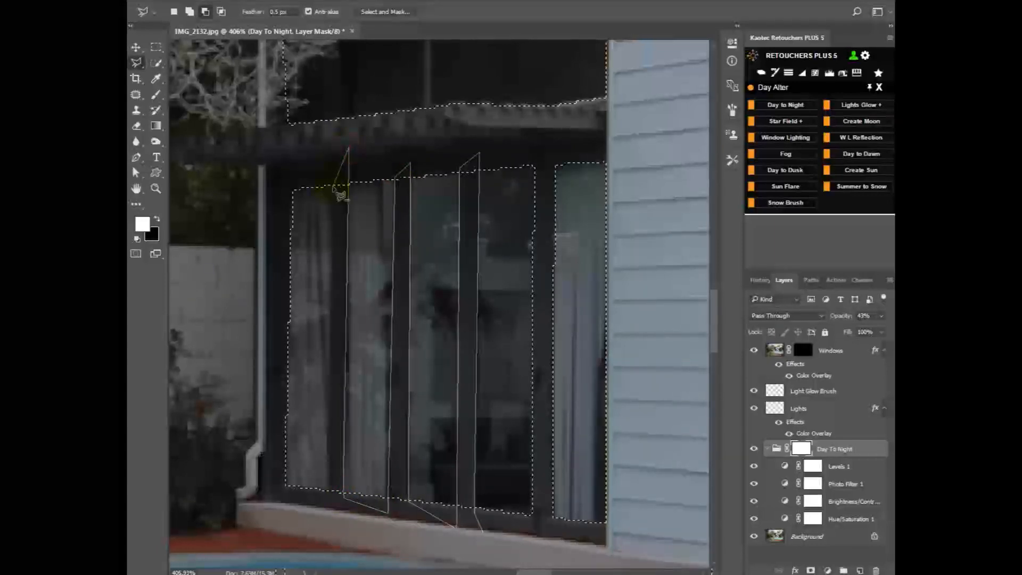
double_click(327, 497)
Subtract the vertical divider of the far wing's long upper window from the selection.
left_click_drag(530, 136, 533, 347)
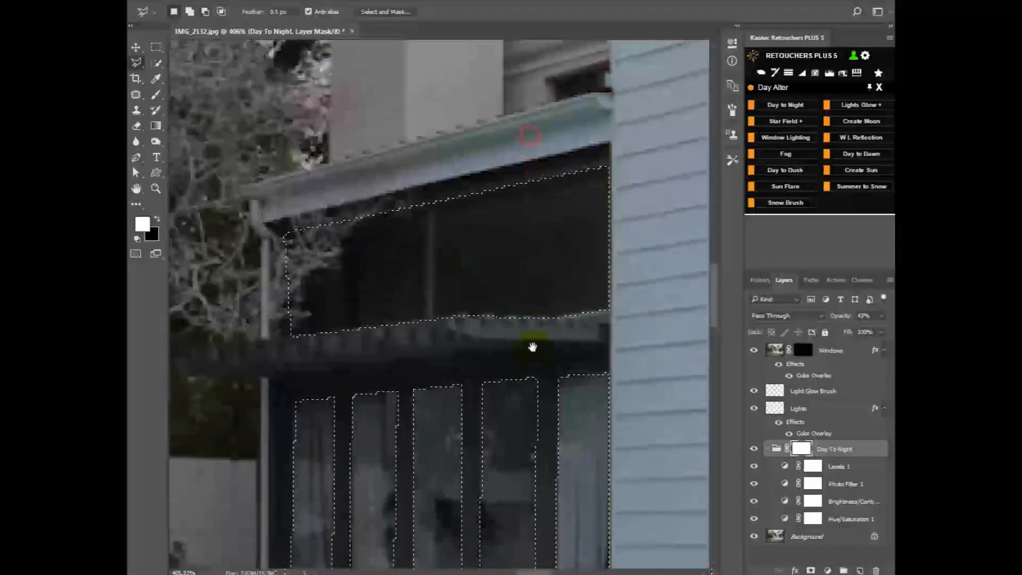
key("alt")
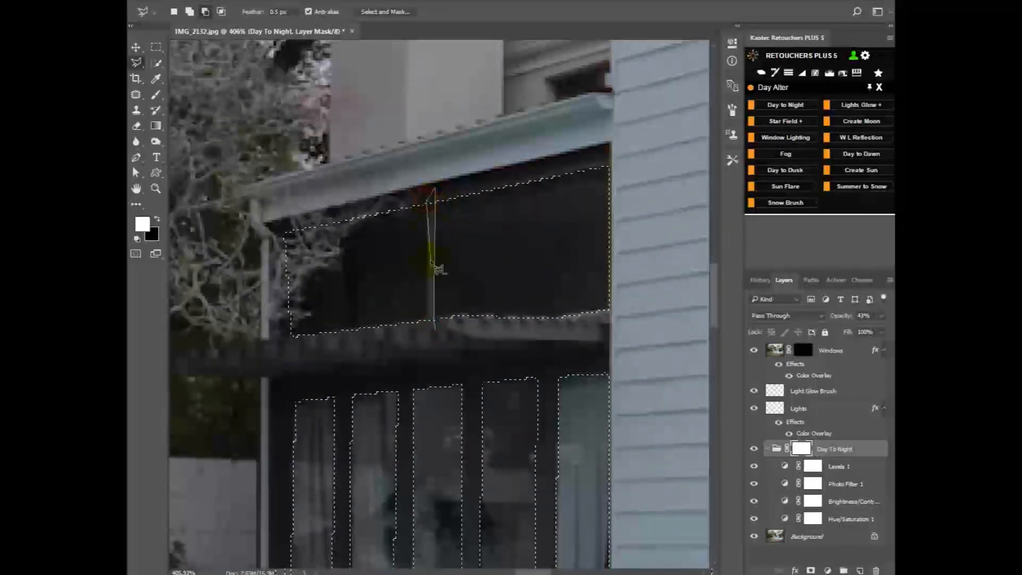
double_click(426, 341)
Add the small dark window under the roof between the chimney and the gabled wall to the selection.
scroll(505, 85, "down", 4)
left_click_drag(554, 96, 404, 312)
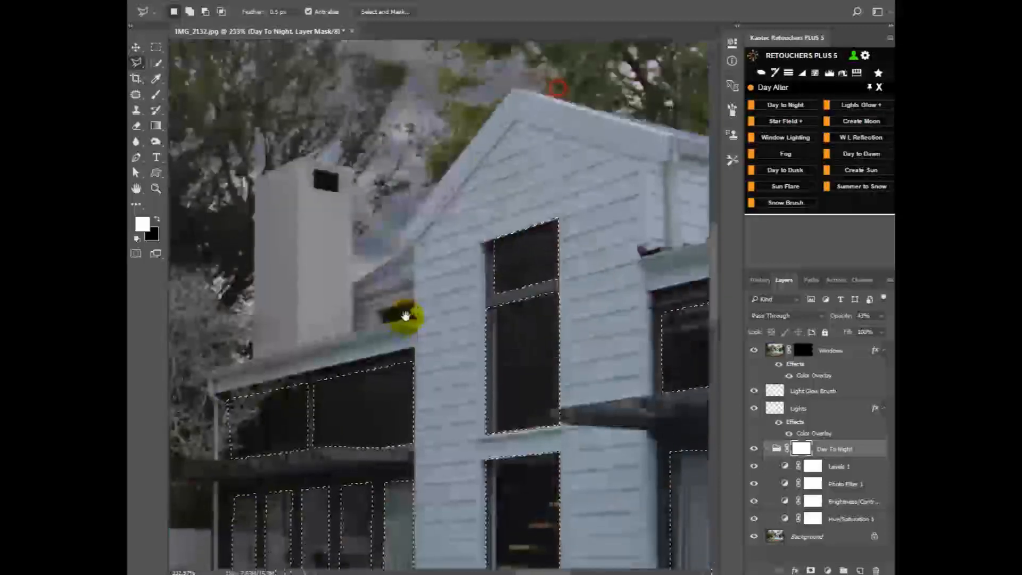
scroll(395, 324, "up", 5)
scroll(395, 324, "up", 4)
key("alt")
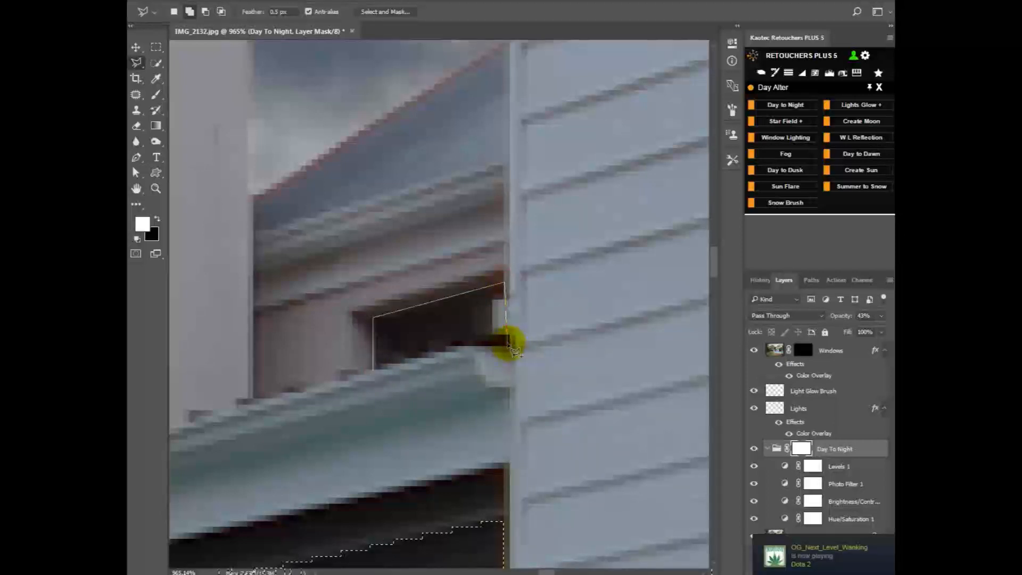
Examine the window selection across the whole house for completeness.
scroll(452, 348, "down", 10)
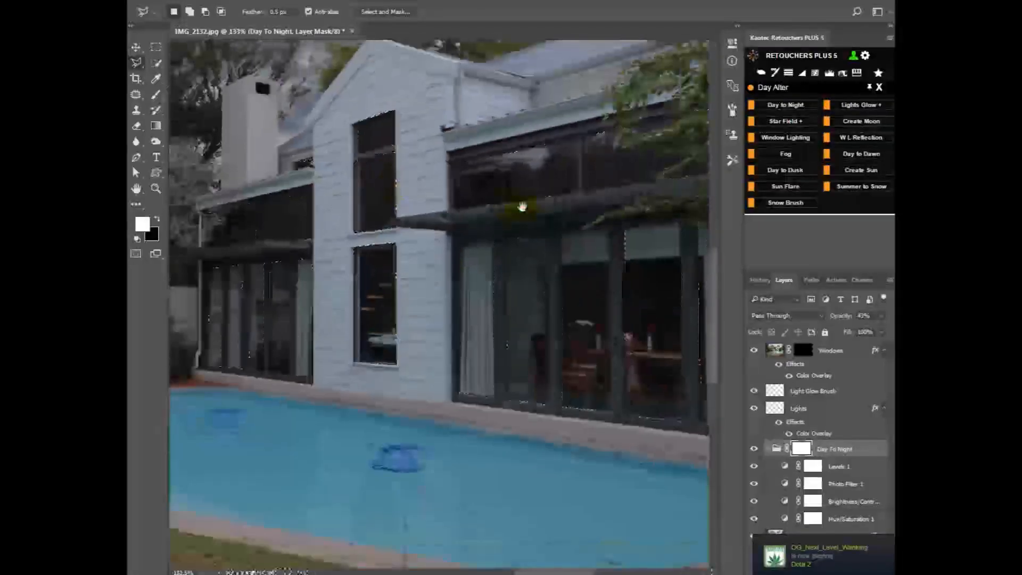
left_click_drag(523, 207, 266, 331)
left_click_drag(513, 326, 420, 185)
scroll(416, 184, "down", 4)
left_click_drag(377, 243, 498, 269)
scroll(490, 263, "down", 4)
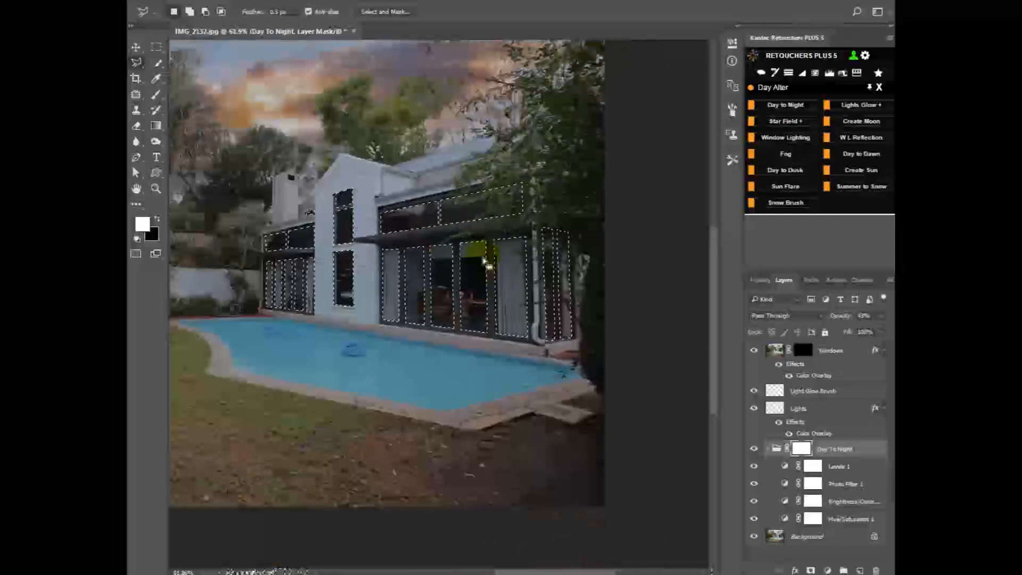
scroll(484, 261, "down", 2)
scroll(480, 259, "up", 1)
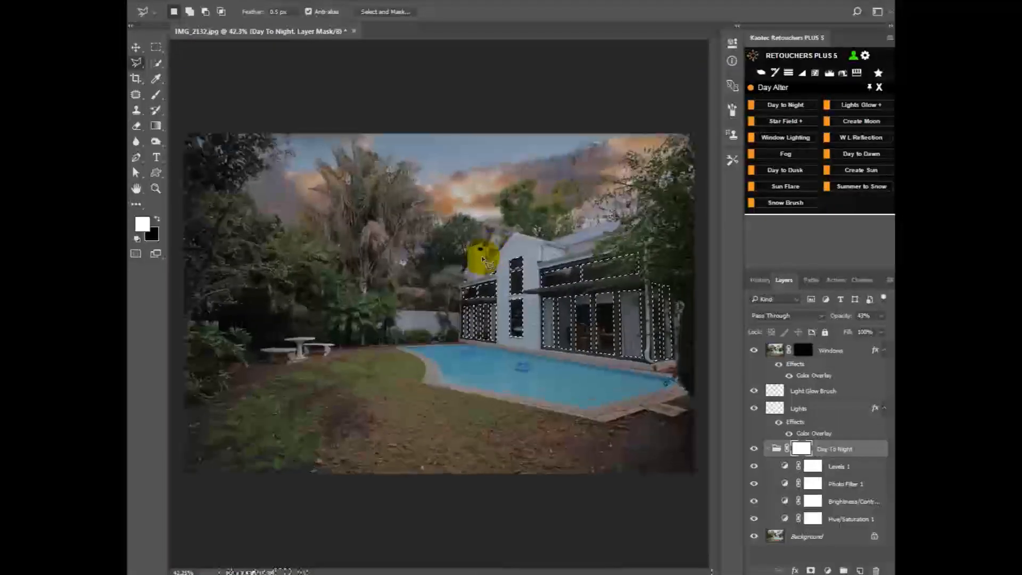
key("z")
left_click_drag(443, 217, 612, 352)
mouse_move(551, 322)
left_mouse_down()
mouse_move(477, 324)
mouse_move(543, 310)
left_mouse_up()
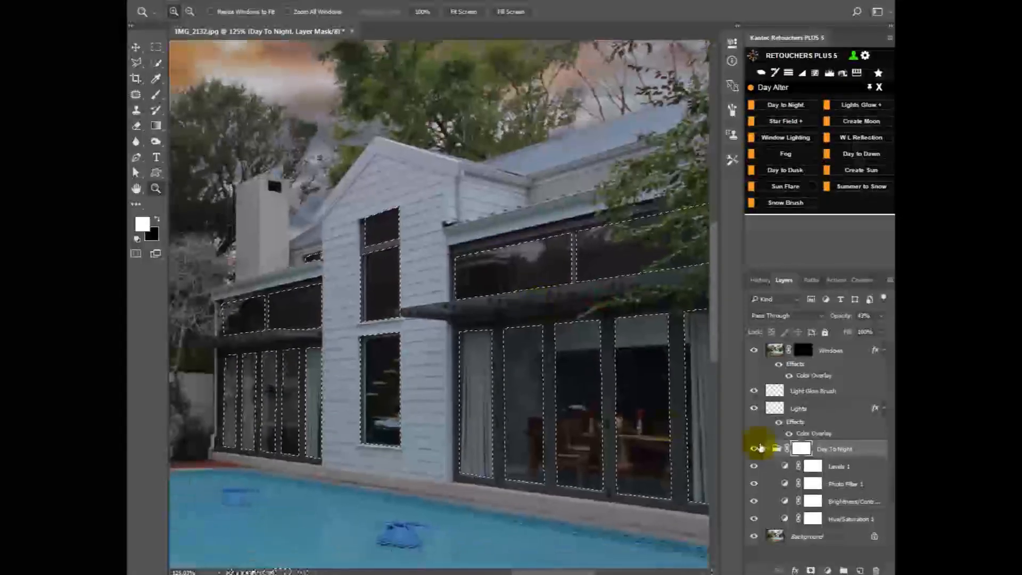
Compare the photo with the Day To Night group hidden and shown.
left_click(757, 449)
left_click(757, 449)
left_click(757, 448)
left_click(757, 449)
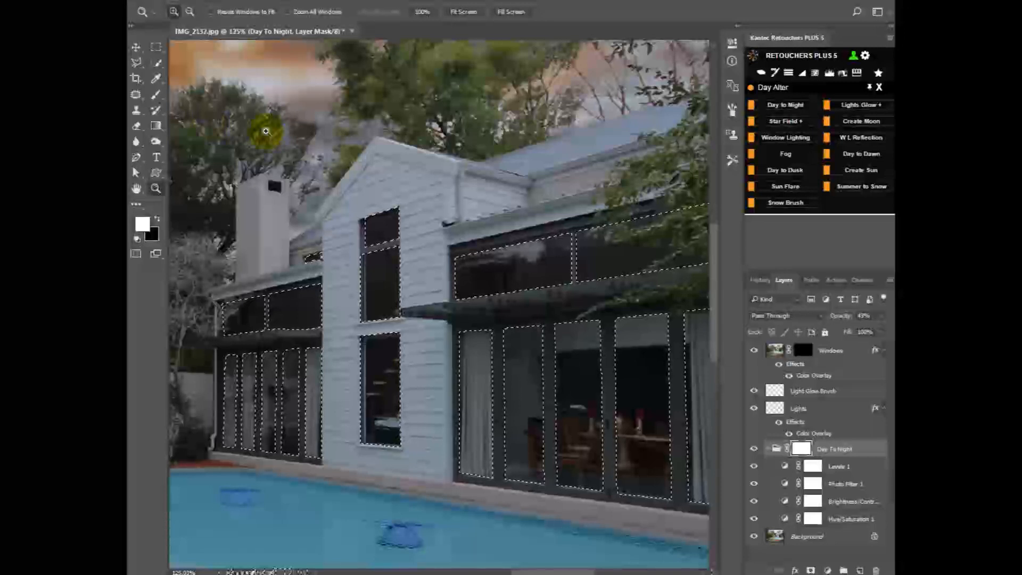
Paint black with the Brush on the Day To Night group's mask across all the selected windows.
left_click(801, 449, "ctrl")
left_click(802, 448, "ctrl")
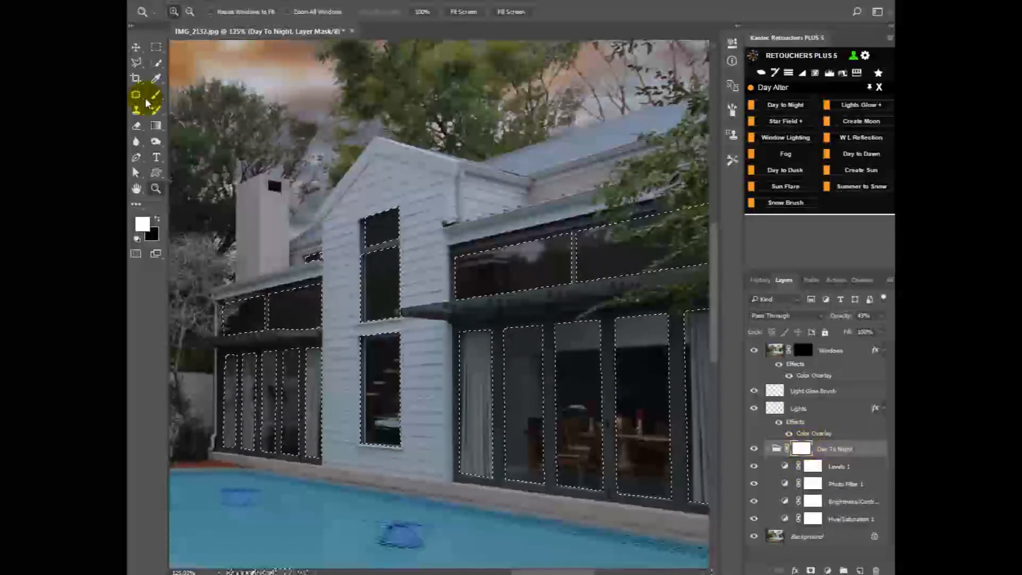
left_click(154, 96)
key("x")
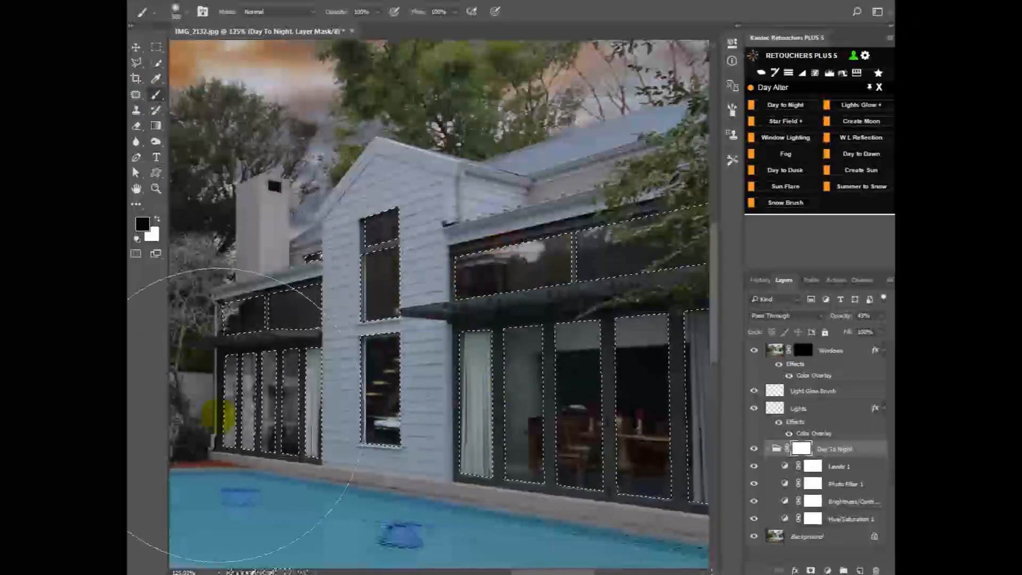
mouse_move(738, 256)
left_mouse_down()
mouse_move(598, 333)
mouse_move(788, 390)
mouse_move(650, 438)
mouse_move(502, 255)
mouse_move(358, 255)
mouse_move(464, 229)
left_mouse_up()
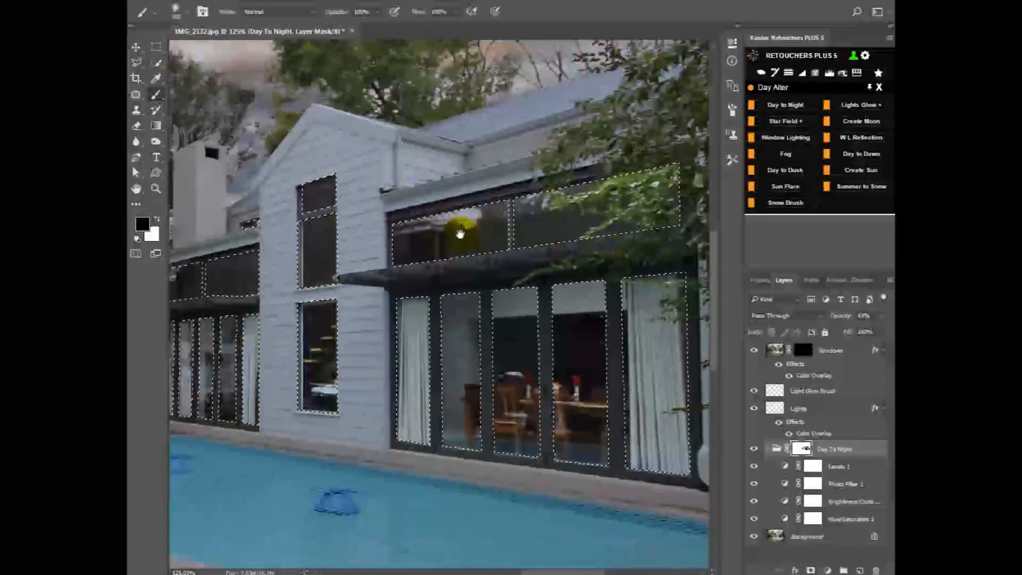
left_click_drag(563, 238, 320, 239)
left_click_drag(520, 325, 146, 285)
left_click_drag(286, 298, 609, 294)
left_click_drag(197, 287, 493, 290)
Paint white on the Windows layer mask across all the selected windows to light them, and clear the selection.
left_click(803, 351)
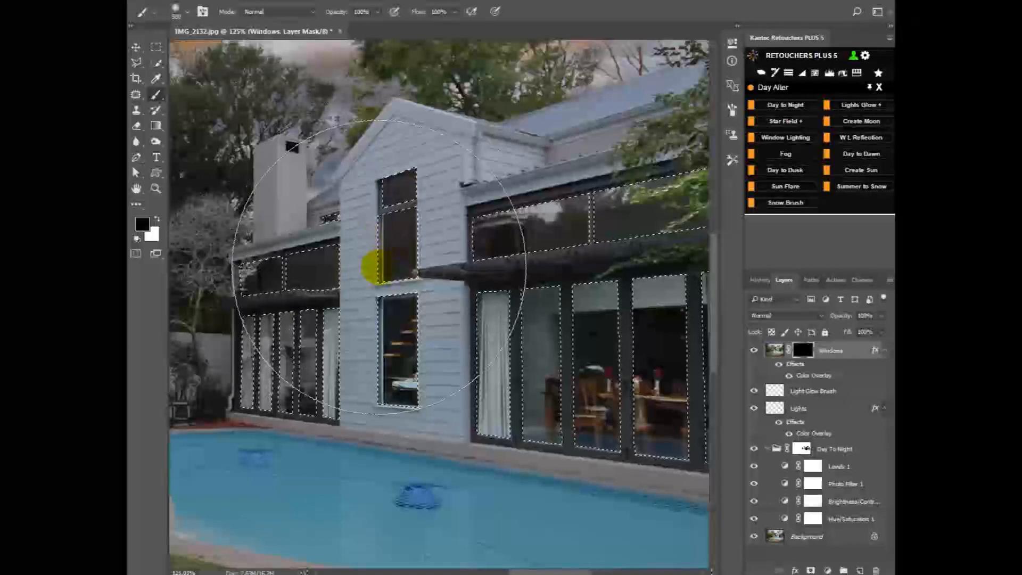
key("x")
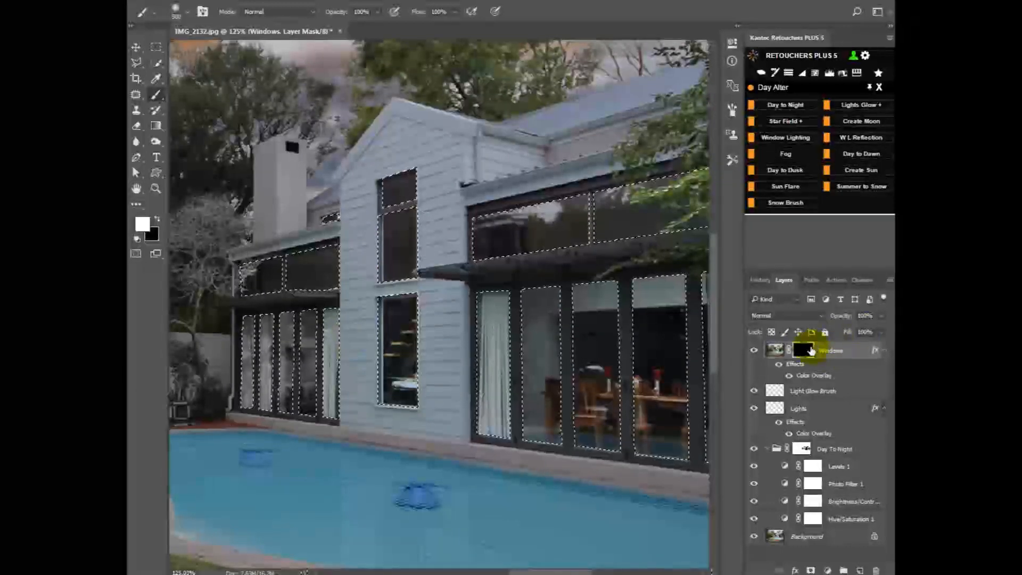
mouse_move(303, 227)
left_mouse_down()
mouse_move(422, 257)
mouse_move(423, 247)
mouse_move(346, 316)
left_mouse_up()
left_click_drag(498, 274, 290, 274)
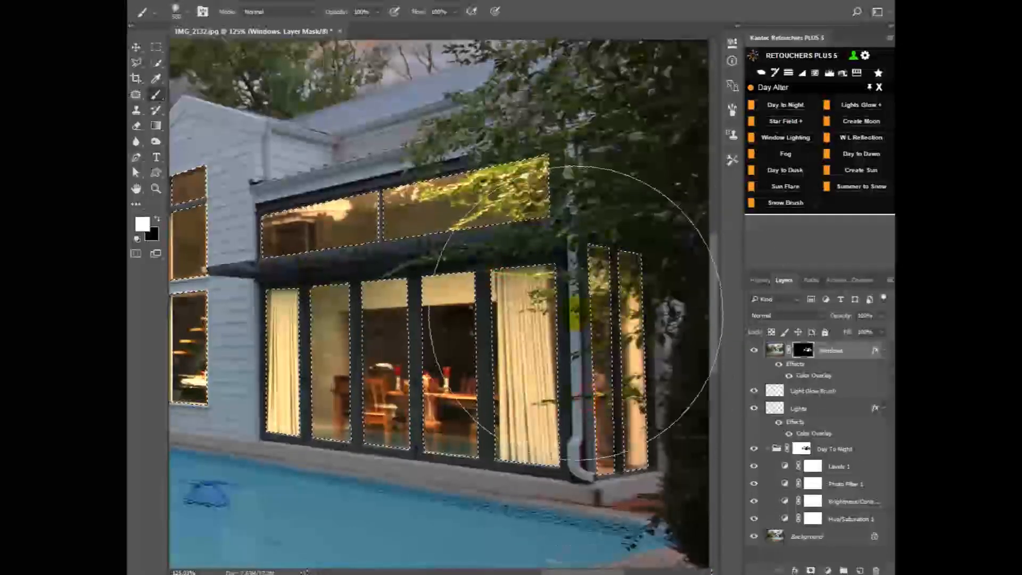
scroll(506, 237, "down", 2)
scroll(506, 238, "down", 2)
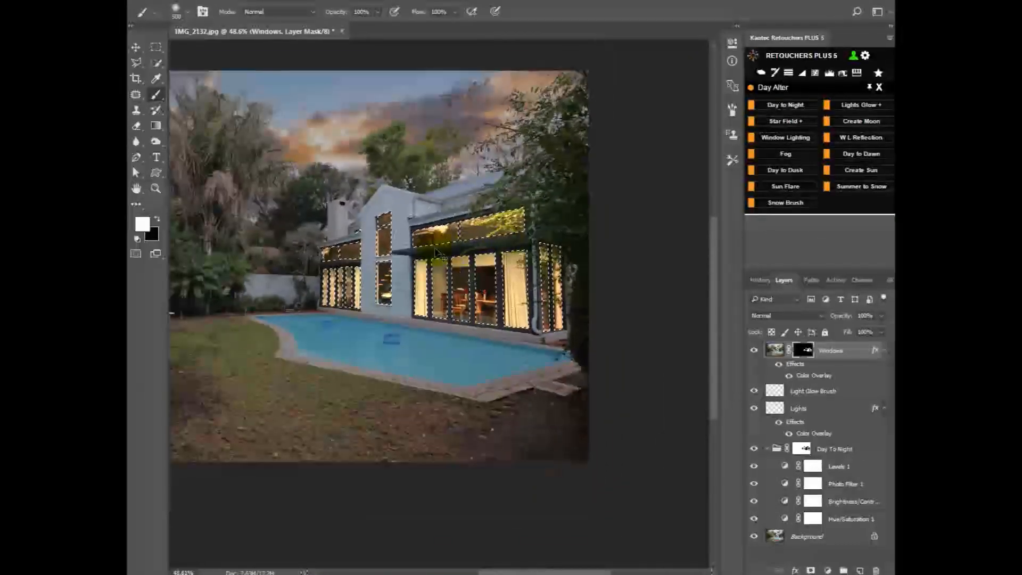
scroll(436, 252, "down", 1)
key("ctrl+d")
Examine the lit windows up close and in the context of the whole photo.
key("z")
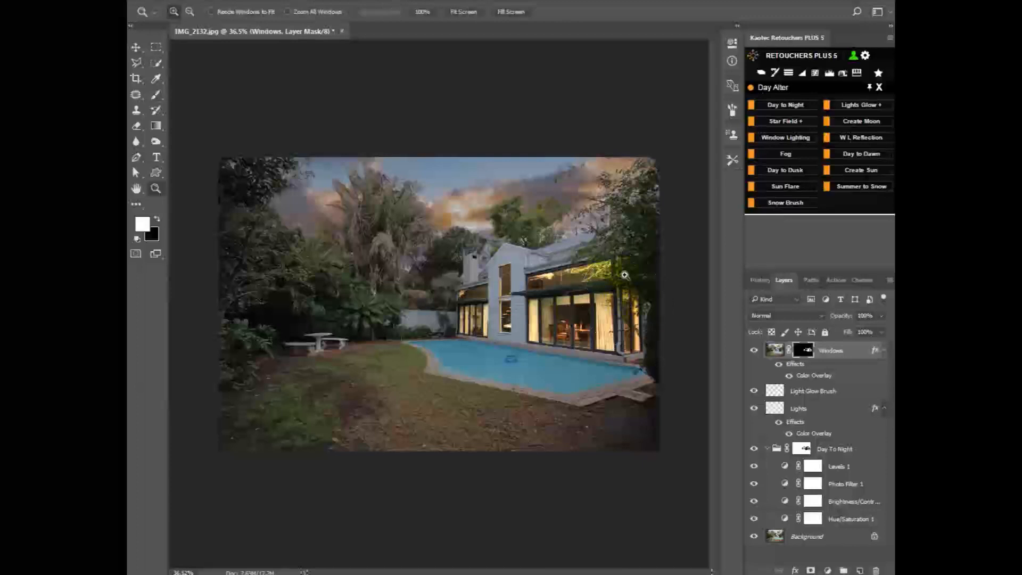
left_click_drag(644, 266, 474, 339)
left_click_drag(370, 354, 505, 373)
left_click_drag(354, 345, 427, 346)
scroll(432, 347, "down", 1)
left_click_drag(523, 360, 448, 363)
left_click_drag(570, 346, 492, 340)
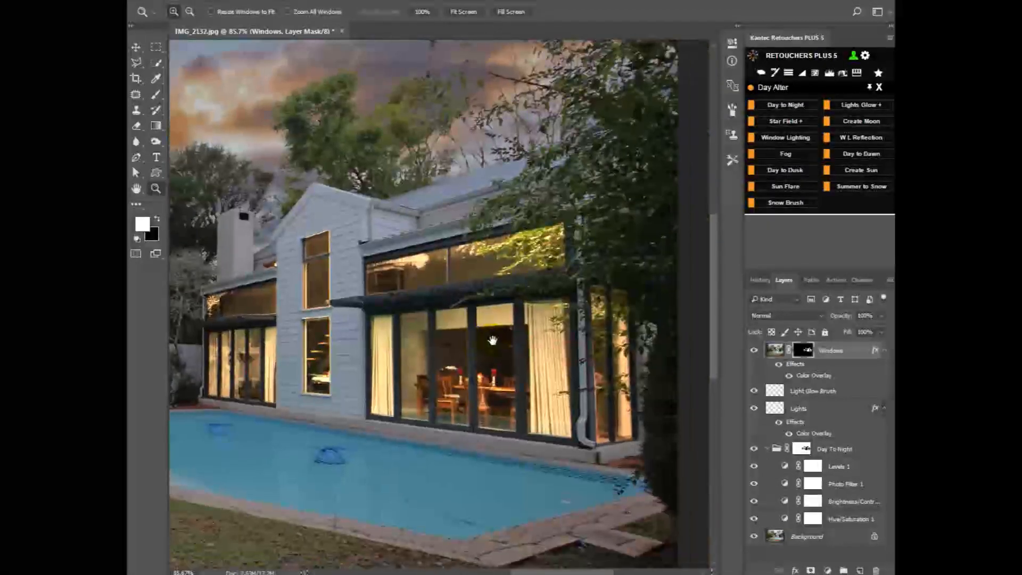
scroll(493, 341, "down", 2)
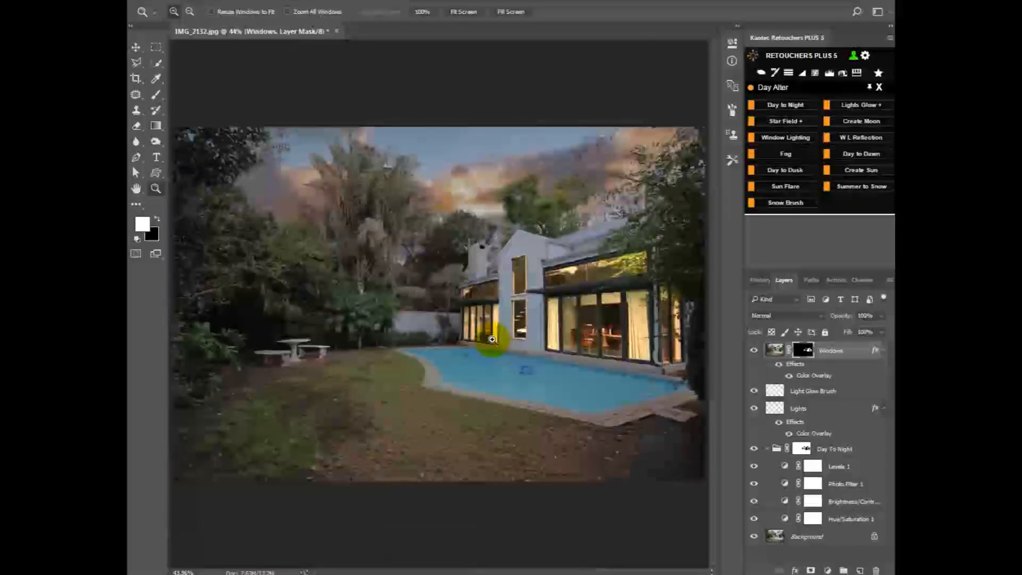
scroll(492, 339, "up", 5)
scroll(525, 342, "down", 2)
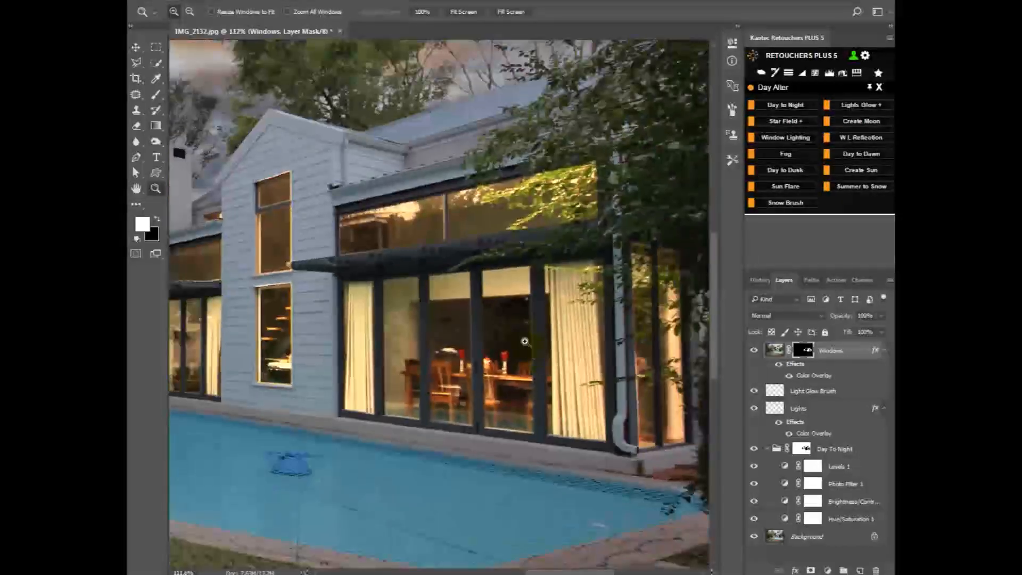
scroll(462, 287, "down", 2)
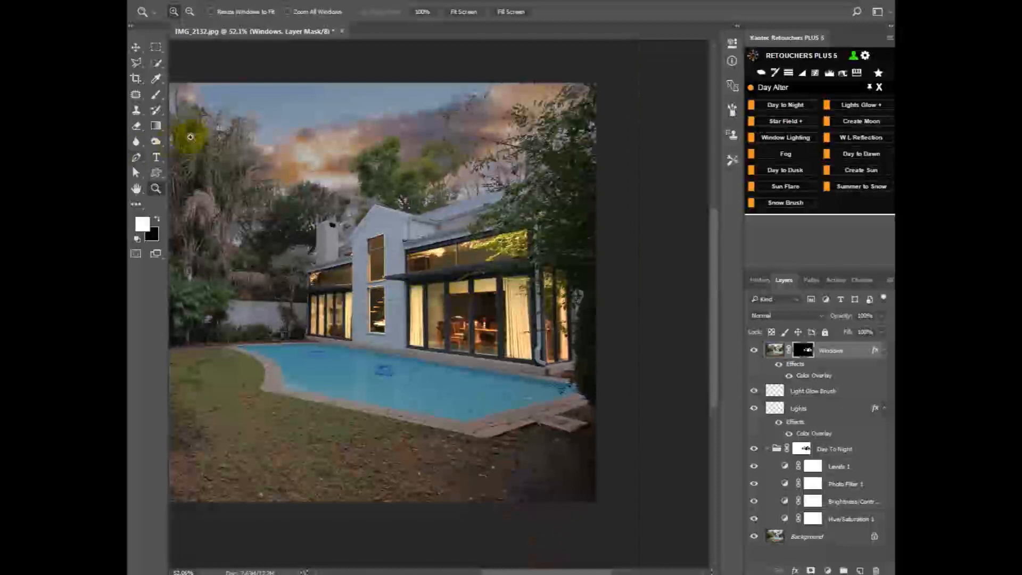
Set the Brush opacity to 30% and reload the window selection from the Windows layer mask.
left_click(156, 97)
scroll(497, 297, "down", 3)
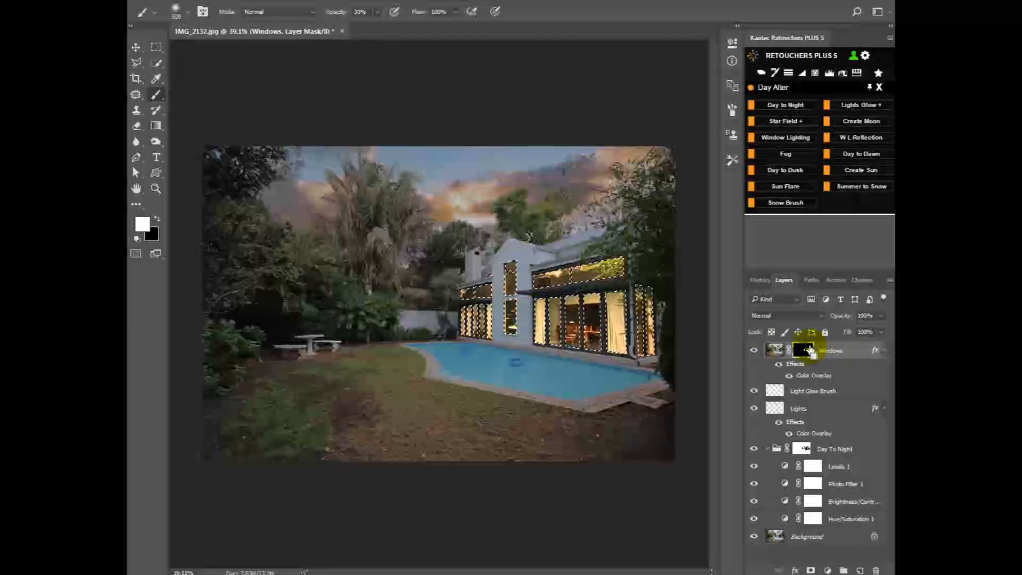
scroll(626, 298, "up", 4)
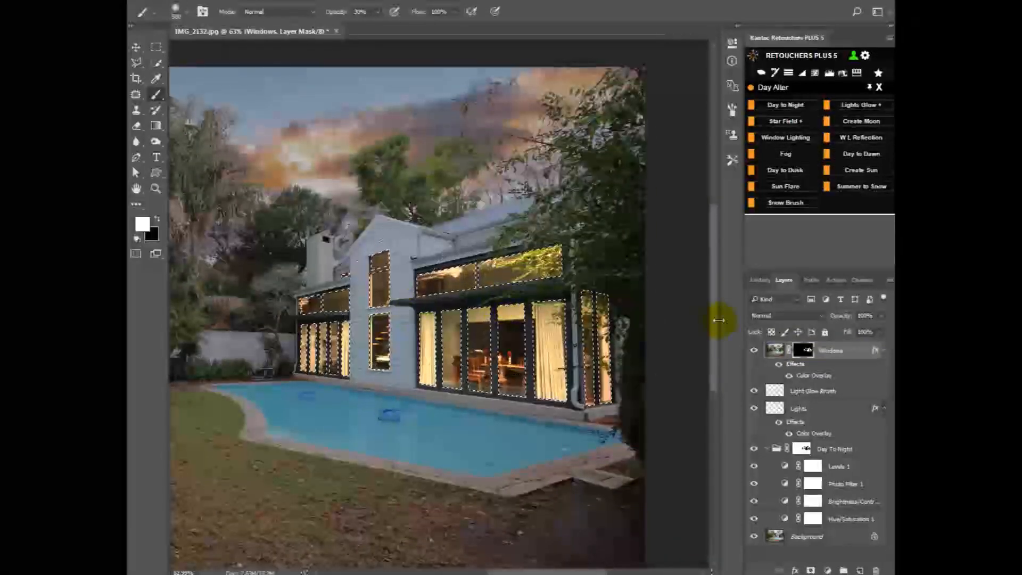
Paint white at 30% Brush opacity over the selected windows on the Windows layer's image, and clear the selection.
left_click(775, 351)
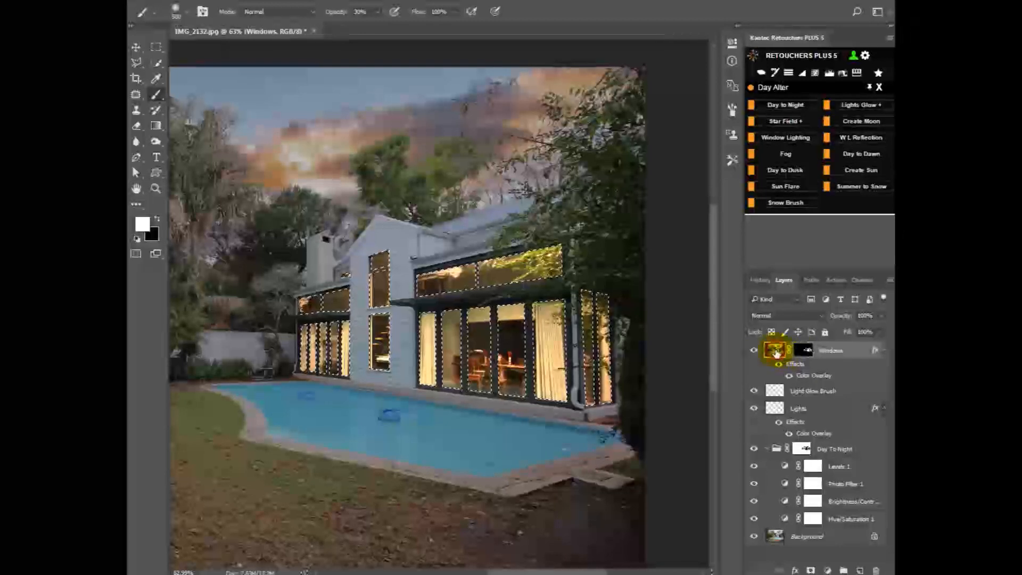
mouse_move(557, 308)
left_mouse_down()
mouse_move(378, 285)
mouse_move(427, 324)
mouse_move(451, 301)
mouse_move(543, 370)
mouse_move(339, 227)
left_mouse_up()
key("ctrl+d")
scroll(535, 261, "down", 4)
scroll(540, 255, "down", 1)
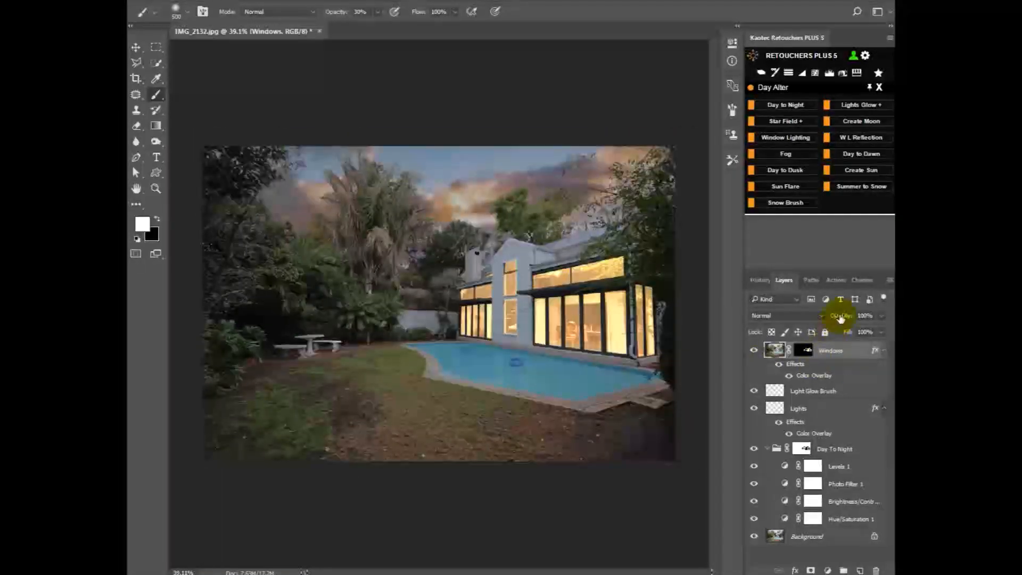
Lower the Windows layer's opacity to 55%, leaving its Color Overlay settings as they are.
left_click_drag(825, 319, 879, 321)
double_click(825, 377)
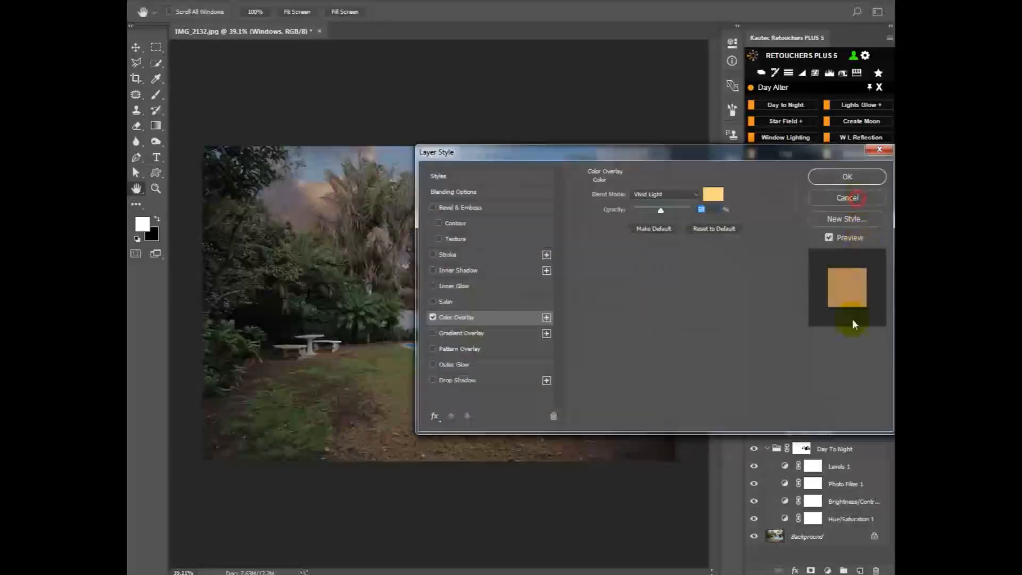
left_click(847, 201)
left_click_drag(844, 315, 819, 319)
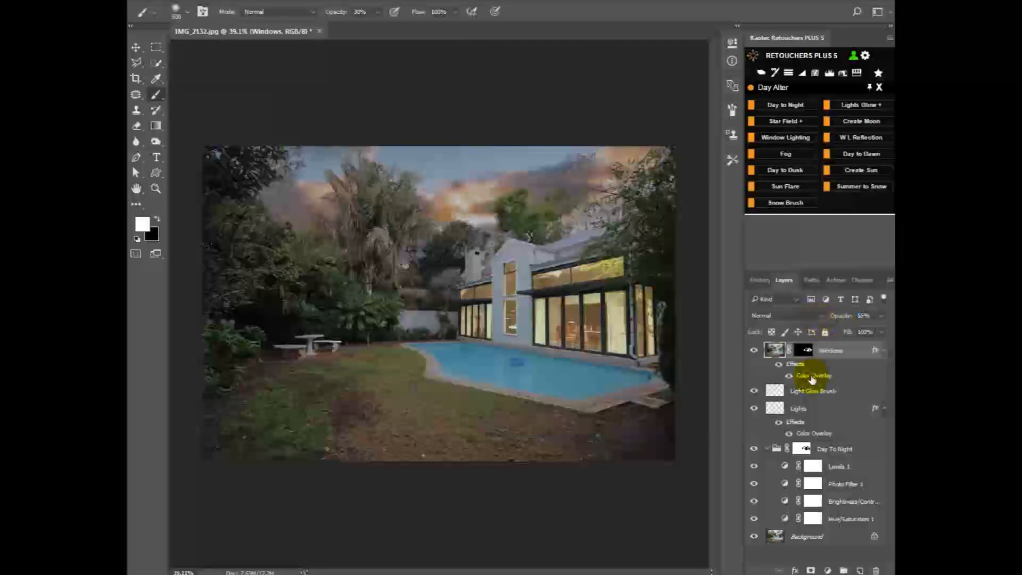
Change the Windows layer's Color Overlay colour to ffe7b3 and set the layer's opacity to 69%.
double_click(812, 377)
left_click_drag(612, 149, 514, 355)
left_click_drag(562, 415, 567, 418)
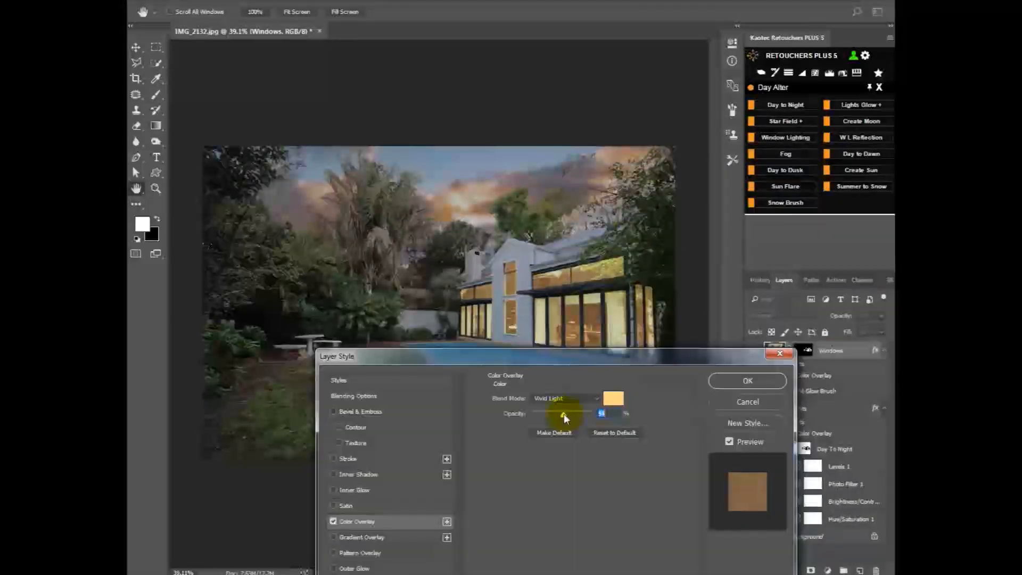
left_click(613, 399)
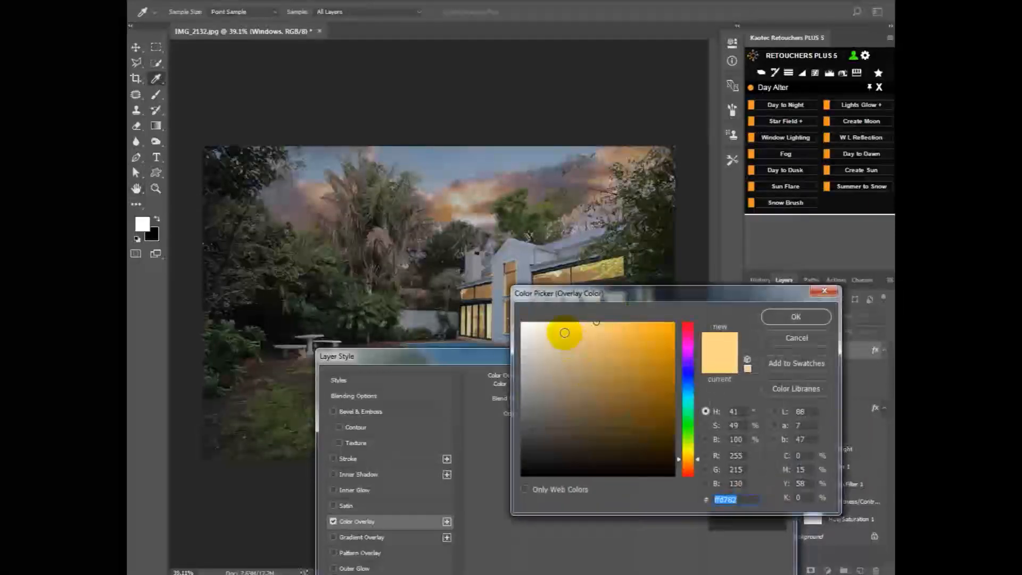
left_click_drag(559, 293, 598, 329)
left_click(589, 359)
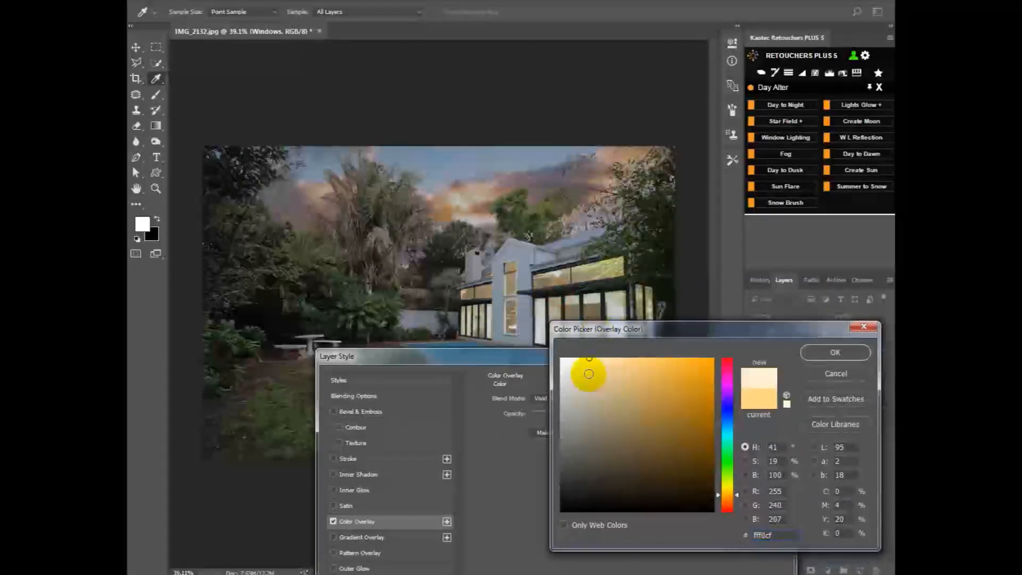
left_click(606, 378)
left_click(611, 359)
left_click(605, 359)
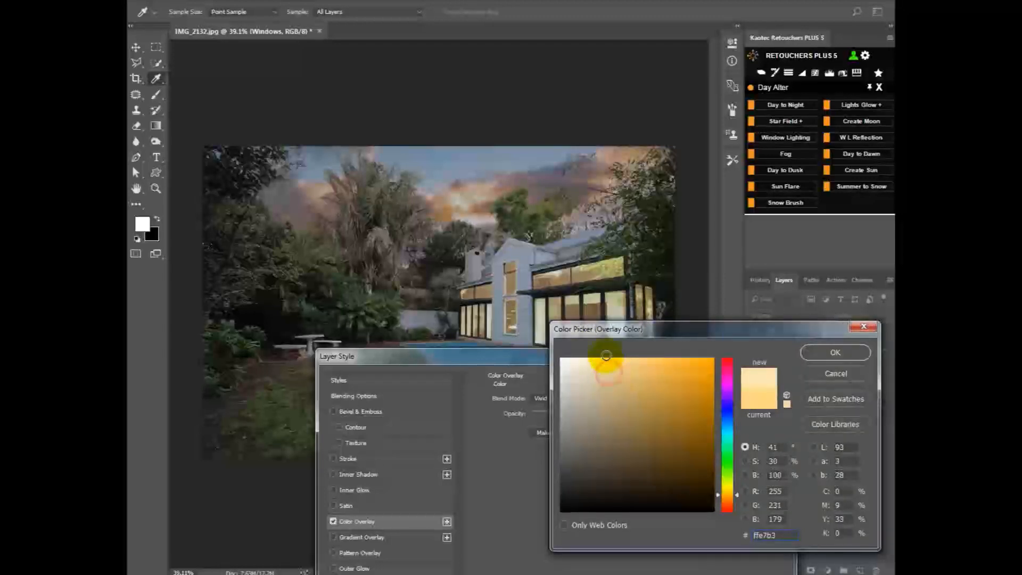
left_click(813, 353)
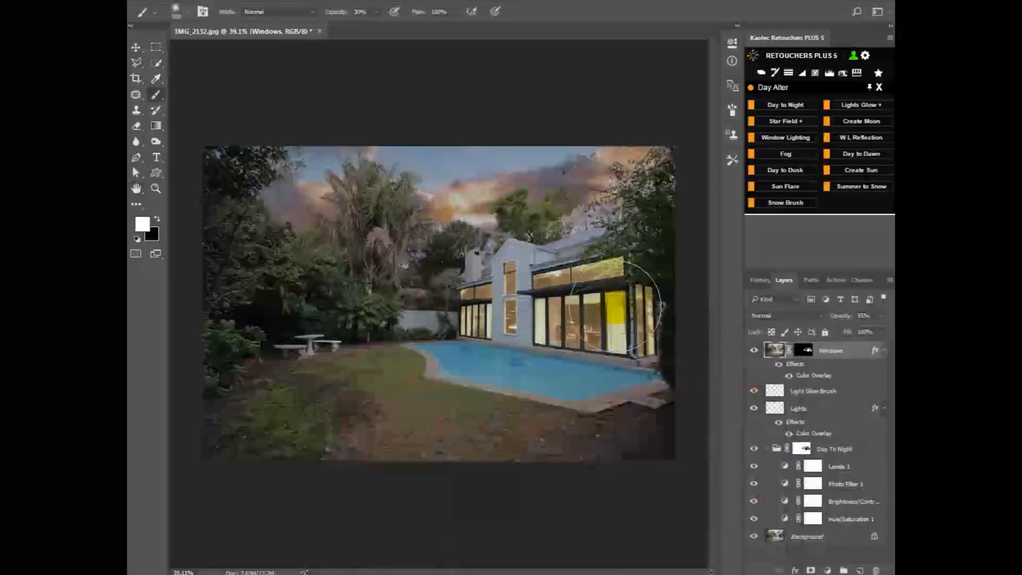
scroll(618, 303, "up", 2)
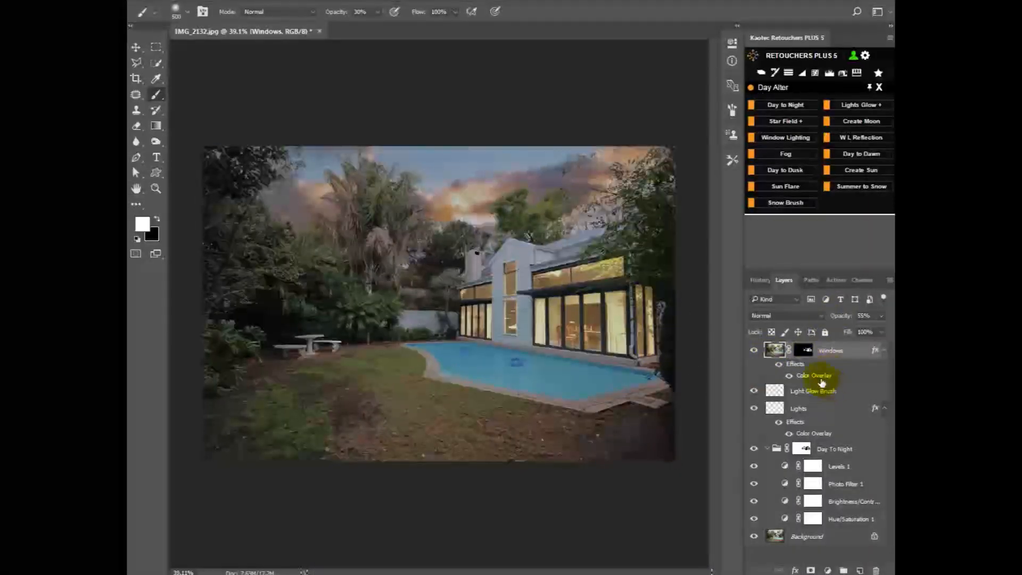
mouse_move(868, 318)
left_mouse_down()
mouse_move(890, 320)
mouse_move(870, 326)
mouse_move(879, 327)
left_mouse_up()
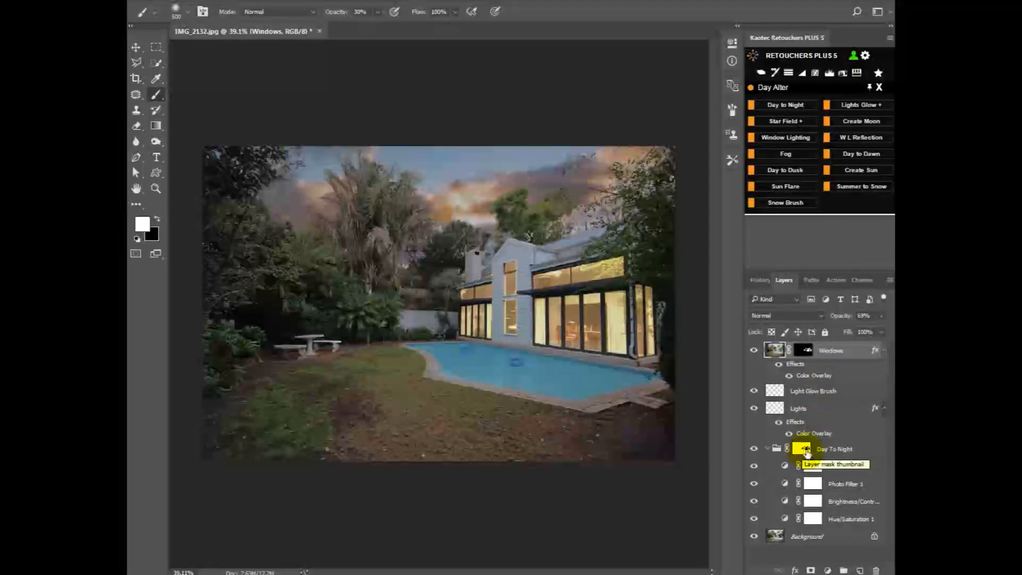
Paint black with a much smaller Brush on the Windows layer mask over the tree-covered tops of the two end windows.
key("z")
left_click_drag(663, 223, 467, 256)
left_click(156, 95)
mouse_move(376, 255)
left_mouse_down()
mouse_move(354, 171)
mouse_move(351, 190)
left_mouse_up()
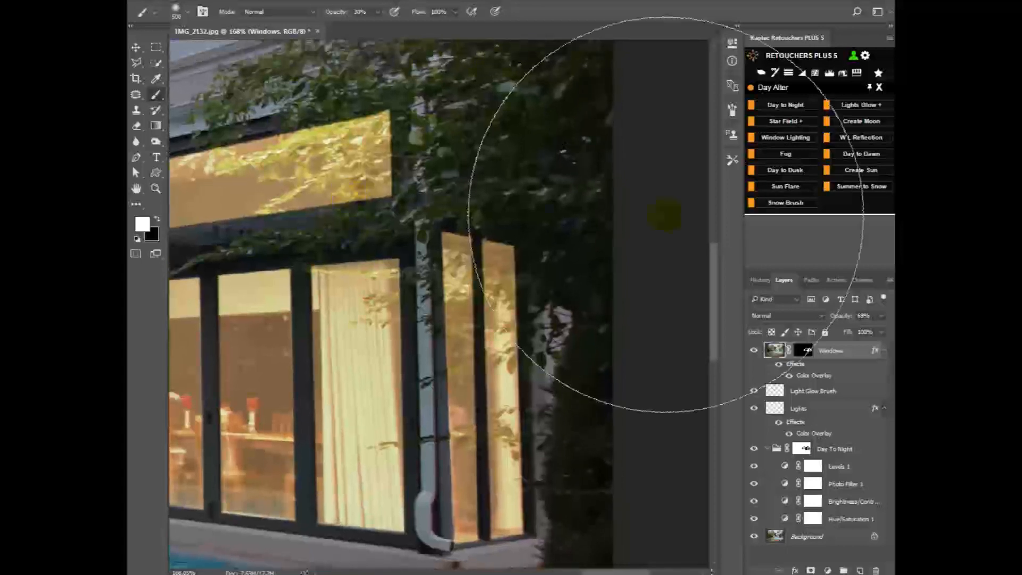
left_click(803, 350)
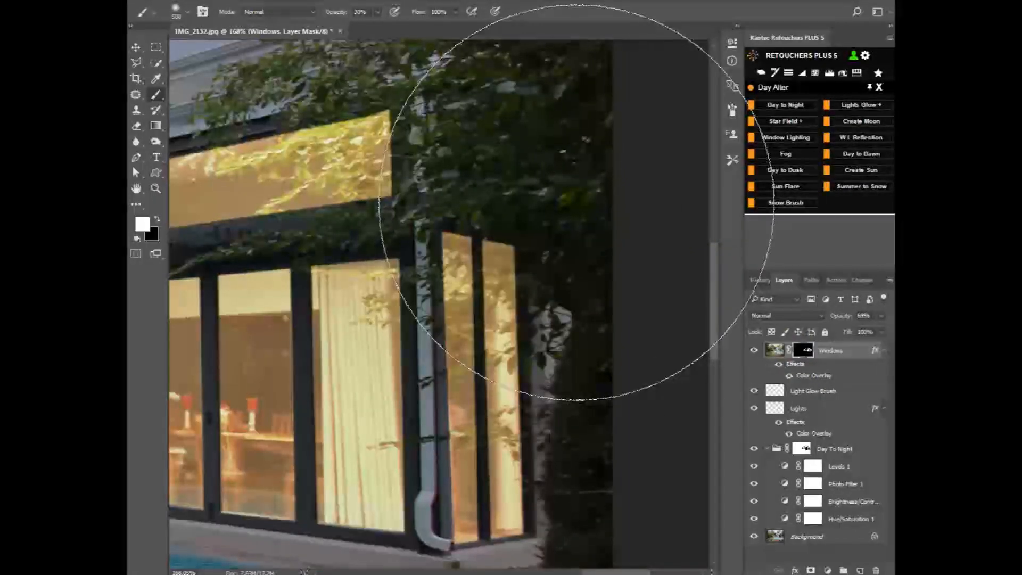
key("bracketleft")
key("bracketleft")
key("bracketleft")
key("bracketleft")
key("bracketleft")
key("bracketleft")
key("bracketleft")
key("bracketleft")
key("bracketleft")
key("bracketleft")
key("bracketleft")
key("bracketleft")
key("bracketleft")
key("bracketleft")
key("bracketleft")
key("bracketleft")
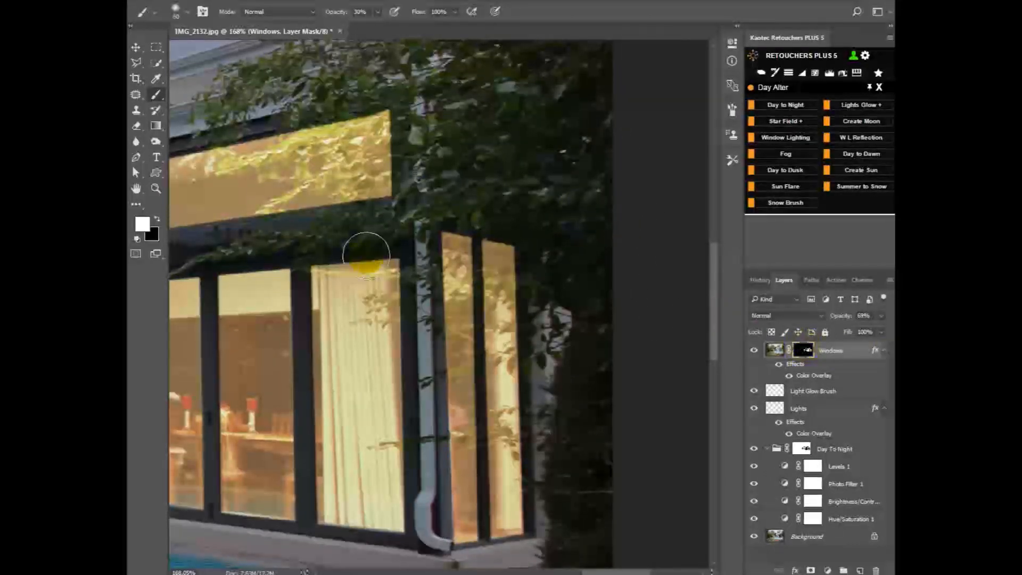
key("x")
key("bracketright")
mouse_move(541, 272)
left_mouse_down()
mouse_move(471, 272)
mouse_move(534, 259)
mouse_move(469, 278)
mouse_move(537, 263)
mouse_move(521, 236)
mouse_move(525, 277)
mouse_move(510, 233)
mouse_move(519, 274)
mouse_move(460, 263)
mouse_move(521, 261)
mouse_move(451, 274)
left_mouse_up()
left_click_drag(506, 258, 471, 224)
mouse_move(470, 223)
left_mouse_down()
mouse_move(550, 257)
mouse_move(458, 232)
mouse_move(440, 238)
left_mouse_up()
mouse_move(502, 231)
left_mouse_down()
mouse_move(509, 285)
mouse_move(534, 283)
left_mouse_up()
Refine the Windows mask with a smaller black Brush where the tree overlaps the outermost window pane.
key("bracketleft")
key("bracketleft")
key("bracketleft")
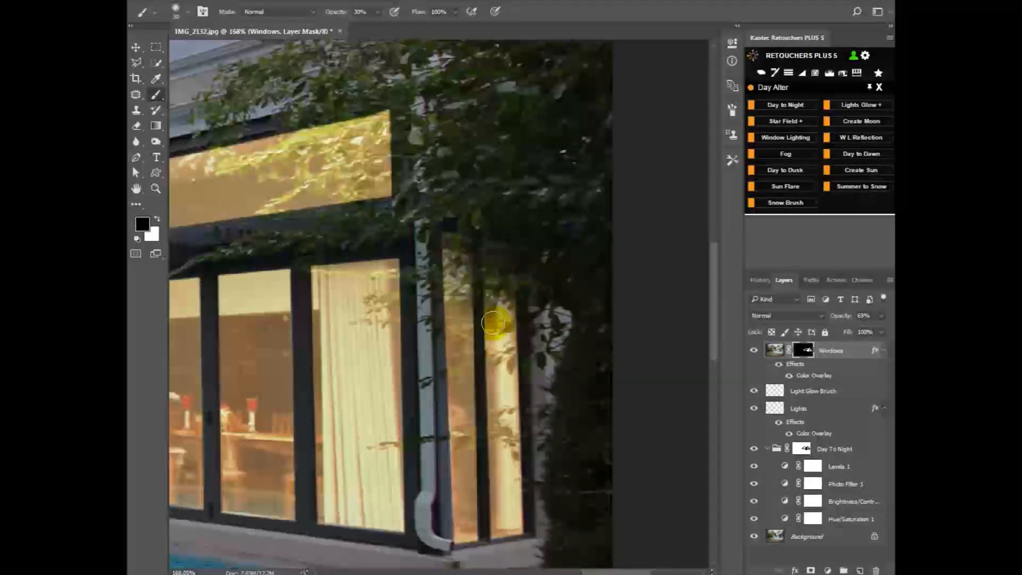
mouse_move(505, 326)
left_mouse_down()
mouse_move(446, 319)
mouse_move(541, 323)
left_mouse_up()
left_click_drag(531, 257, 536, 322)
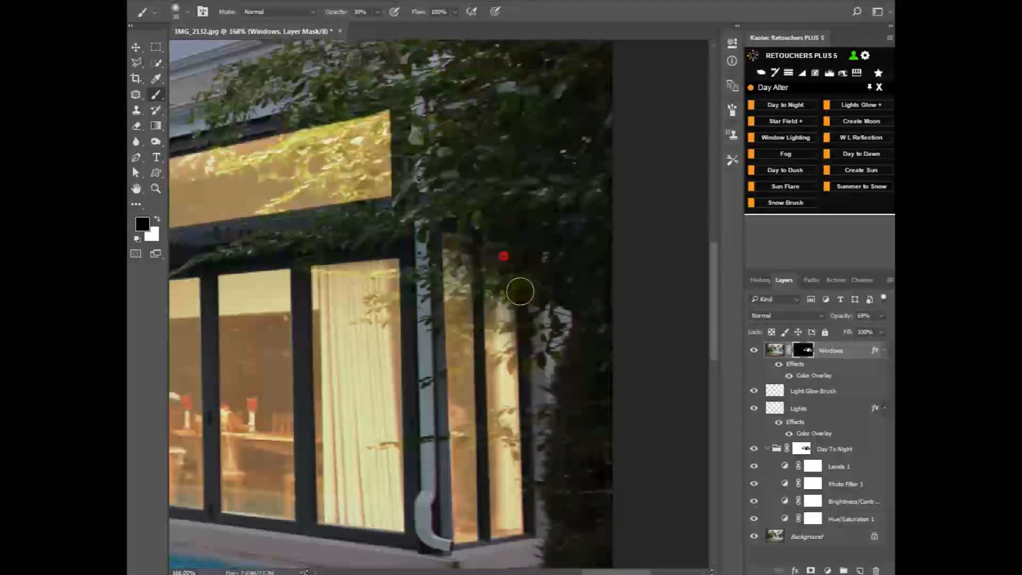
left_click(501, 203)
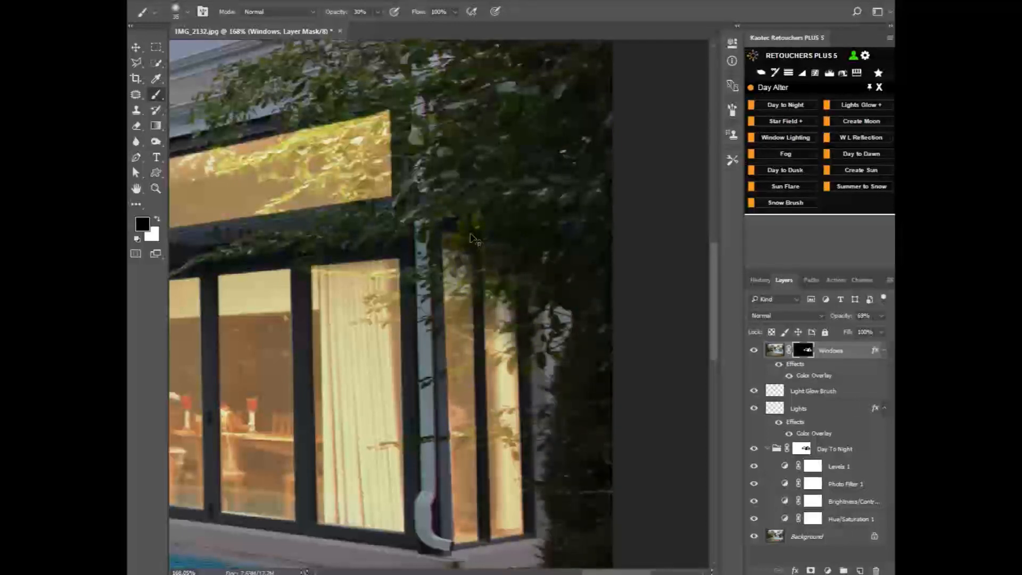
Paint white on the Day To Night group's mask over the foliage in front of the two end windows.
left_click(801, 450)
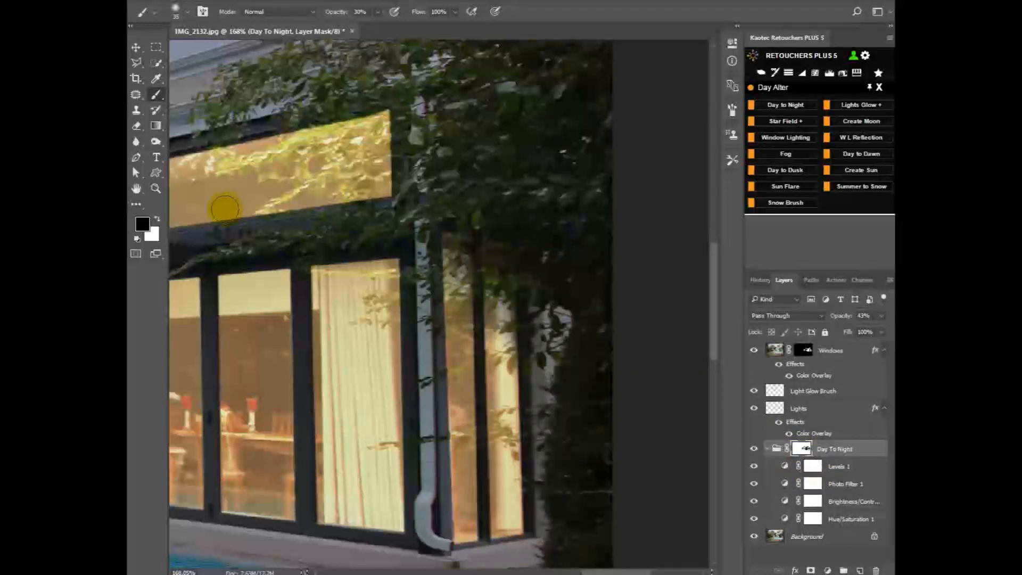
key("x")
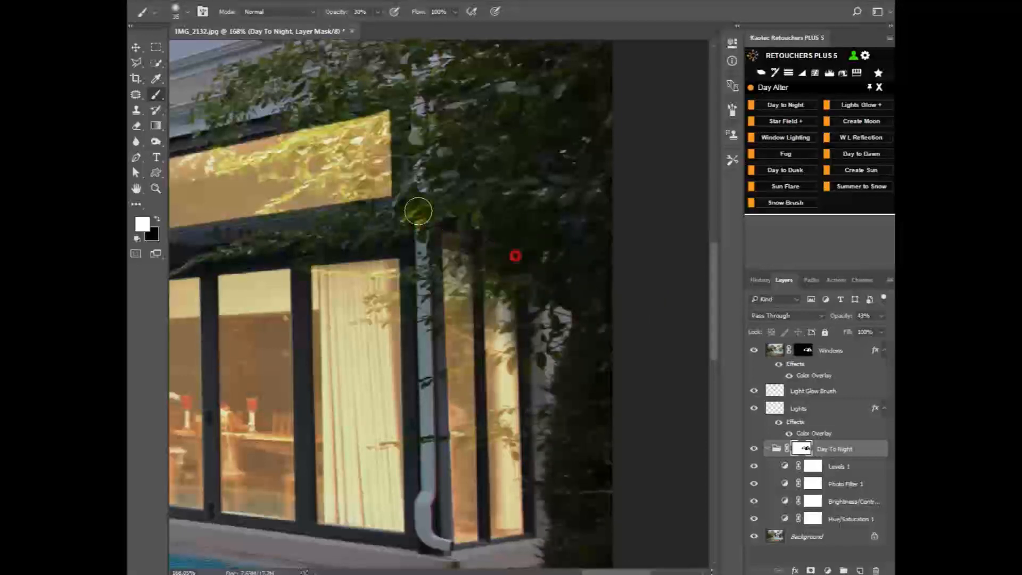
left_click_drag(443, 230, 449, 274)
left_click_drag(520, 286, 539, 345)
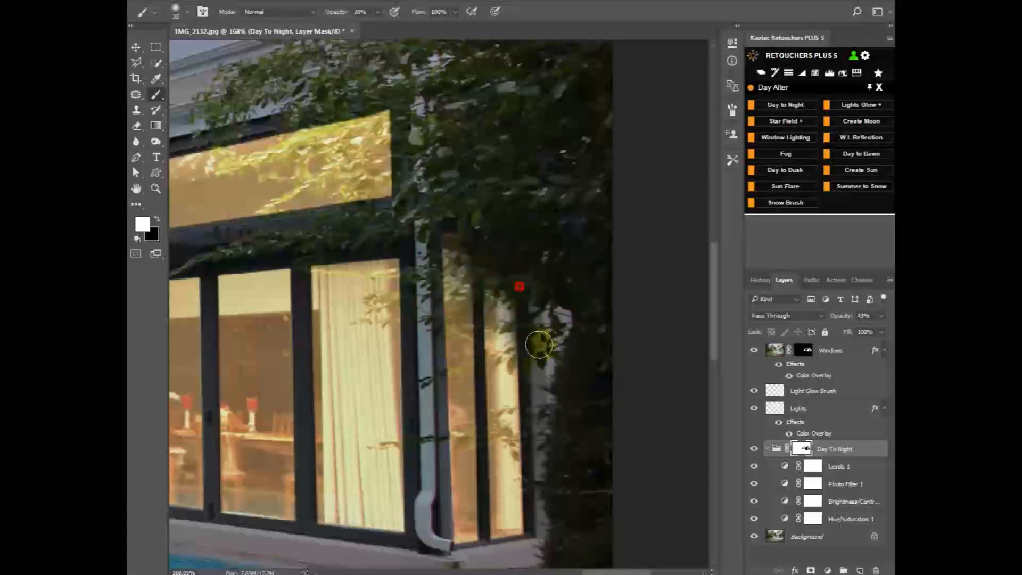
Paint more black on the Windows layer mask over the foliage hiding the upper part of the end windows.
left_click(803, 348)
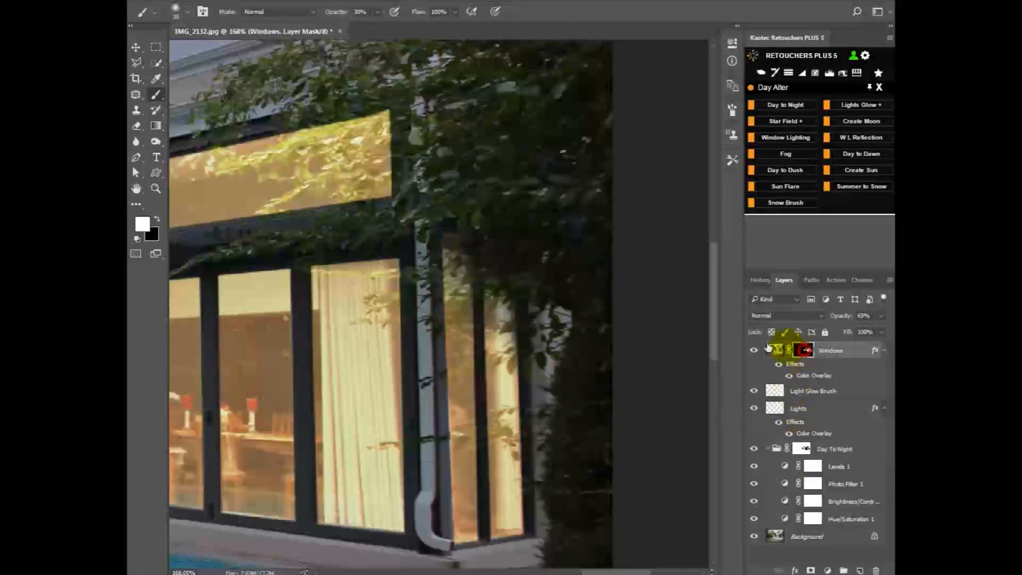
key("x")
left_click_drag(491, 326, 468, 307)
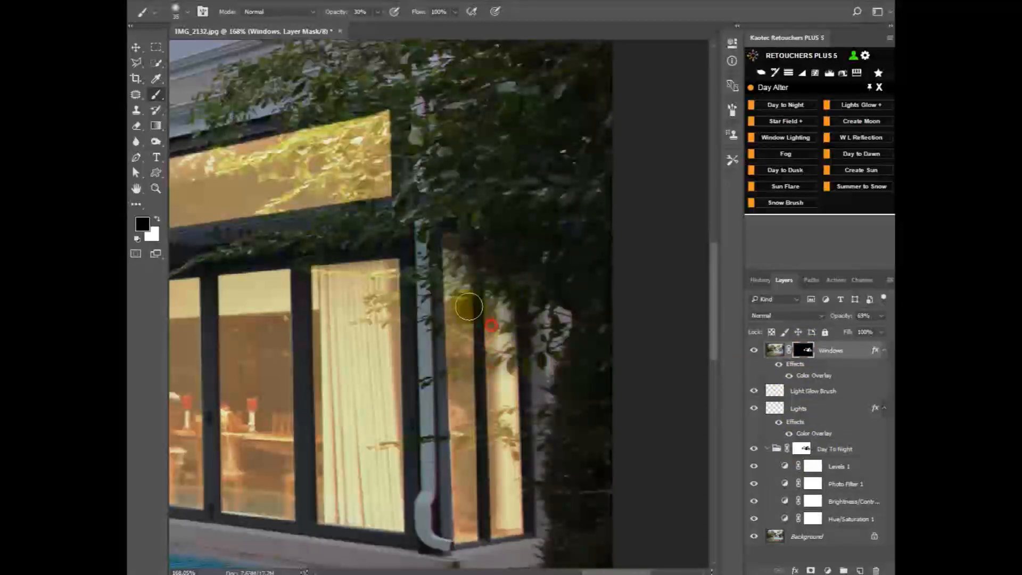
mouse_move(507, 271)
left_mouse_down()
mouse_move(469, 306)
mouse_move(555, 326)
mouse_move(422, 274)
mouse_move(451, 272)
mouse_move(446, 220)
left_mouse_up()
left_click_drag(440, 230, 650, 287)
Try to mask the foliage-covered end of the upper window with a soft black Brush on the Windows layer mask.
left_click_drag(491, 226, 577, 228)
left_click_drag(406, 199, 554, 171)
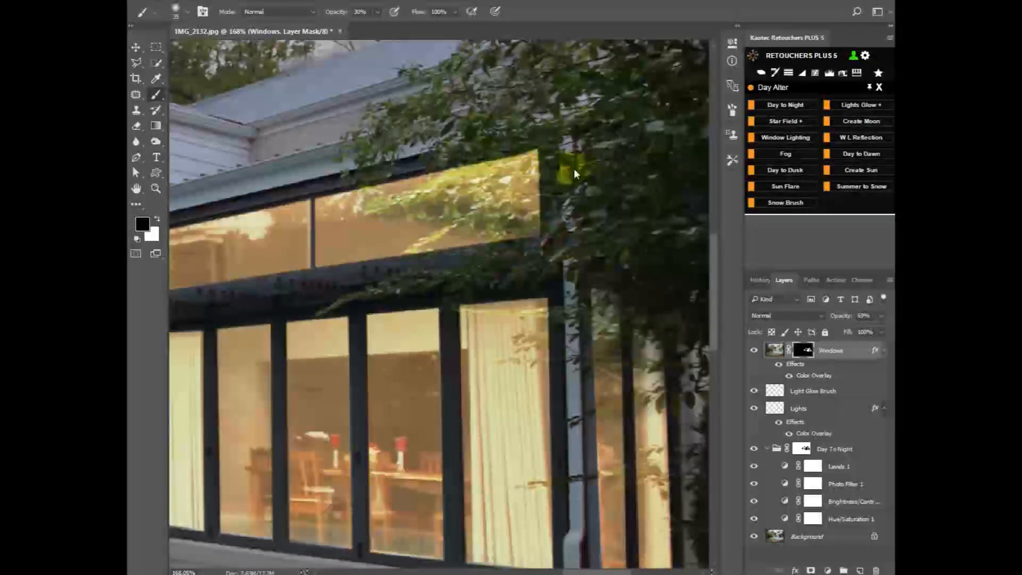
key("ctrl+alt+z")
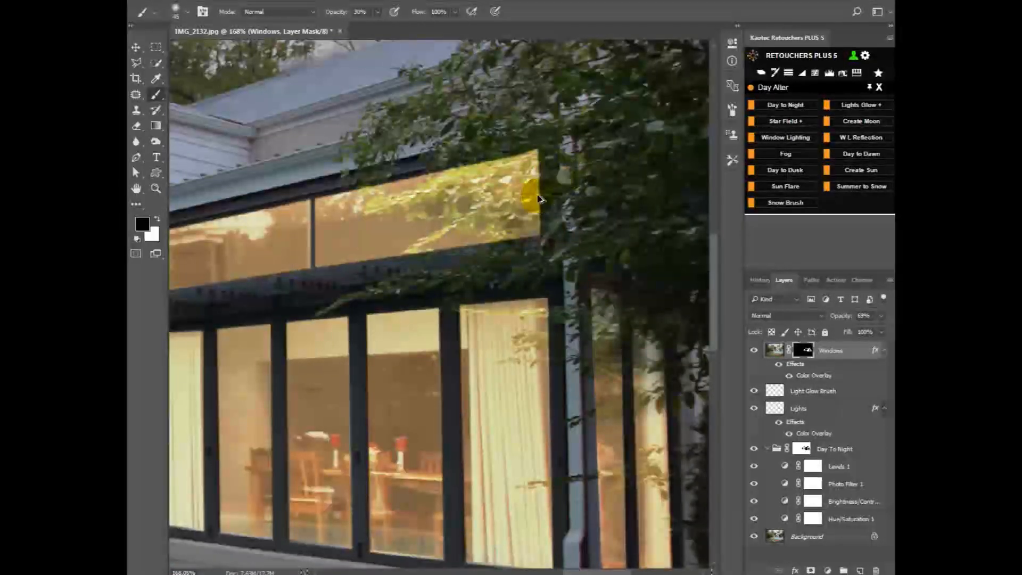
key("ctrl+alt+z")
mouse_move(548, 166)
left_mouse_down()
mouse_move(451, 180)
mouse_move(547, 154)
mouse_move(412, 191)
mouse_move(529, 162)
left_mouse_up()
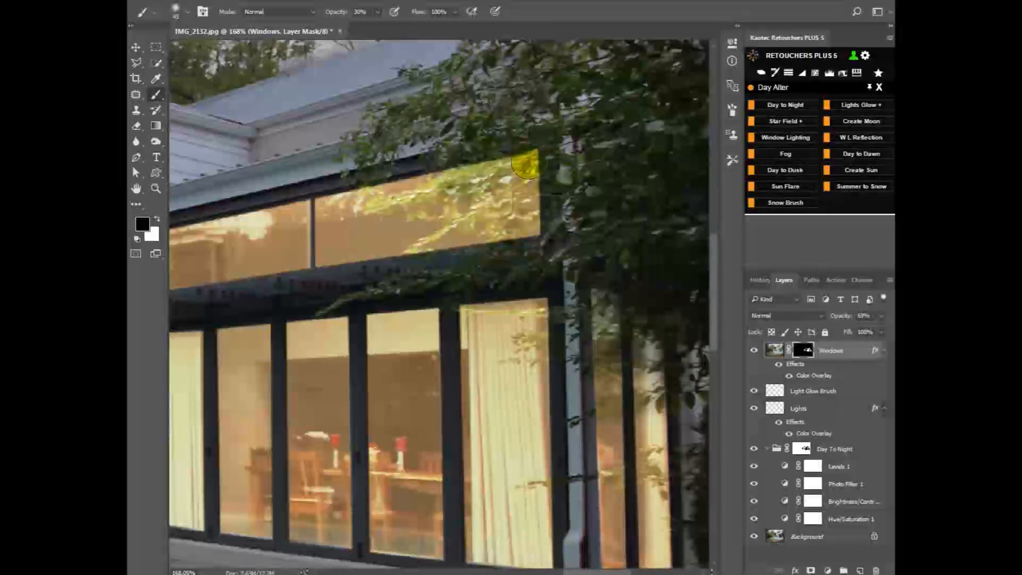
Choose the 9 px brush preset at 100% opacity and set the background colour to black (000000).
scroll(527, 165, "up", 2)
right_click(503, 245)
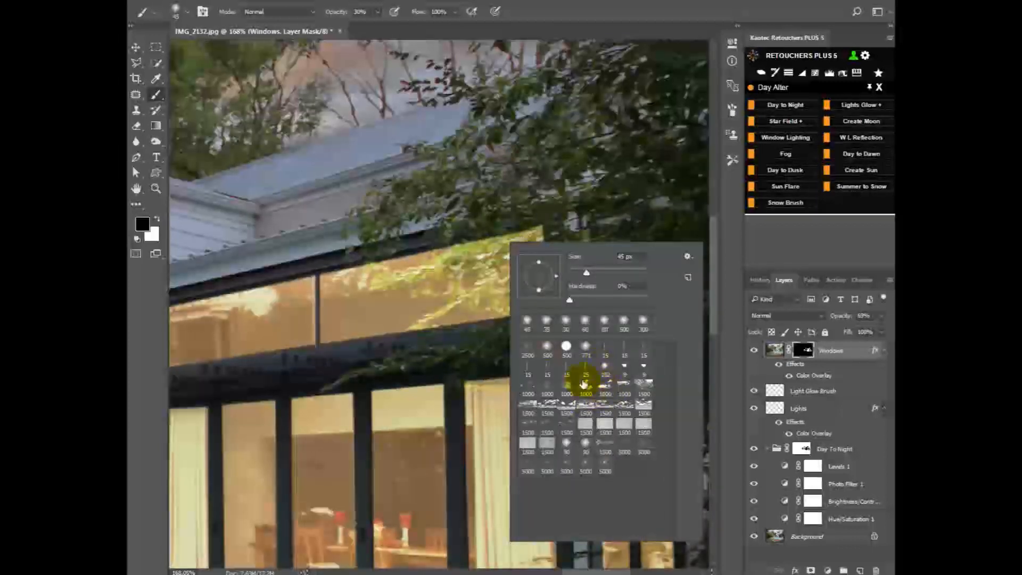
double_click(643, 366)
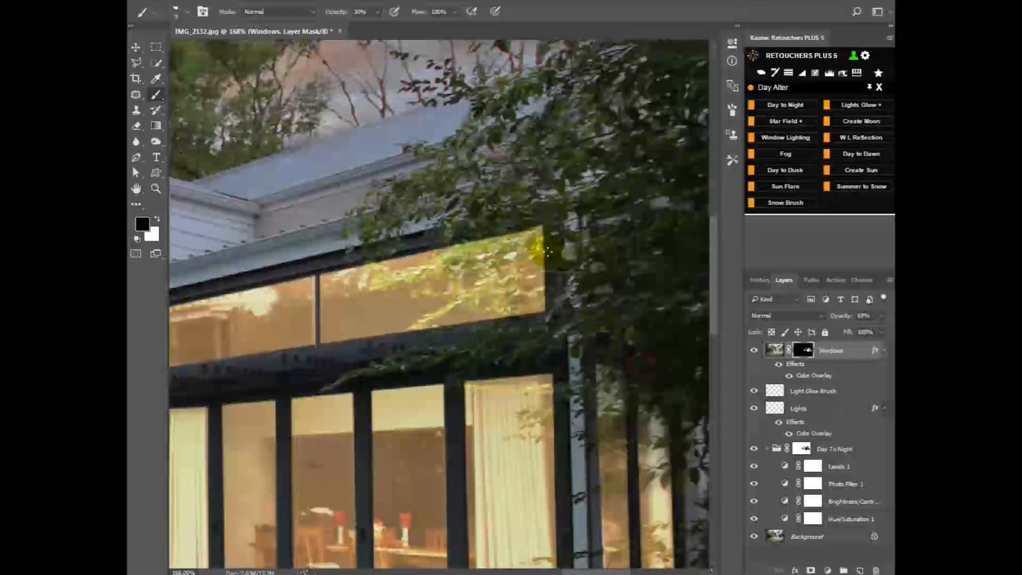
left_click_drag(369, 18, 397, 20)
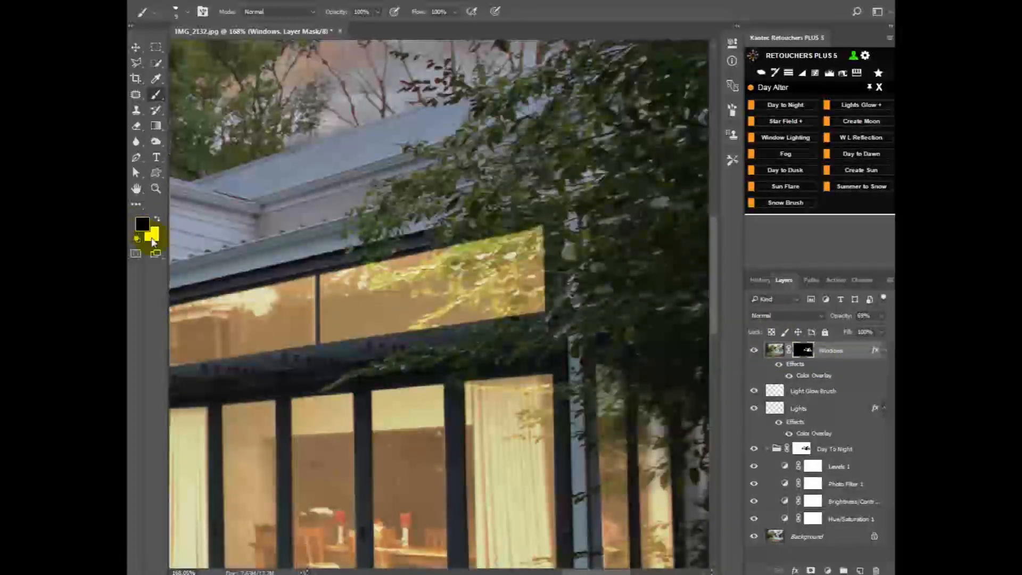
left_click(153, 238)
left_click_drag(588, 387, 502, 557)
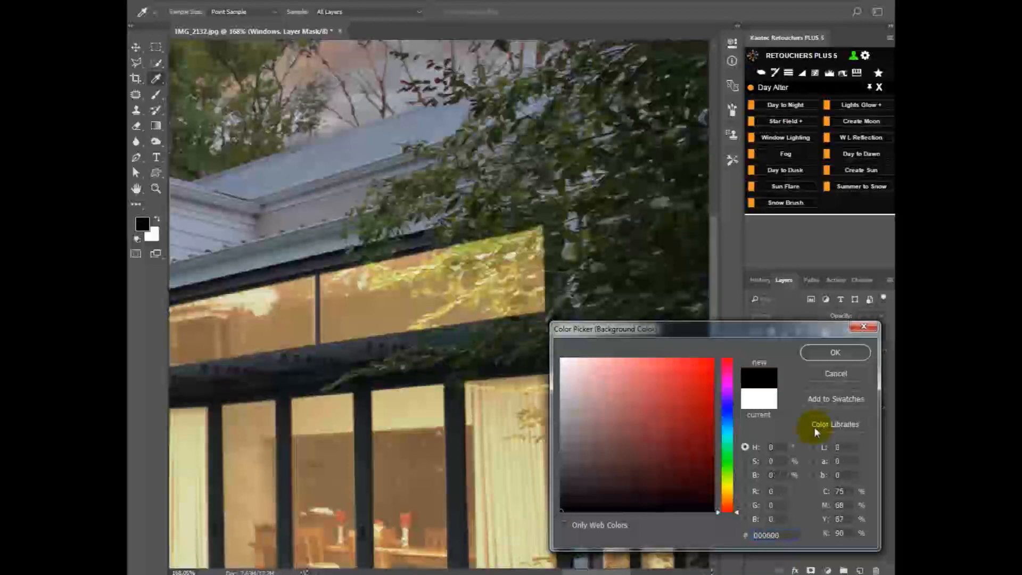
left_click(835, 353)
key("b")
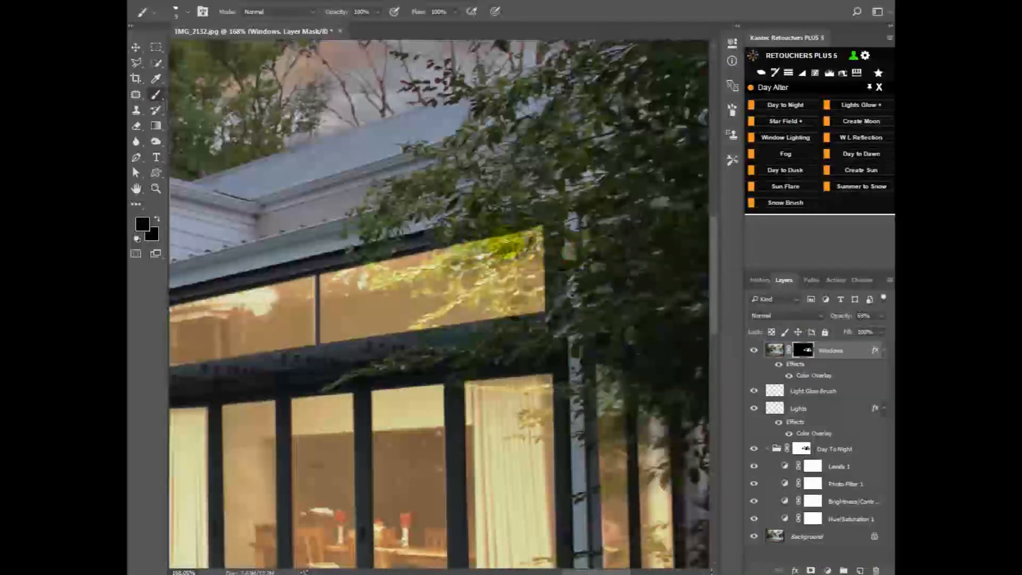
Paint black on the Windows layer mask over the leaves and branches crossing the upper window, reducing the brush size for finer foliage.
mouse_move(533, 234)
left_mouse_down()
mouse_move(447, 256)
mouse_move(420, 288)
mouse_move(442, 269)
mouse_move(376, 274)
mouse_move(534, 270)
mouse_move(477, 252)
left_mouse_up()
key("bracketleft")
key("bracketleft")
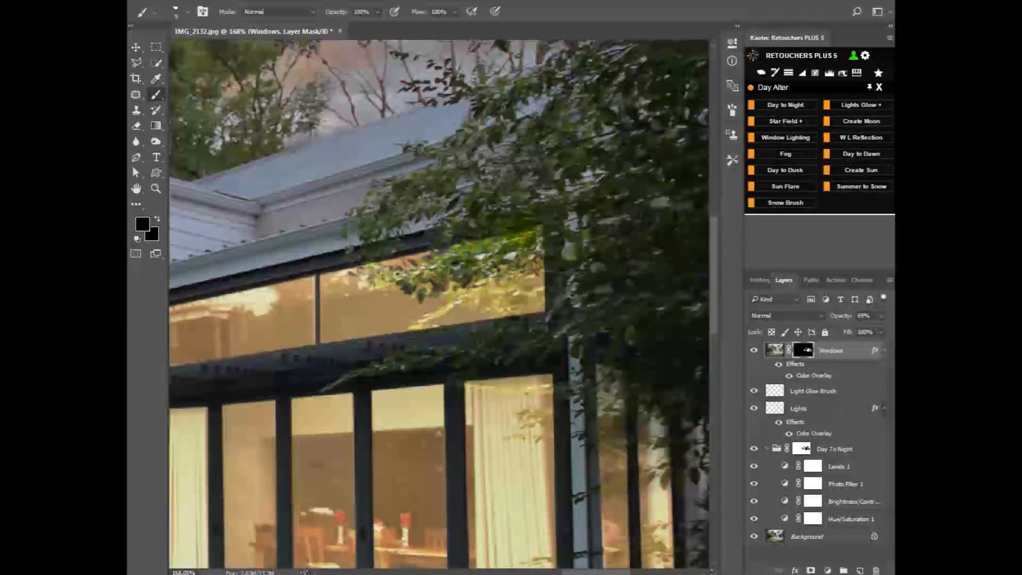
mouse_move(538, 275)
left_mouse_down()
mouse_move(511, 306)
mouse_move(461, 301)
left_mouse_up()
mouse_move(538, 280)
left_mouse_down()
mouse_move(472, 293)
mouse_move(471, 306)
mouse_move(429, 319)
left_mouse_up()
key("bracketleft")
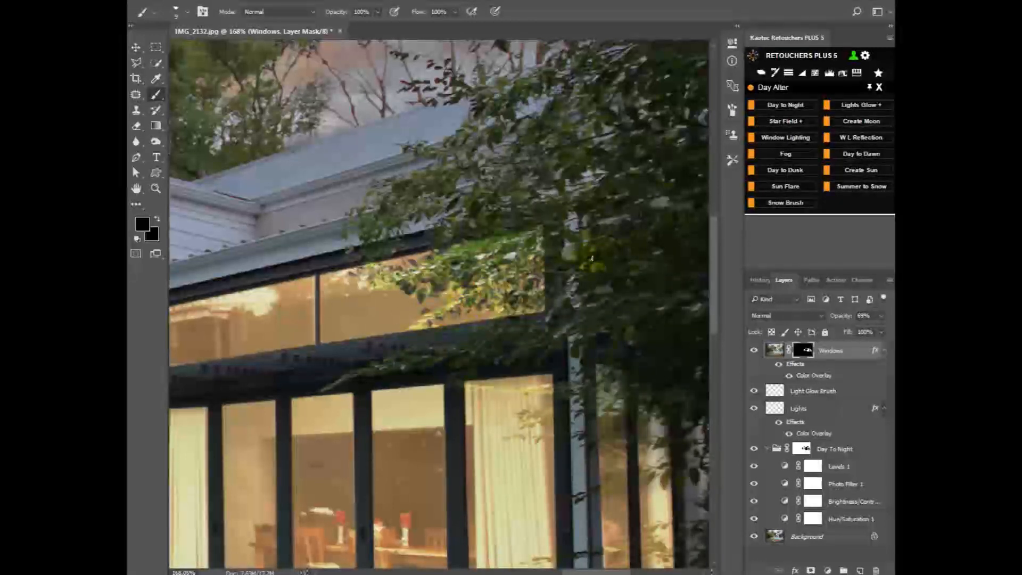
left_click_drag(403, 279, 379, 287)
Paint black with an enlarged version of the preset brush on the Windows mask over the leaves crossing the two end windows.
left_click_drag(654, 293, 473, 276)
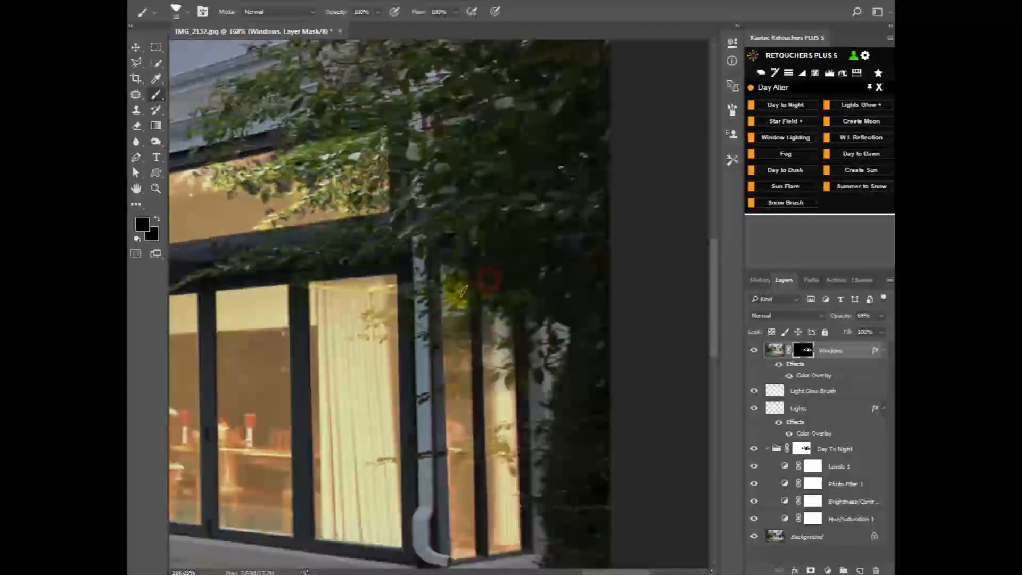
mouse_move(492, 334)
left_mouse_down()
mouse_move(513, 365)
mouse_move(545, 365)
mouse_move(446, 382)
left_mouse_up()
left_click_drag(556, 454, 493, 452)
mouse_move(534, 463)
left_mouse_down()
mouse_move(461, 457)
mouse_move(549, 432)
left_mouse_up()
left_click(495, 346)
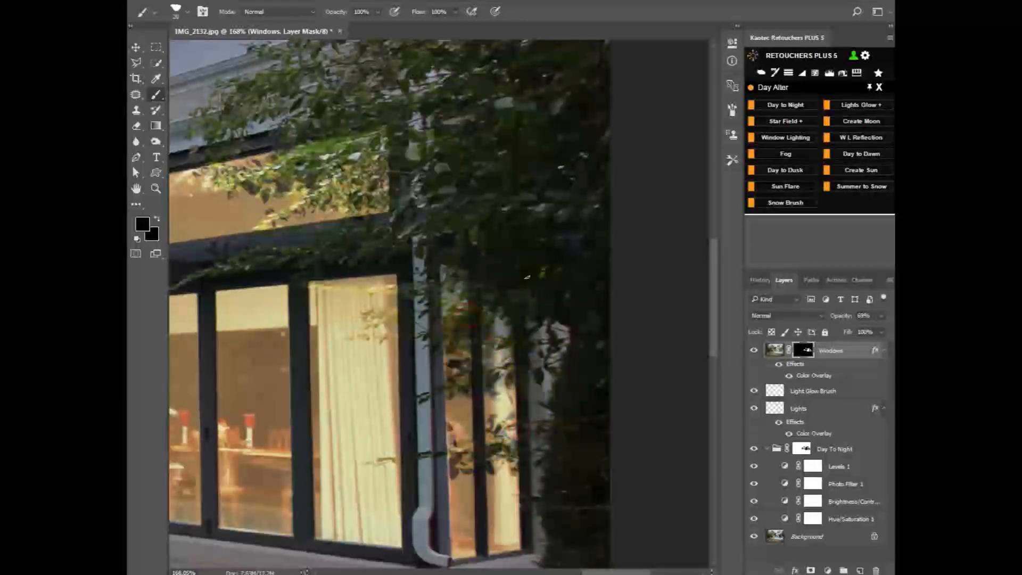
scroll(527, 276, "down", 3)
scroll(525, 280, "up", 4)
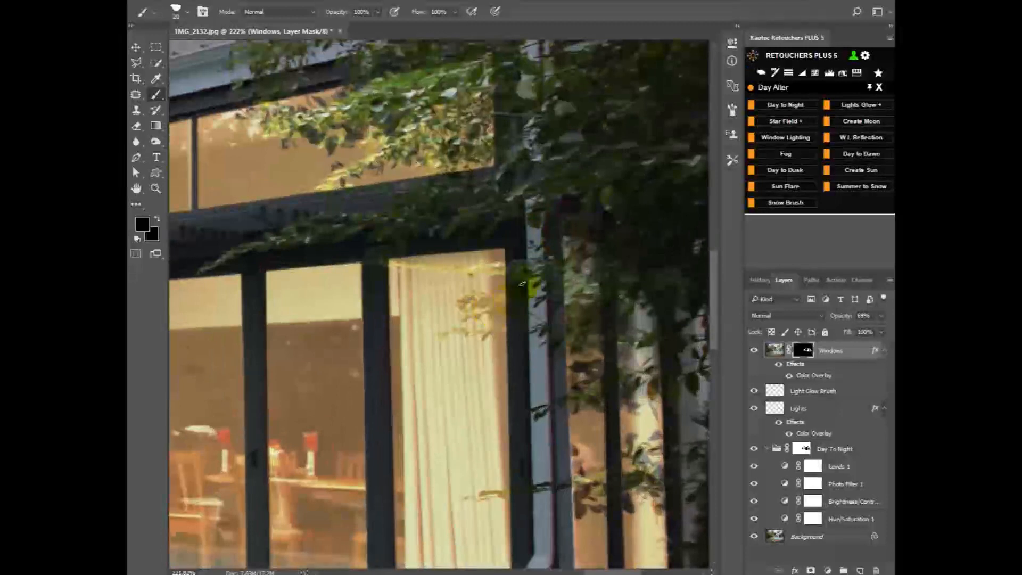
Paint black on the Windows layer mask over the leaves crossing the upper part of the curtained end window.
left_click(471, 305)
mouse_move(495, 301)
left_mouse_down()
mouse_move(447, 300)
mouse_move(494, 276)
mouse_move(424, 269)
left_mouse_up()
left_click_drag(490, 267, 536, 270)
Try masking the leaves with a 500 px soft brush on the Windows layer mask, undoing the oversized strokes.
right_click(438, 213)
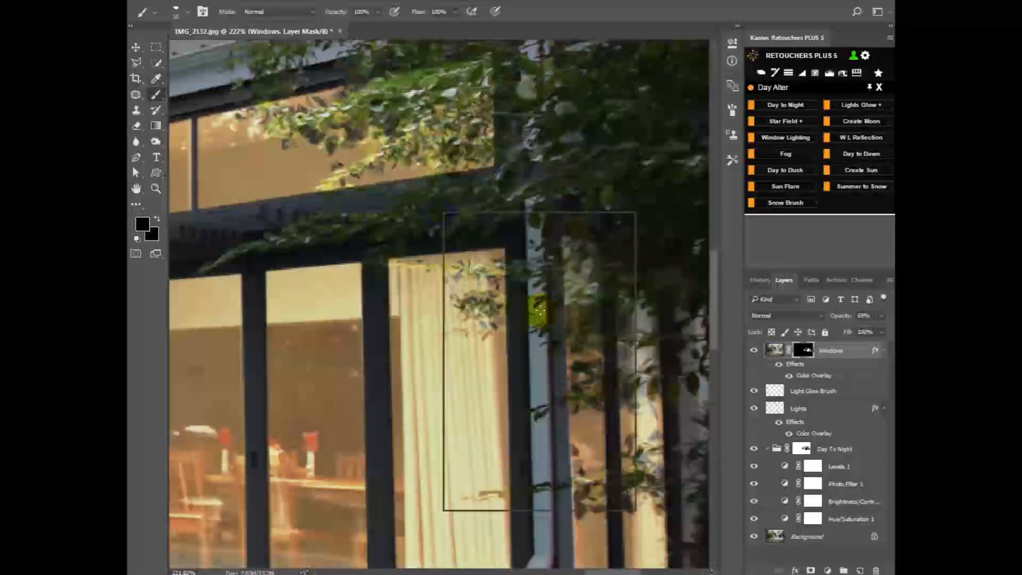
double_click(484, 321)
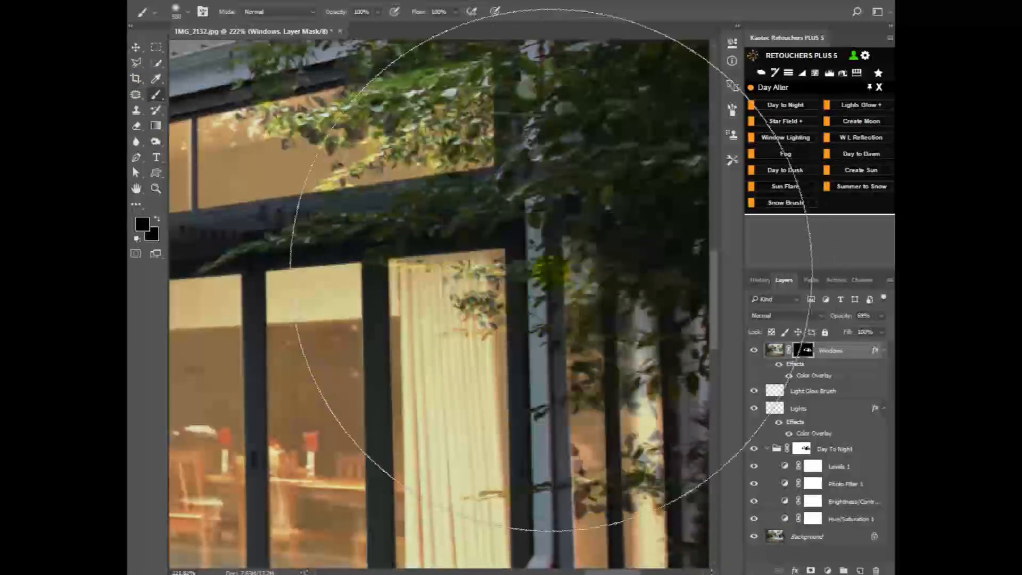
left_click(529, 268)
left_click_drag(302, 309, 189, 246)
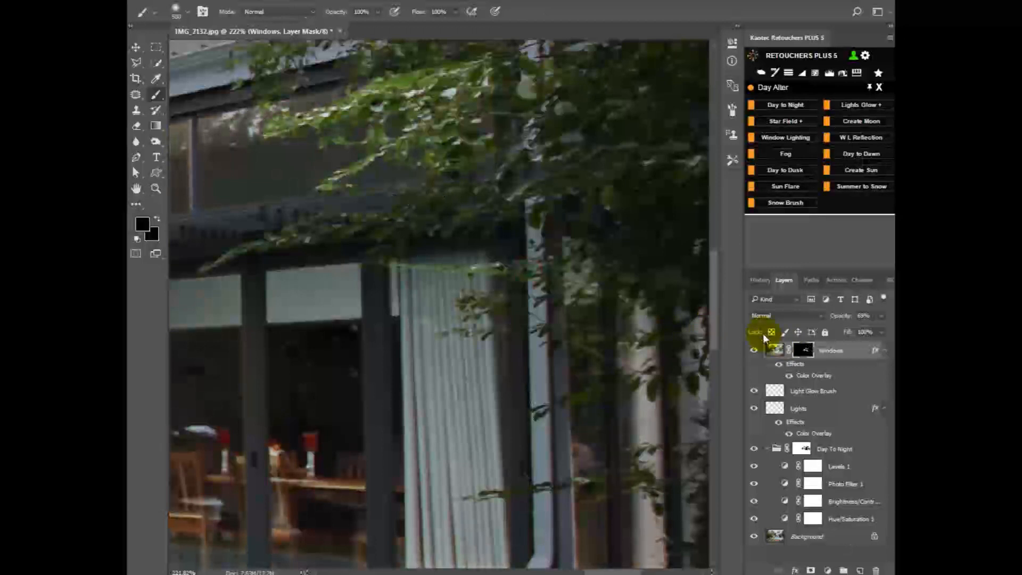
key("ctrl+z")
left_click_drag(558, 249, 528, 260)
key("ctrl+z")
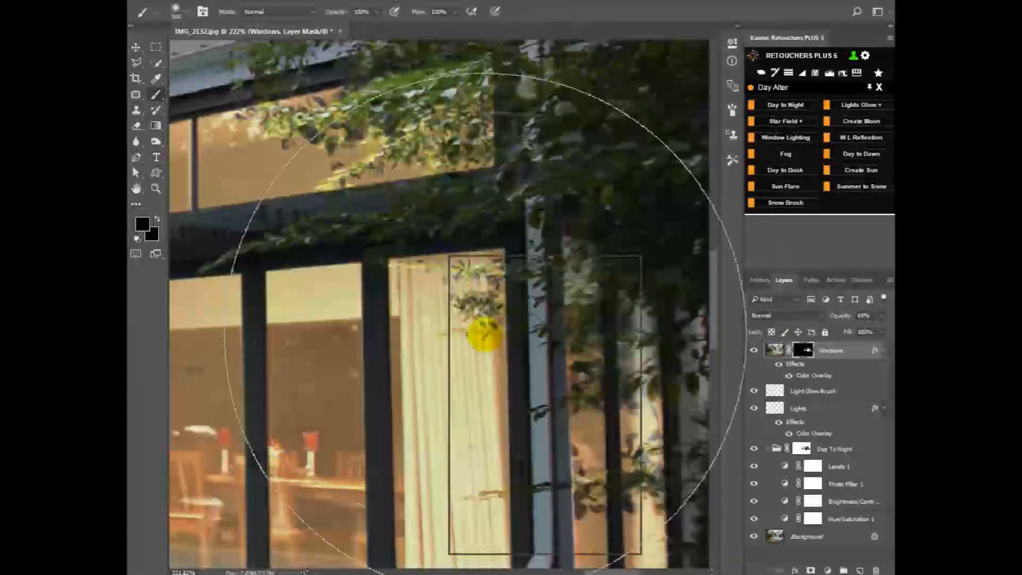
Choose the small 9 px brush preset and paint black on the Windows mask over the fine leaves along the curtained window's upper edge.
right_click(483, 335)
double_click(582, 379)
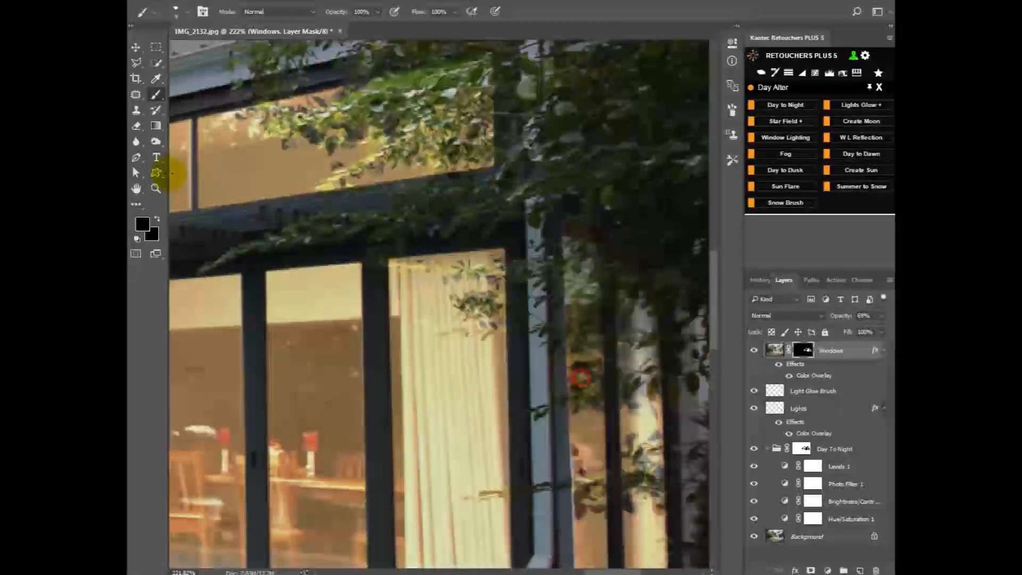
mouse_move(499, 302)
left_mouse_down()
mouse_move(459, 273)
mouse_move(505, 268)
left_mouse_up()
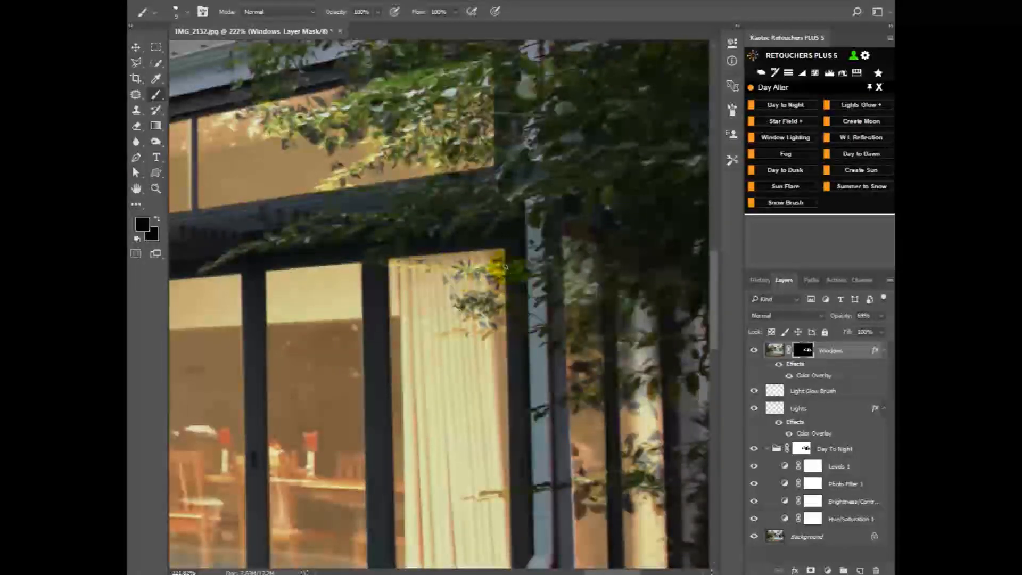
left_click(137, 258)
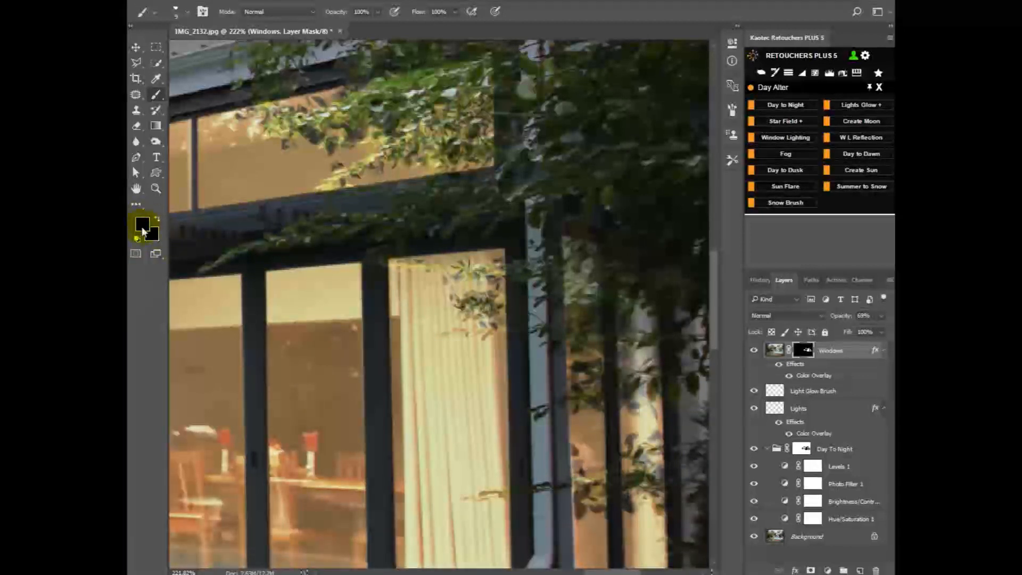
mouse_move(305, 262)
left_mouse_down()
mouse_move(345, 277)
mouse_move(489, 269)
mouse_move(454, 261)
mouse_move(503, 266)
left_mouse_up()
left_click(492, 272)
Paint black with a slightly larger brush on the Windows mask over the foliage crossing the corner windows and the upper window.
left_click_drag(615, 288, 437, 245)
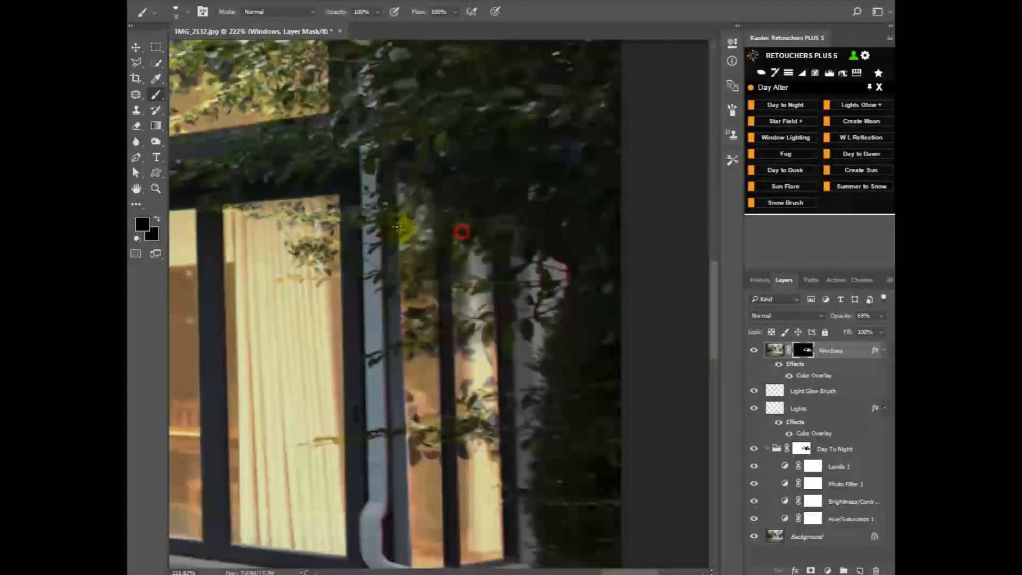
left_click_drag(536, 347, 483, 374)
left_click_drag(513, 401, 434, 422)
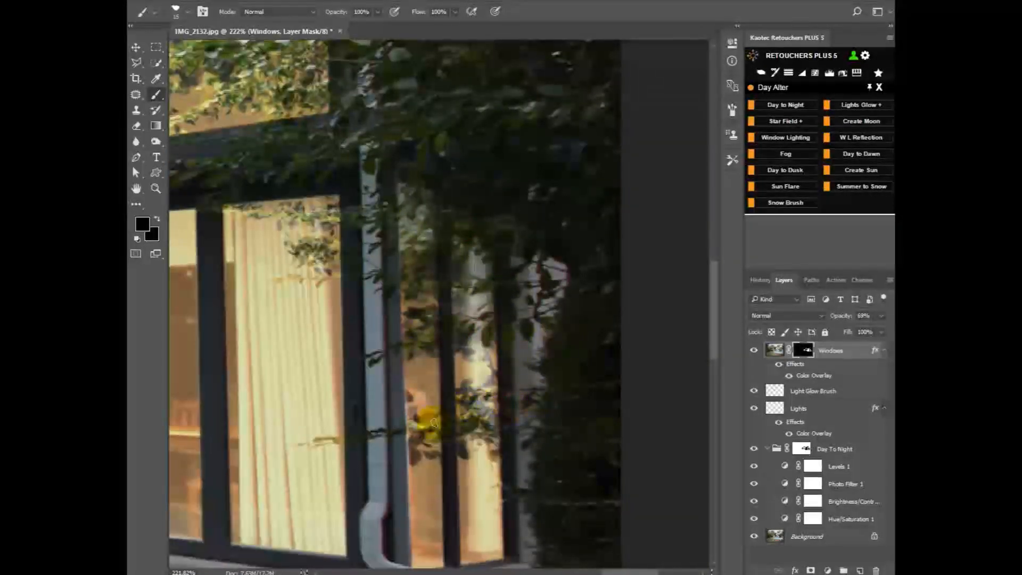
scroll(541, 287, "down", 4)
mouse_move(417, 176)
left_mouse_down()
mouse_move(438, 209)
mouse_move(452, 201)
left_mouse_up()
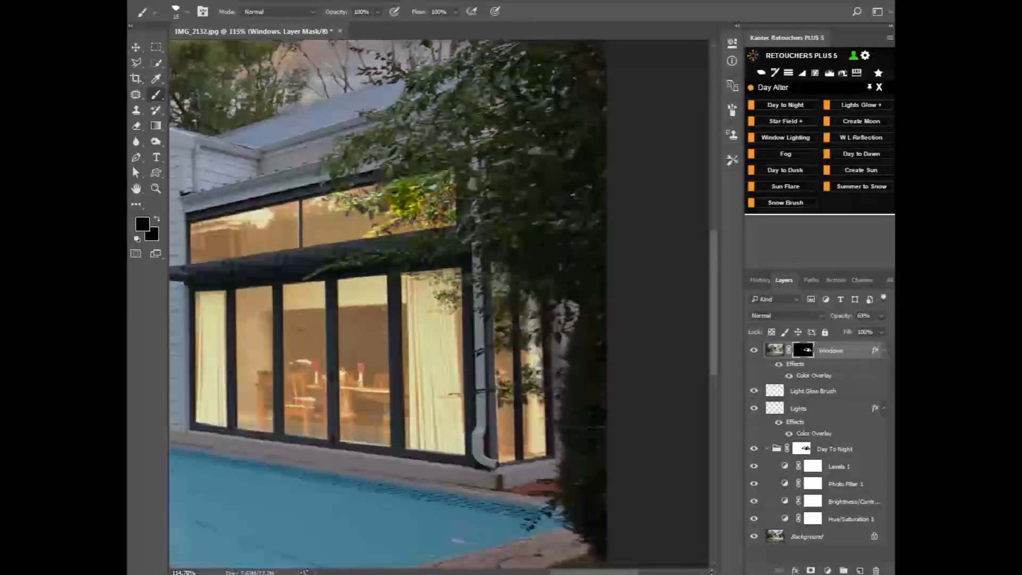
Paint white with a 70 px soft brush on the Day To Night group mask over the tree foliage beside the upper window.
left_click(824, 453)
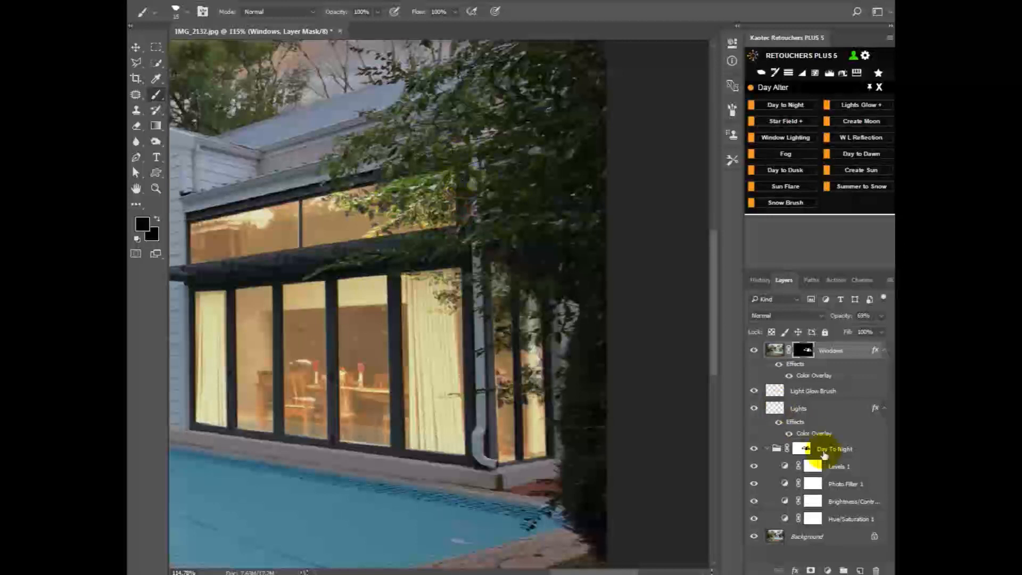
left_click(804, 448)
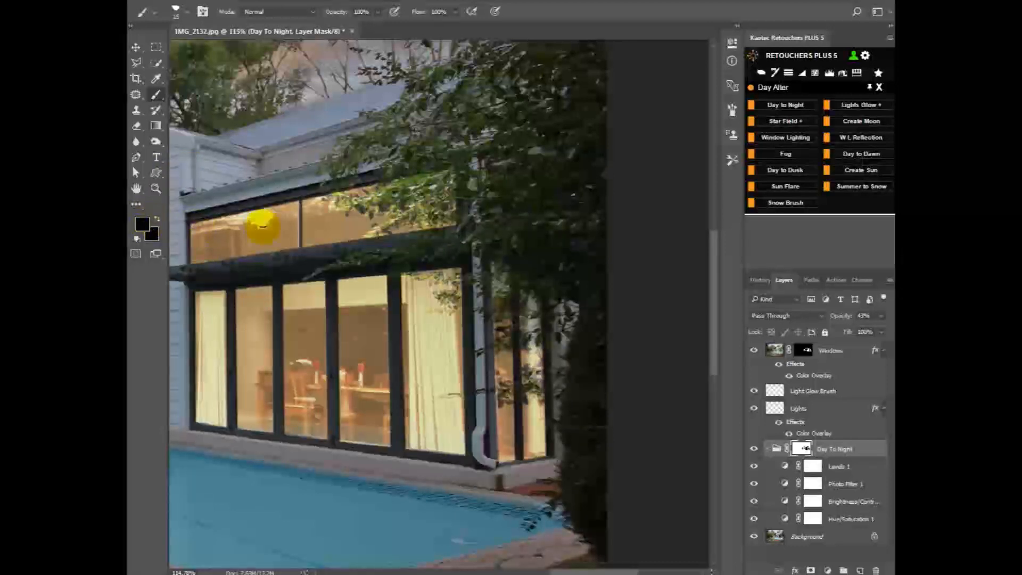
right_click(411, 215)
double_click(460, 324)
key("d")
key("bracketleft")
key("bracketleft")
key("bracketleft")
key("bracketleft")
key("bracketleft")
key("bracketleft")
key("bracketleft")
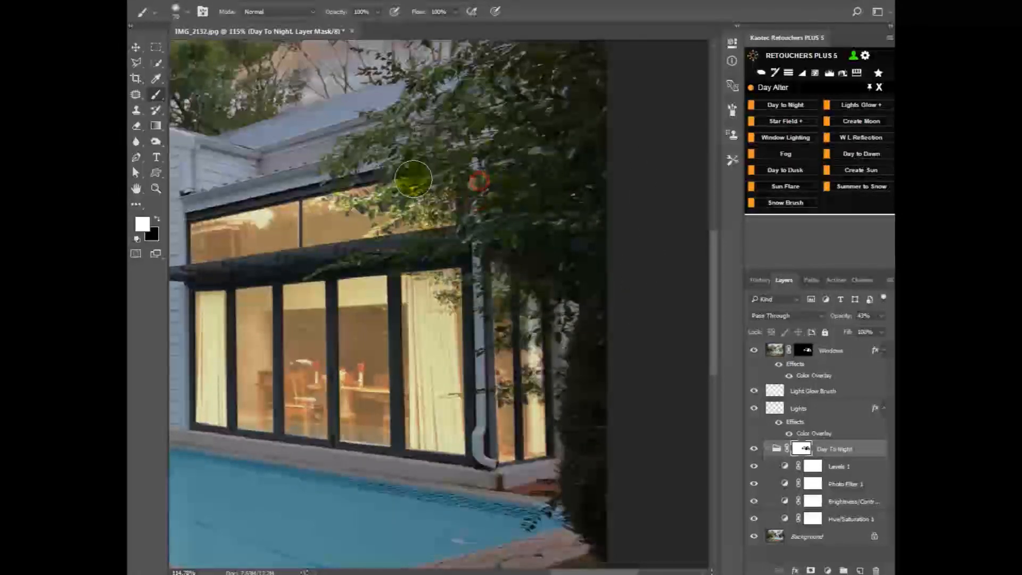
left_click(464, 182)
scroll(536, 148, "down", 5)
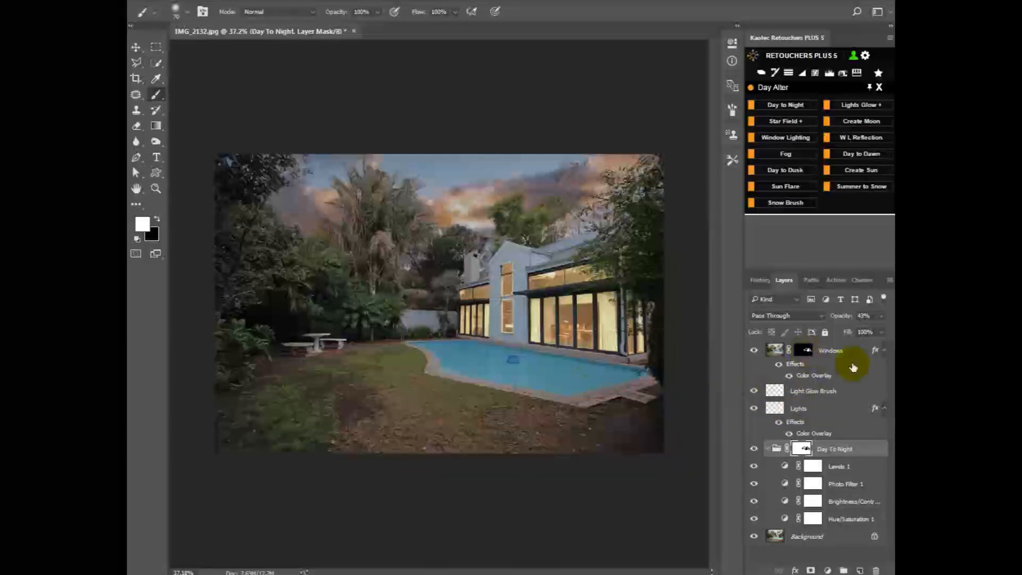
Select the Windows layer and toggle its visibility to compare the house with and without the window lighting.
left_click(839, 349)
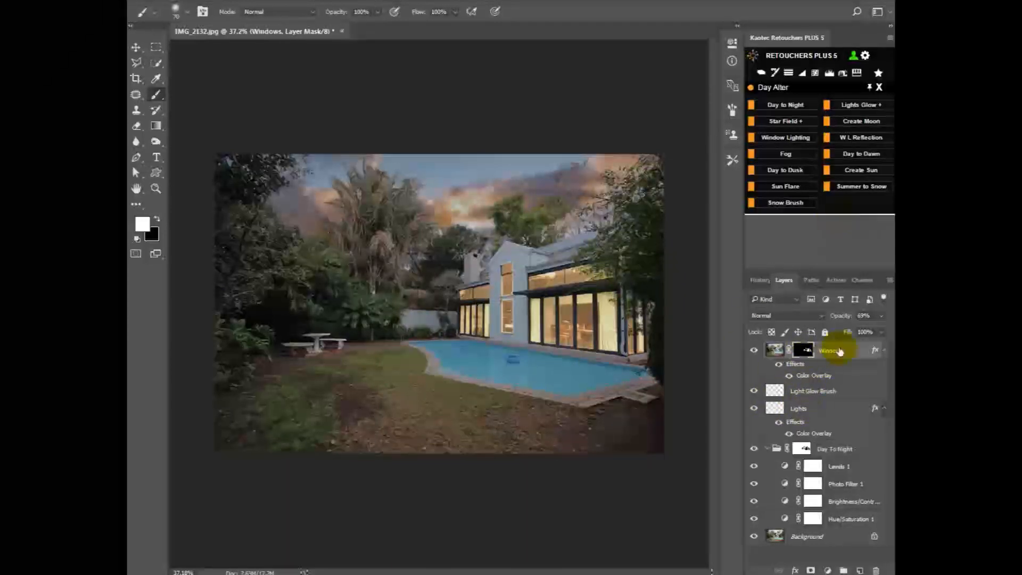
left_click(754, 351)
left_click(754, 351)
left_click(753, 350)
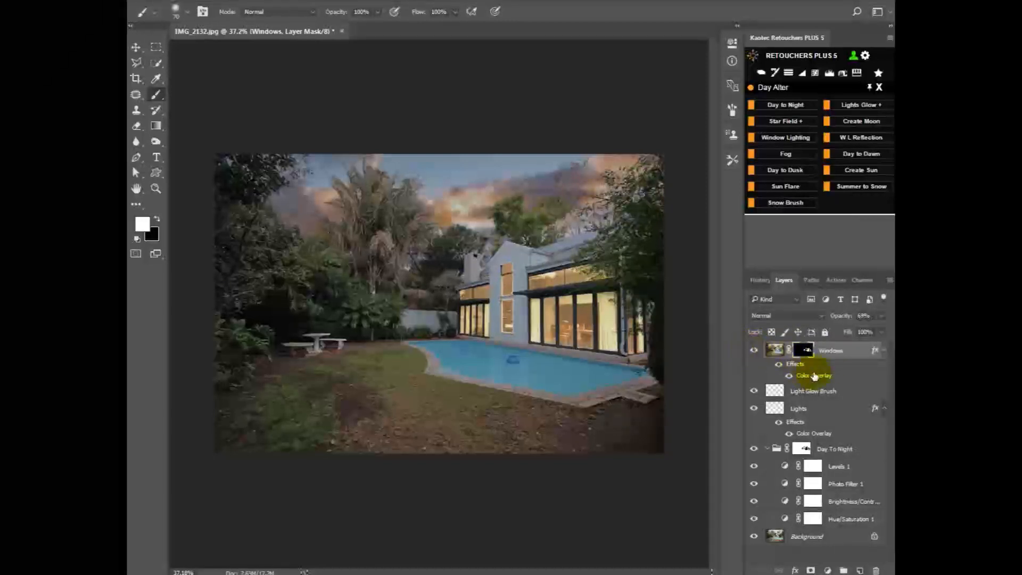
Try an Outer Glow in Screen mode on the Windows layer, enlarging the glow and raising its opacity to 49%.
scroll(625, 314, "up", 10)
scroll(544, 303, "down", 3)
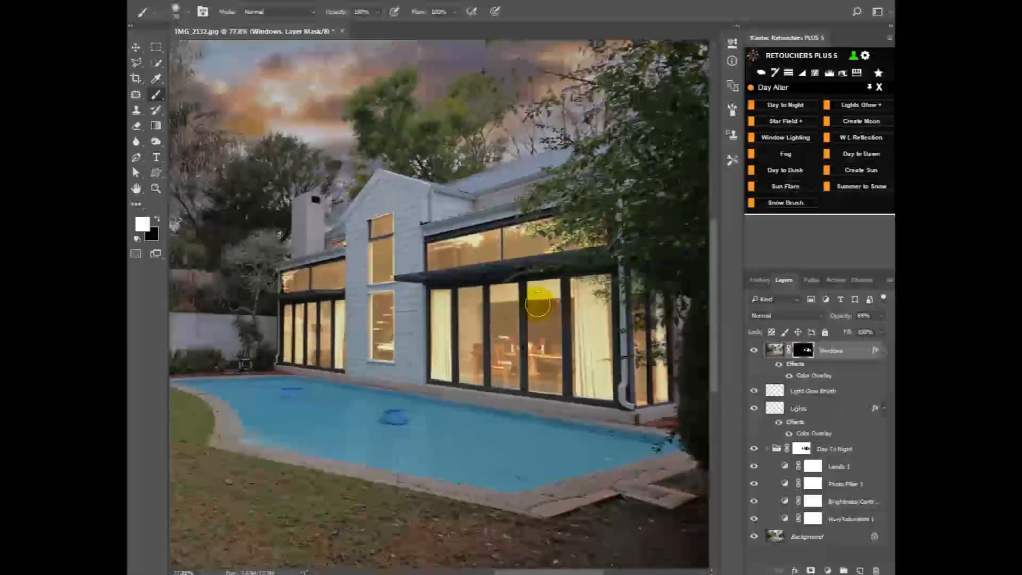
double_click(861, 351)
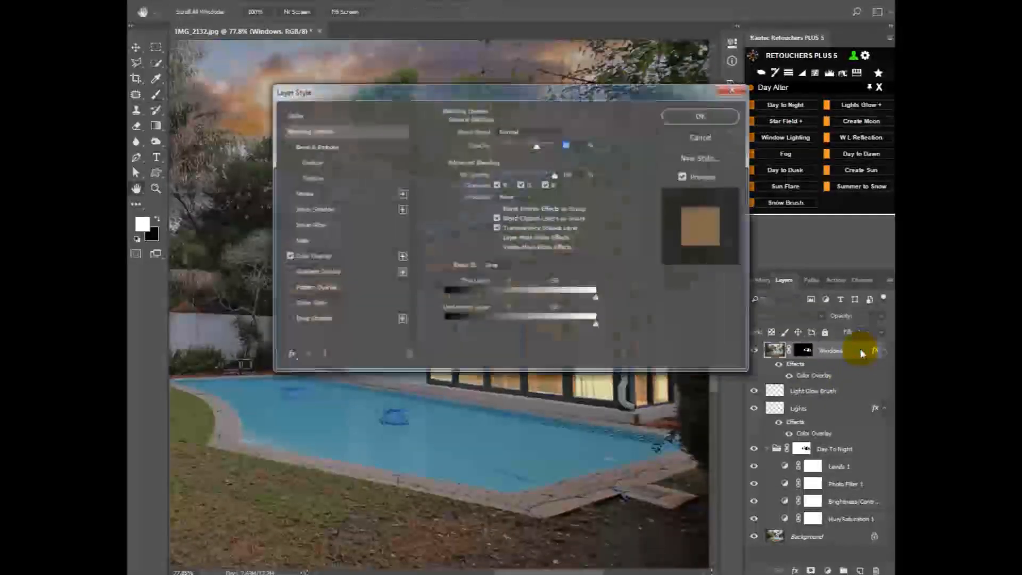
left_click_drag(507, 91, 800, 205)
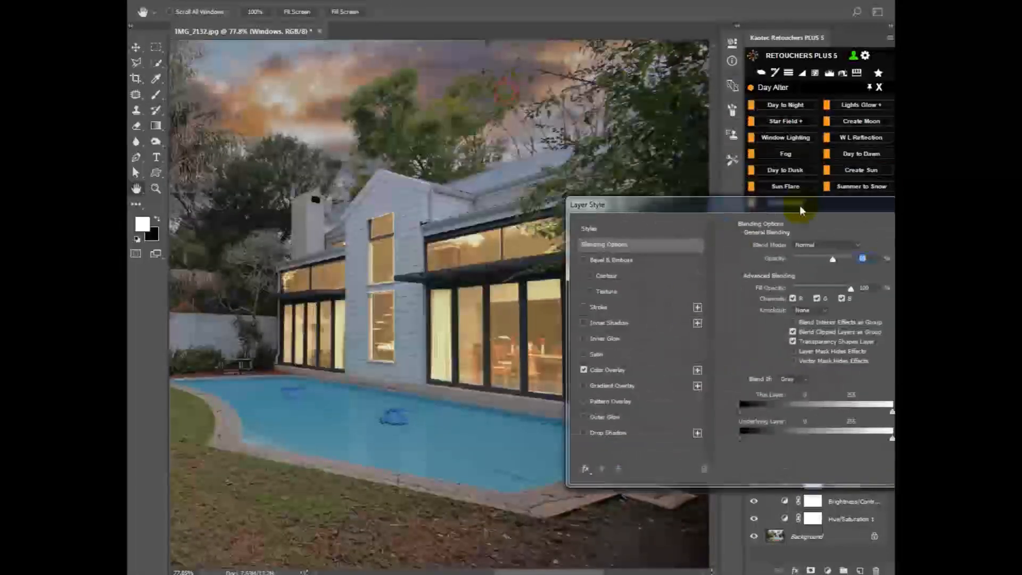
left_click(581, 417)
left_click(638, 415)
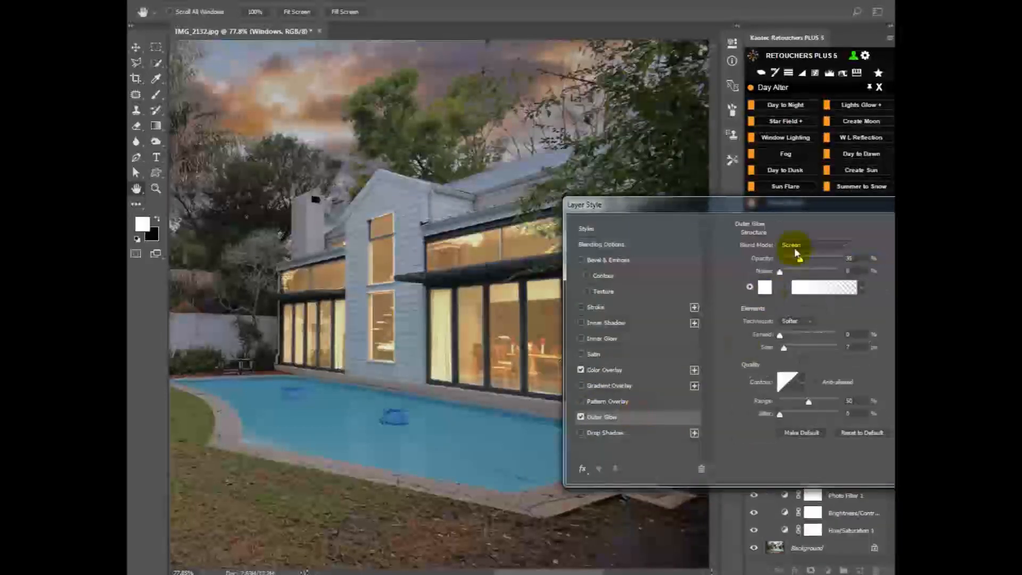
left_click_drag(776, 204, 743, 215)
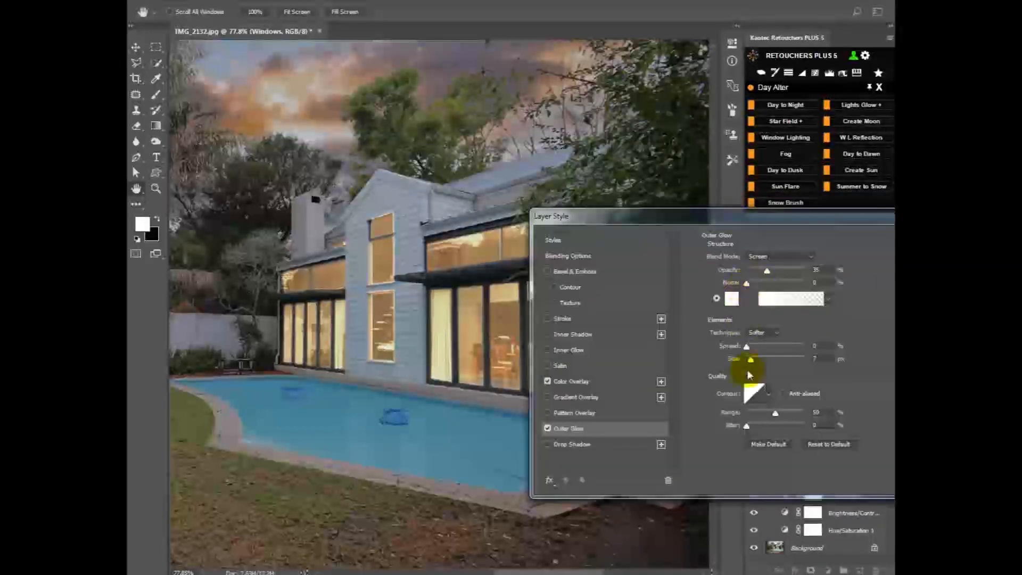
left_click_drag(752, 362, 753, 361)
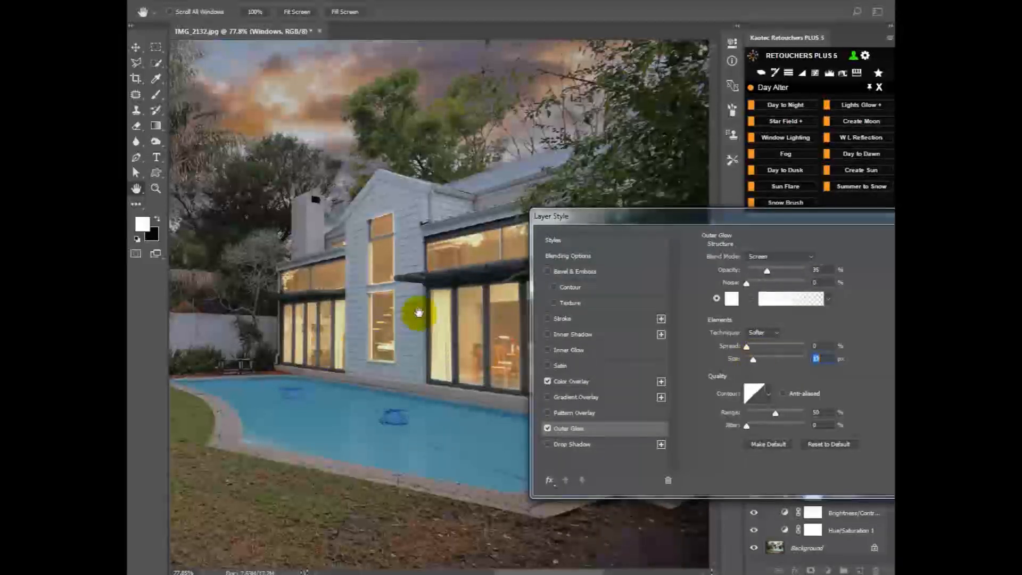
mouse_move(767, 270)
left_mouse_down()
mouse_move(799, 272)
mouse_move(772, 270)
left_mouse_up()
Try a pale yellow glow colour (ffeab1) with a stronger, larger glow, and cancel the layer style changes.
left_click(732, 298)
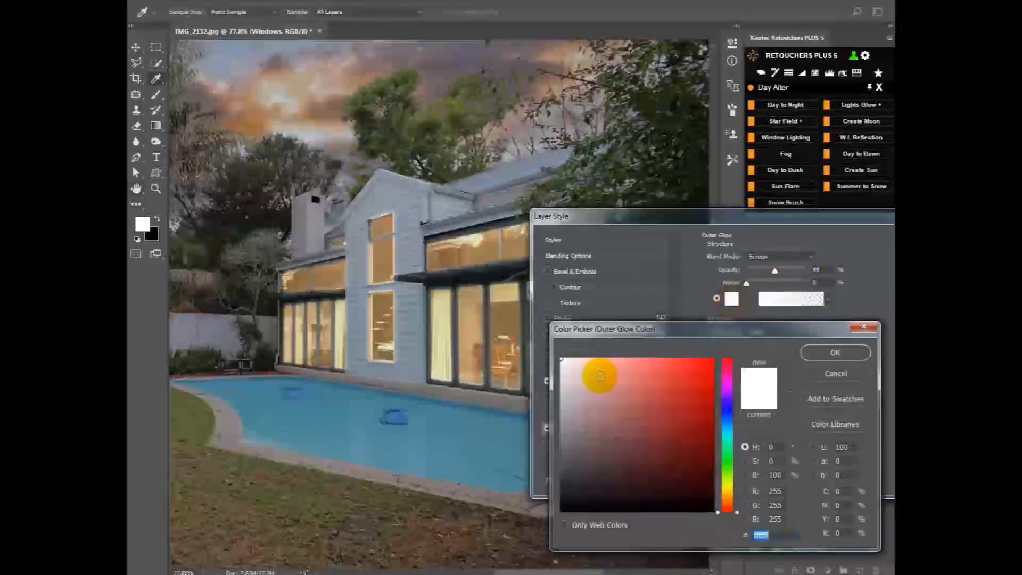
left_click_drag(731, 499, 730, 493)
left_click(590, 379)
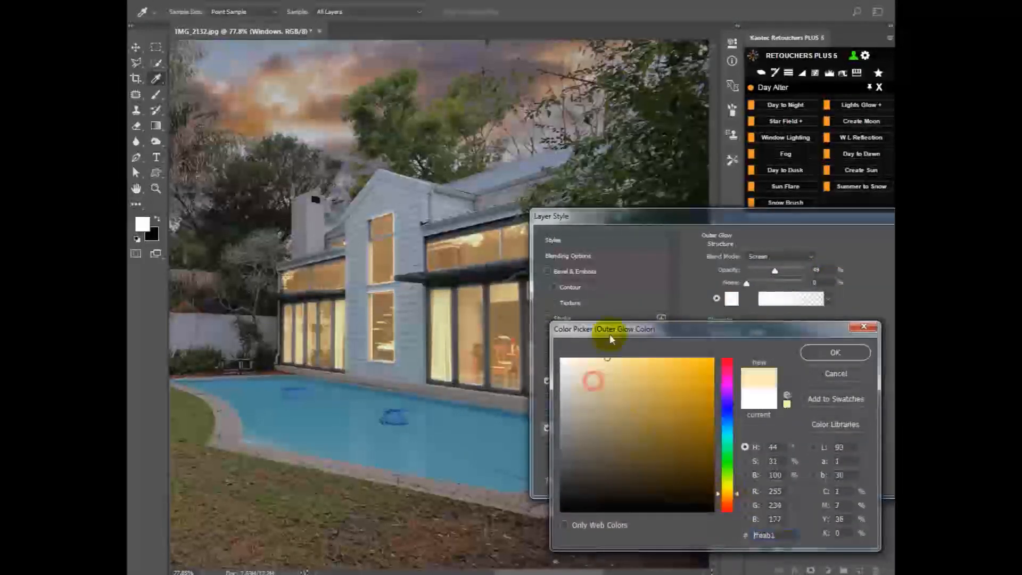
left_click(835, 352)
mouse_move(775, 273)
left_mouse_down()
mouse_move(793, 270)
mouse_move(781, 270)
left_mouse_up()
mouse_move(753, 361)
left_mouse_down()
mouse_move(747, 355)
mouse_move(765, 360)
mouse_move(755, 367)
left_mouse_up()
left_click_drag(703, 217, 431, 277)
left_click(665, 325)
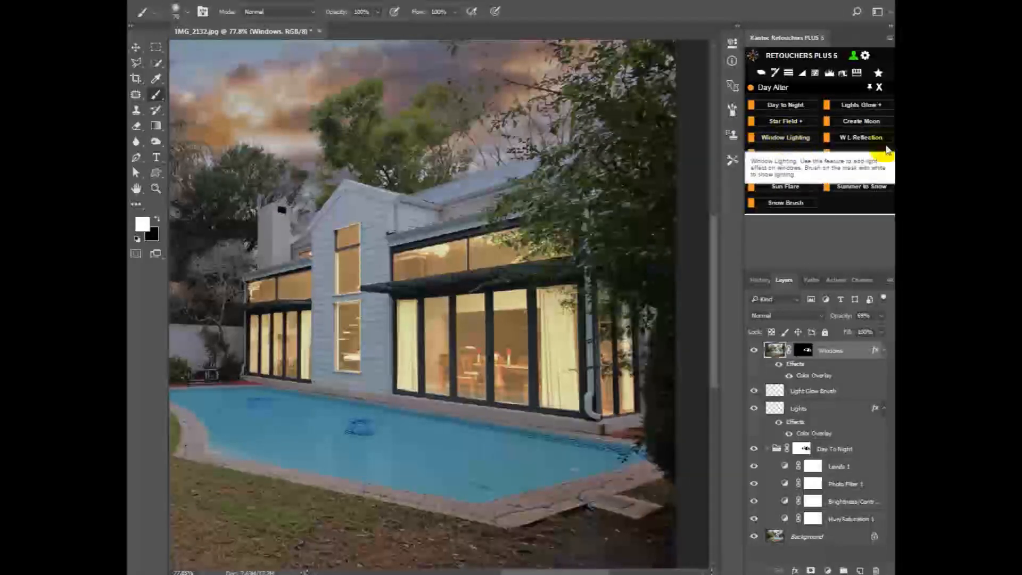
Create a window light reflection with W L Reflection and flip it vertically onto the pool, squashed to about 23% height.
left_click(852, 139)
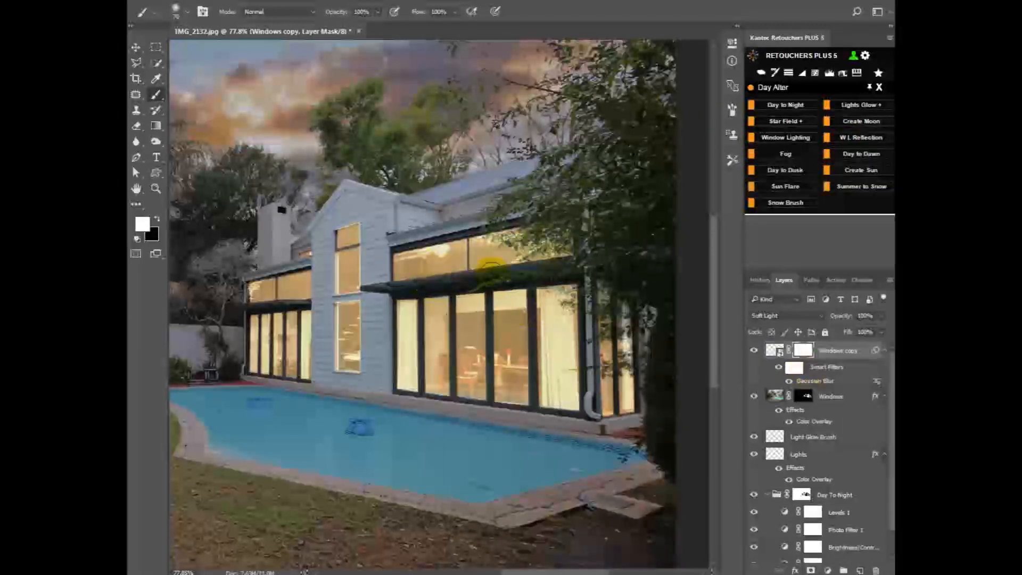
left_click(137, 48)
key("ctrl+0")
left_click_drag(574, 248, 554, 358)
scroll(551, 378, "up", 3)
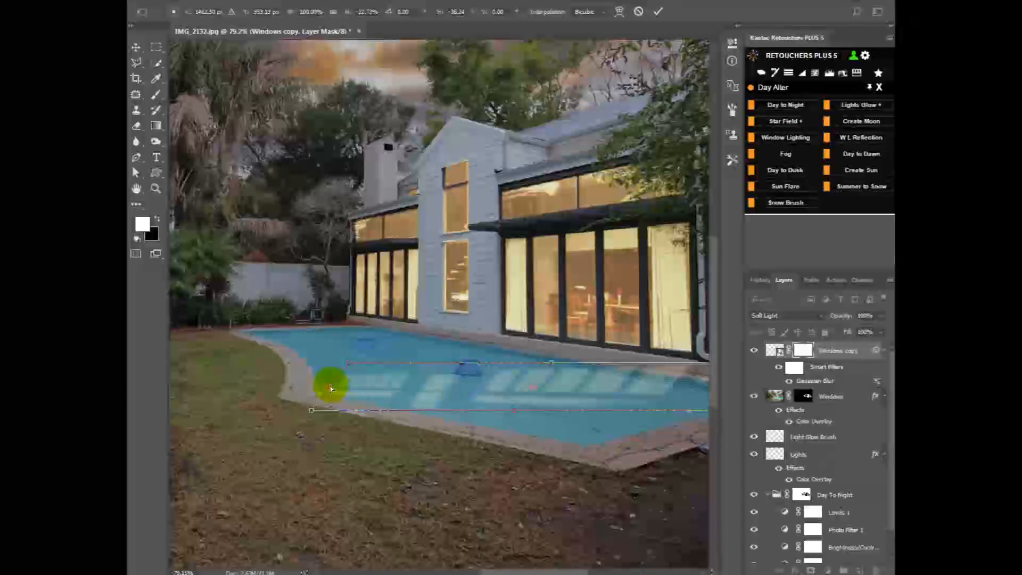
Skew and reposition the reflection so it follows the pool edge below the windows, rotated about 7.5°.
left_click_drag(334, 390, 425, 371)
left_click_drag(514, 389, 440, 374)
key("space")
left_click_drag(578, 370, 491, 390)
left_click_drag(613, 403, 606, 407)
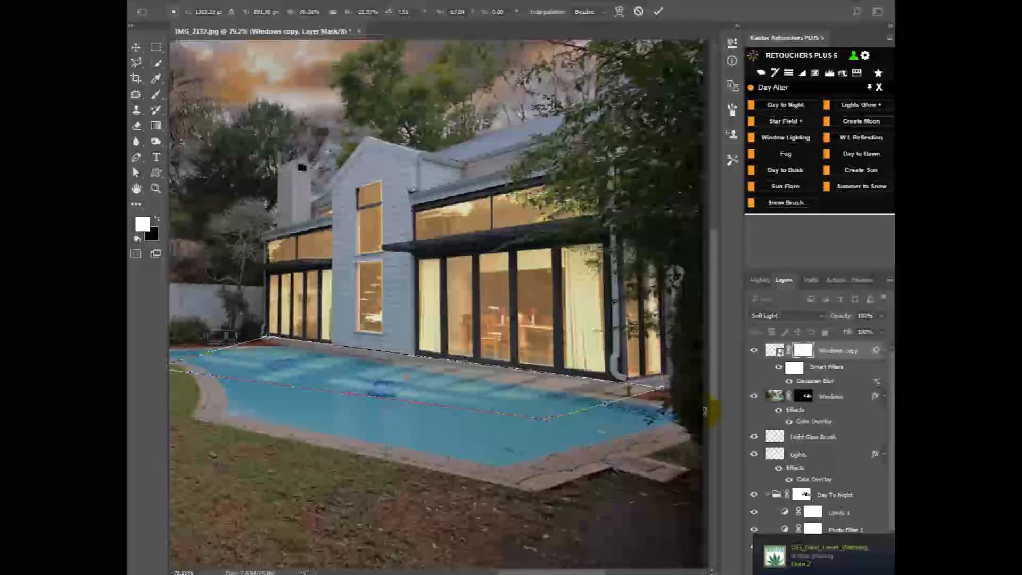
Stretch the reflection towards the tree end of the pool and steepen its slant to about 10.6°.
key("space")
left_click_drag(515, 385, 665, 412)
left_click_drag(365, 378, 300, 379)
key("space")
left_click_drag(508, 372, 319, 341)
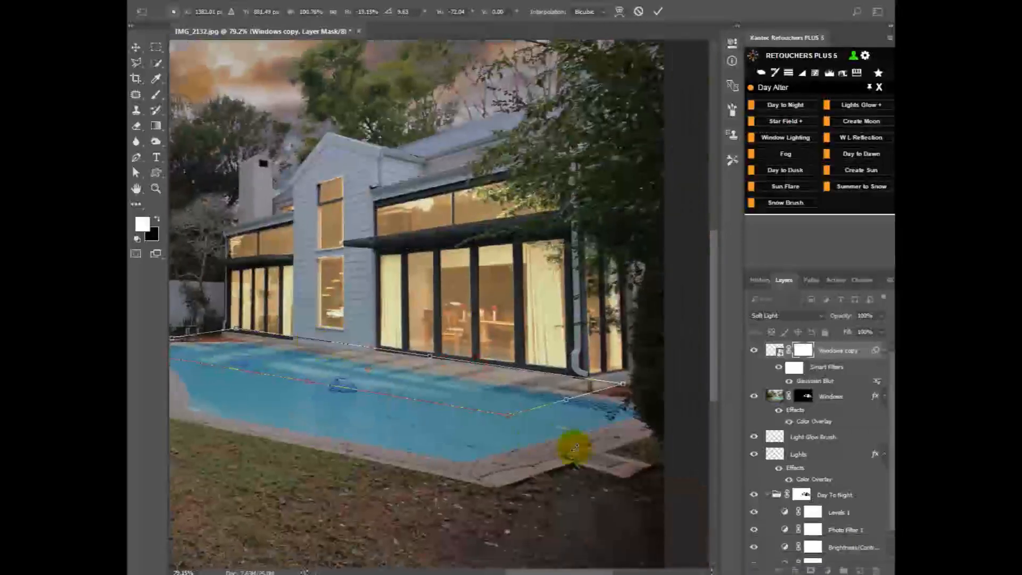
left_click_drag(508, 420, 509, 424)
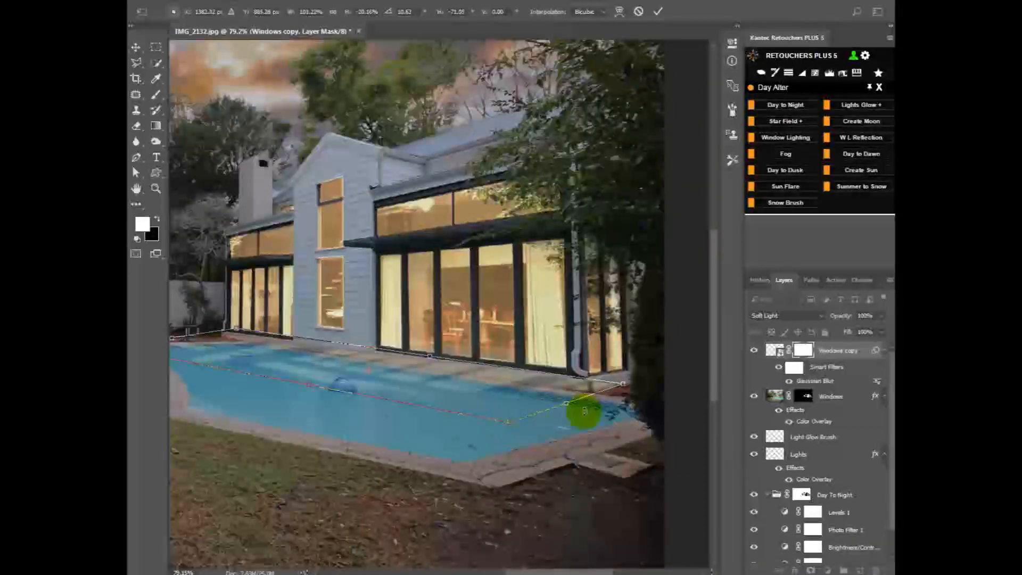
left_click_drag(568, 409, 598, 411)
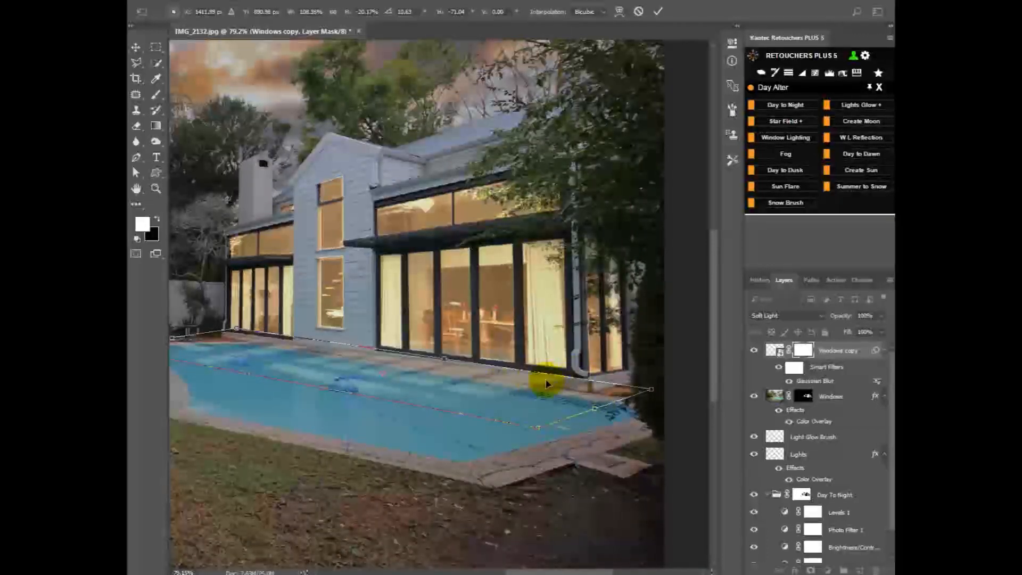
Align the reflection's far end with the pool, widen it to about 108%, apply the transform and nudge it slightly sideways.
left_click_drag(421, 337, 575, 346)
left_click_drag(335, 349, 358, 358)
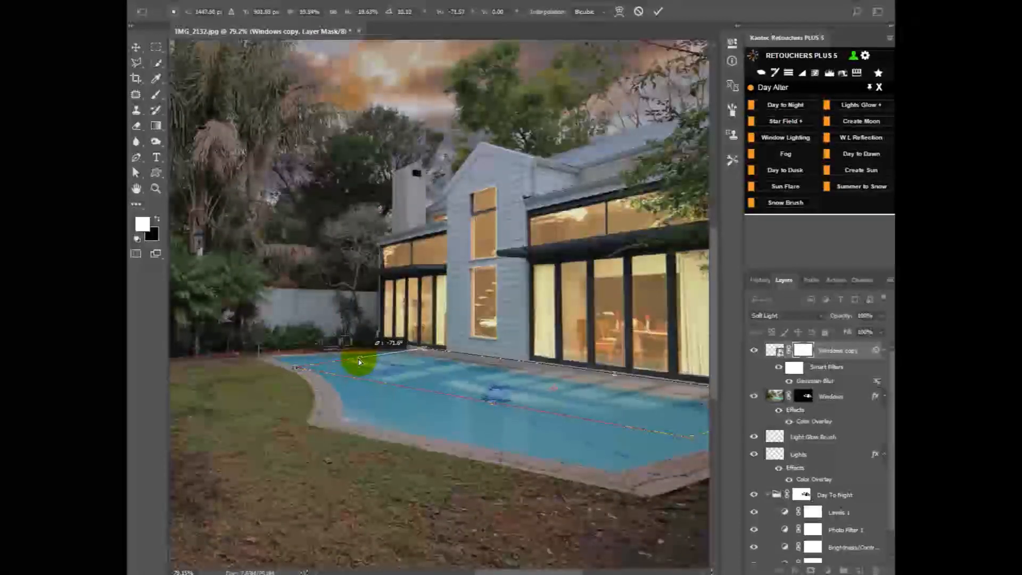
left_click_drag(296, 371, 300, 358)
left_click_drag(542, 372, 412, 372)
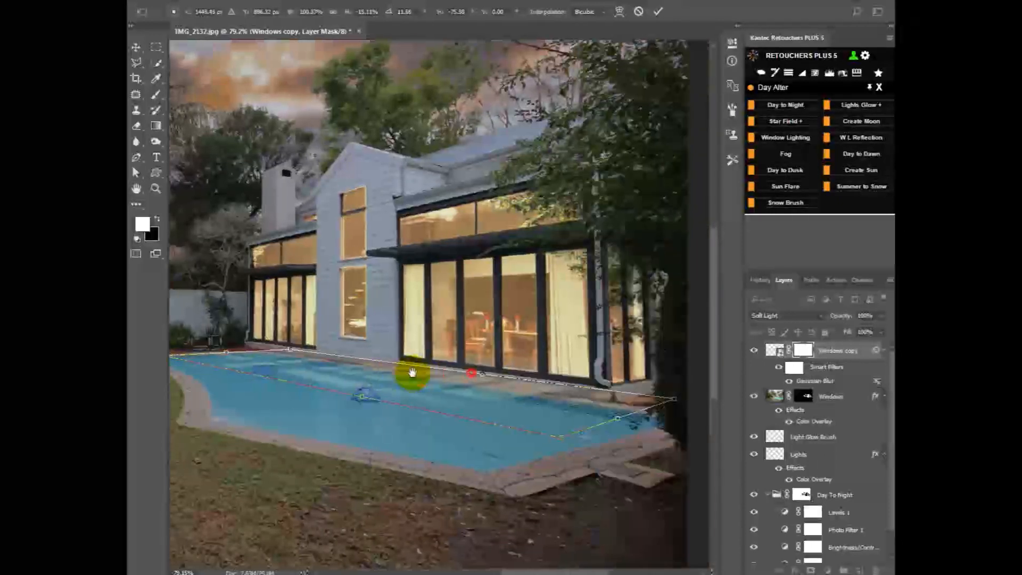
left_click_drag(618, 426, 642, 428)
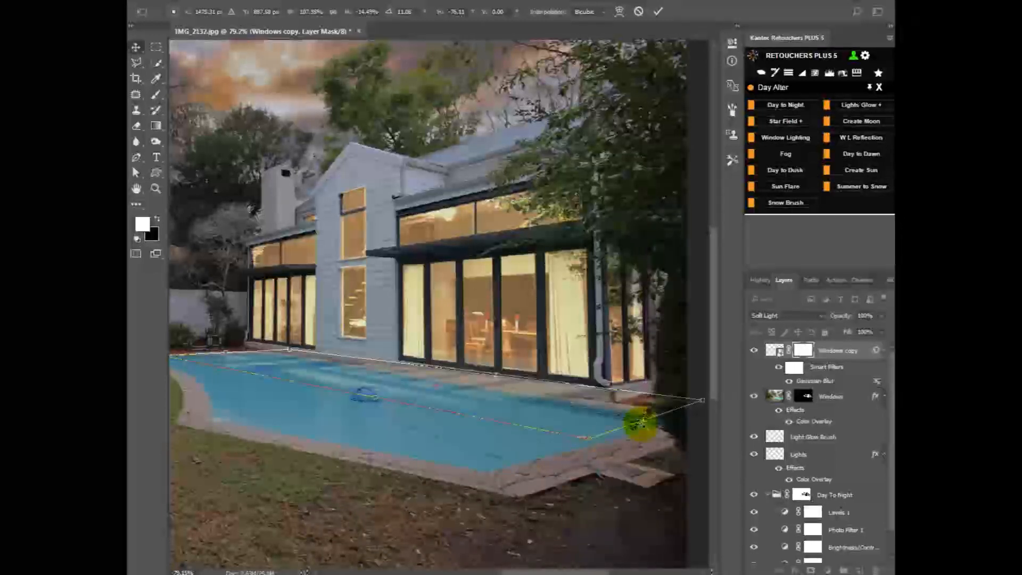
key("Return")
mouse_move(490, 384)
left_mouse_down()
mouse_move(485, 395)
mouse_move(481, 385)
left_mouse_up()
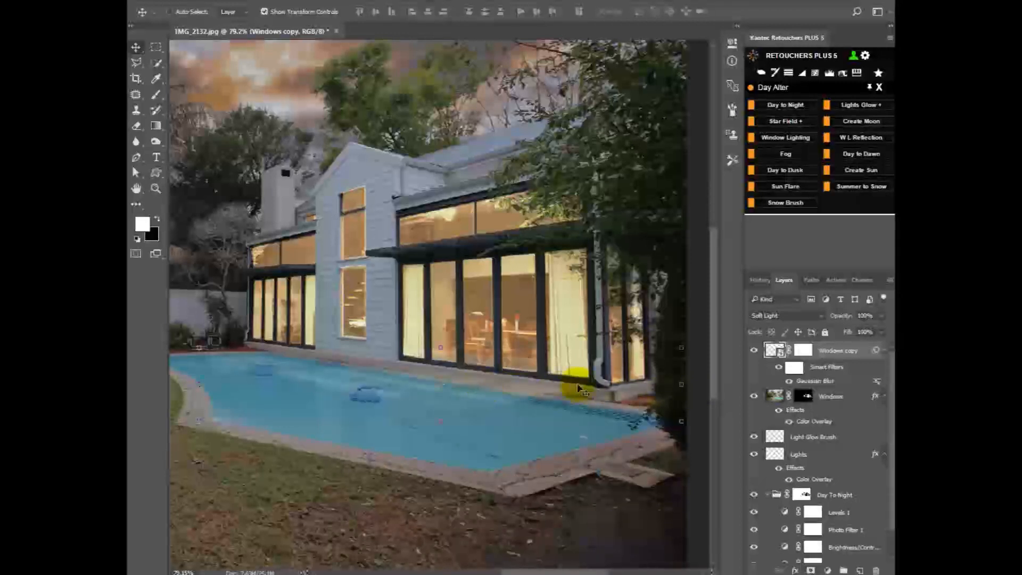
Set the window reflection's Gaussian Blur radius to 4.0 pixels and fine-tune the reflection's transform over the pool.
double_click(815, 382)
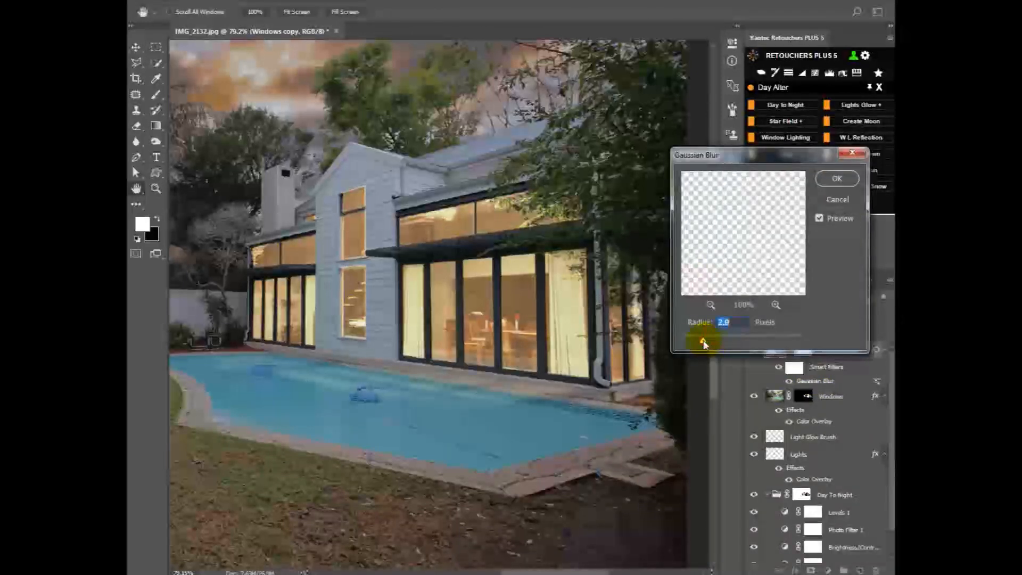
left_click_drag(699, 341, 700, 341)
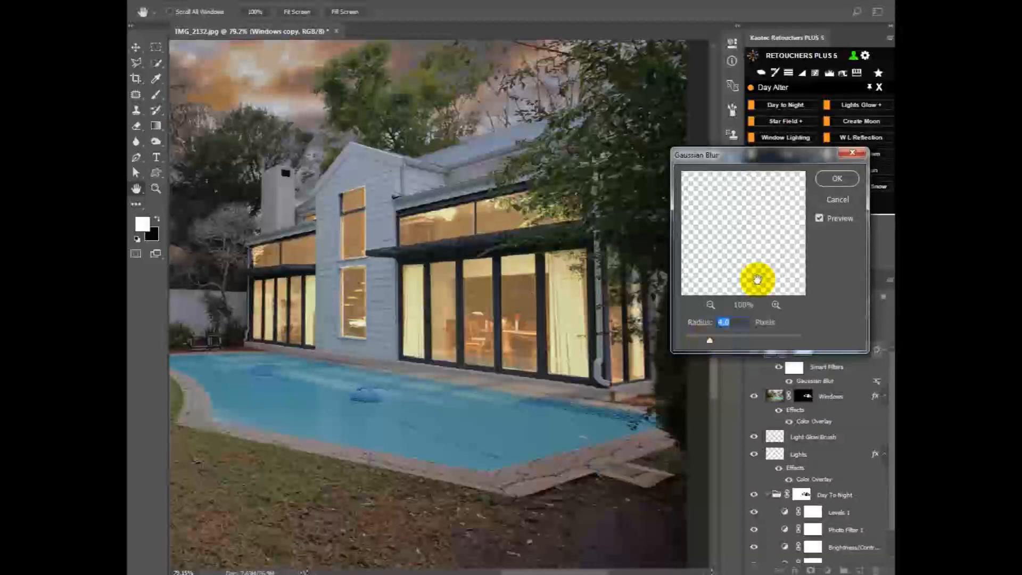
left_click(832, 181)
key("ctrl+t")
mouse_move(206, 369)
left_mouse_down()
mouse_move(199, 388)
mouse_move(207, 368)
left_mouse_up()
key("Return")
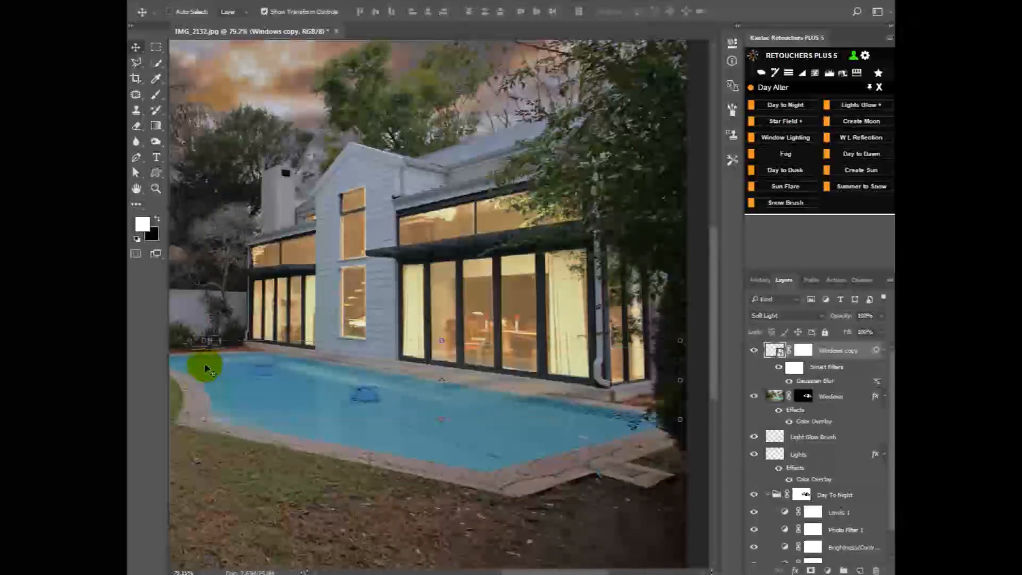
Examine the night scene as a whole, checking the windows, pool reflection, foliage and garden and the Day To Night group.
scroll(475, 405, "down", 8)
scroll(544, 403, "up", 1)
scroll(623, 387, "up", 3)
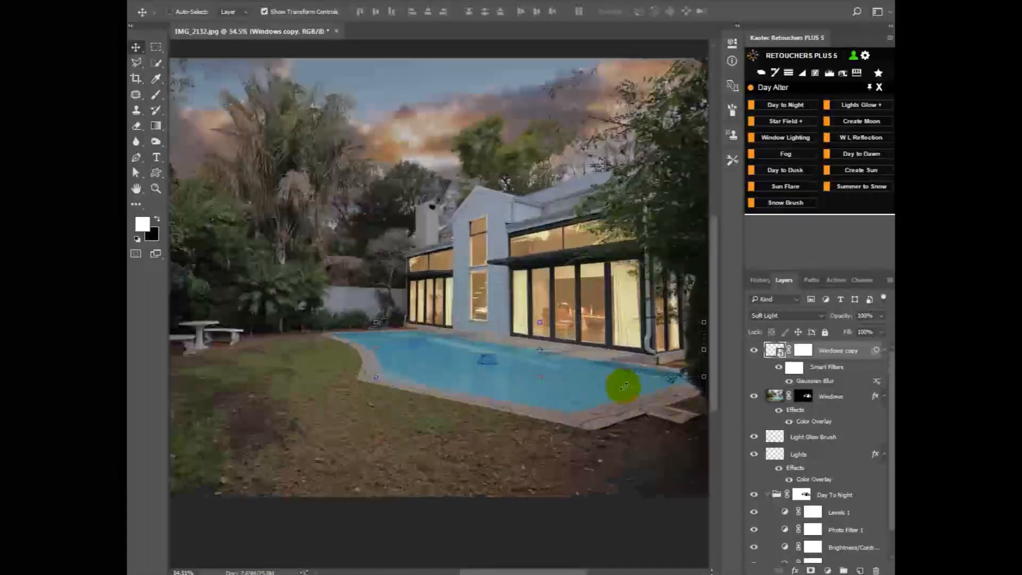
left_click(803, 495)
scroll(512, 376, "down", 2)
scroll(566, 401, "up", 1)
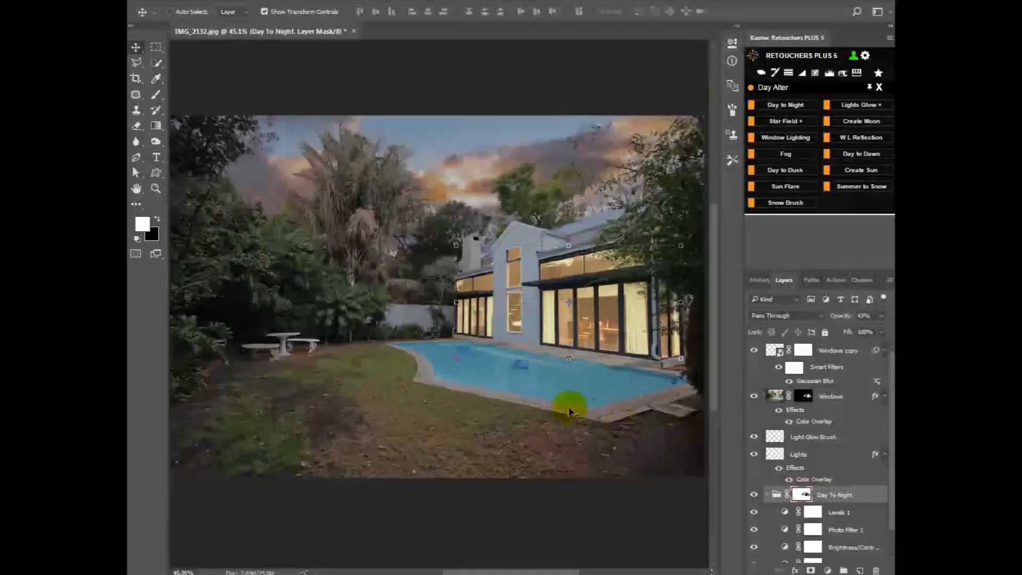
scroll(852, 458, "down", 1)
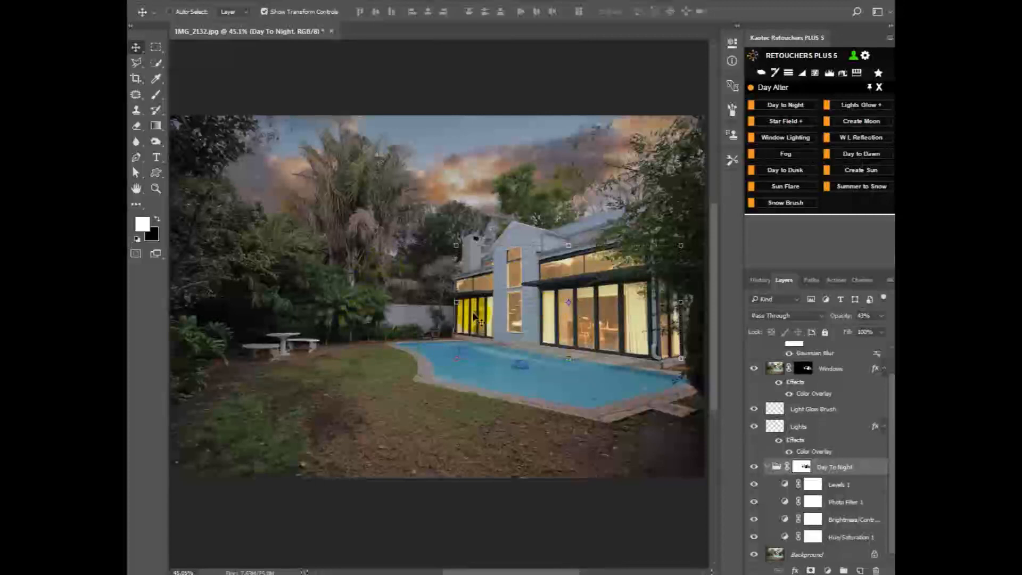
key("z")
left_click_drag(434, 221, 598, 343)
mouse_move(588, 296)
left_mouse_down()
mouse_move(435, 320)
mouse_move(253, 381)
mouse_move(205, 426)
mouse_move(263, 133)
mouse_move(554, 94)
left_mouse_up()
mouse_move(218, 141)
left_mouse_down()
mouse_move(267, 165)
mouse_move(554, 200)
mouse_move(547, 196)
mouse_move(325, 450)
mouse_move(386, 437)
mouse_move(474, 391)
left_mouse_up()
left_click_drag(308, 424, 616, 217)
left_click_drag(426, 312, 468, 298)
scroll(468, 302, "down", 8)
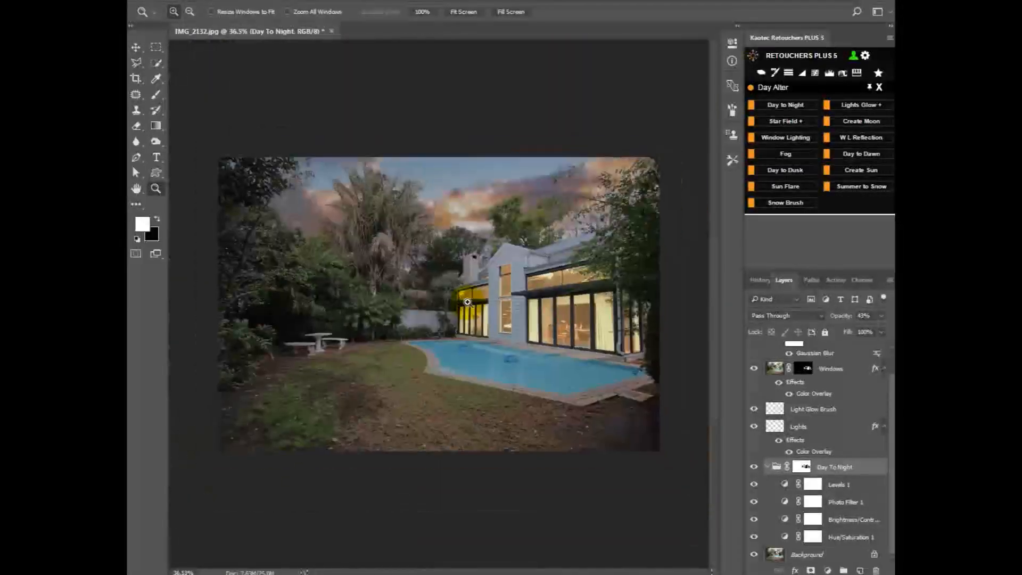
scroll(467, 302, "up", 1)
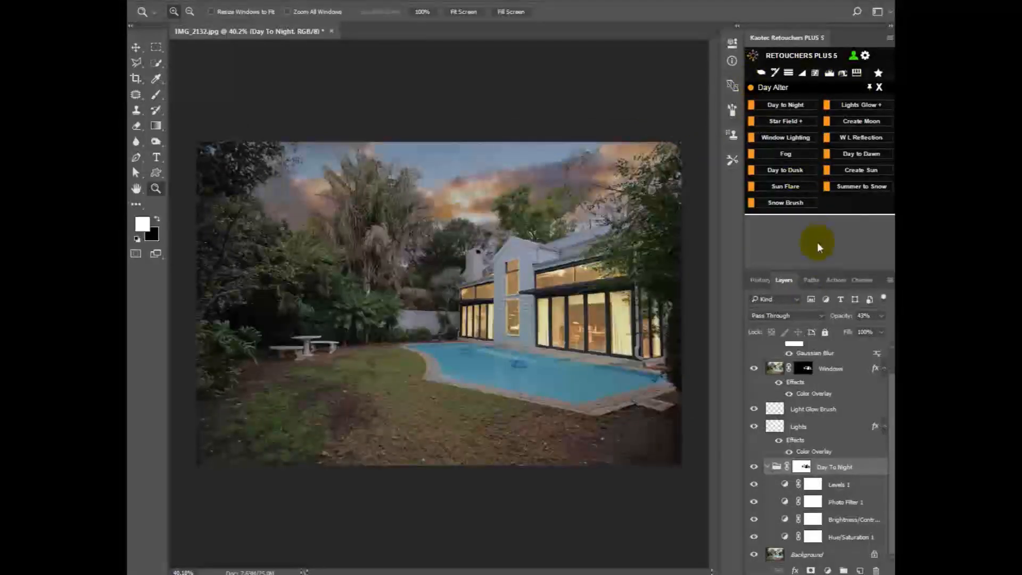
scroll(852, 372, "up", 1)
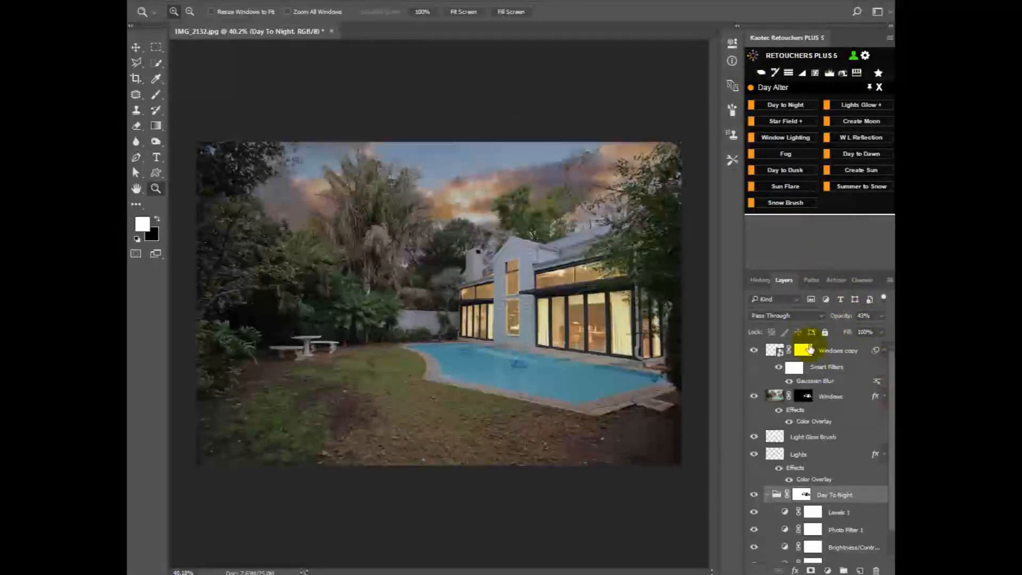
Open the Lights Glow presets and make the Lights layer active for brushing near the house gable.
left_click(861, 107)
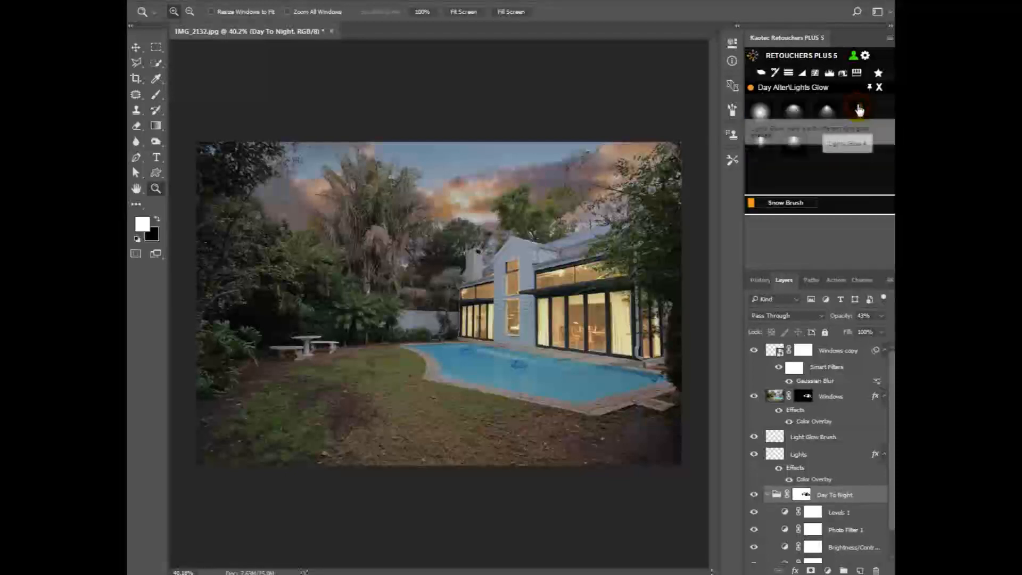
left_click_drag(535, 287, 654, 369)
left_click_drag(625, 330, 510, 494)
left_click_drag(376, 321, 490, 148)
scroll(465, 171, "down", 4)
left_click_drag(399, 279, 514, 375)
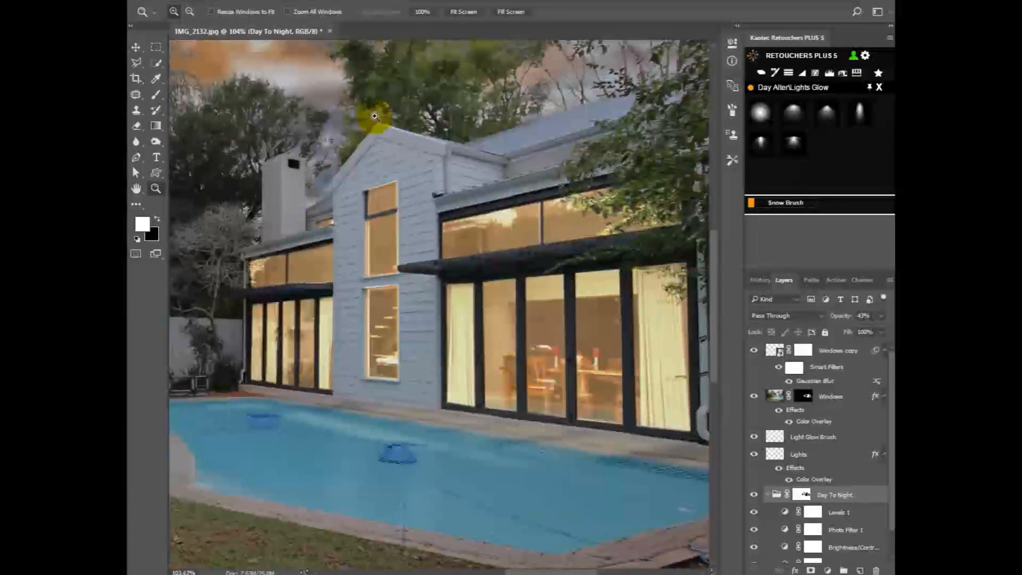
scroll(377, 128, "up", 7)
left_click_drag(449, 266, 487, 262)
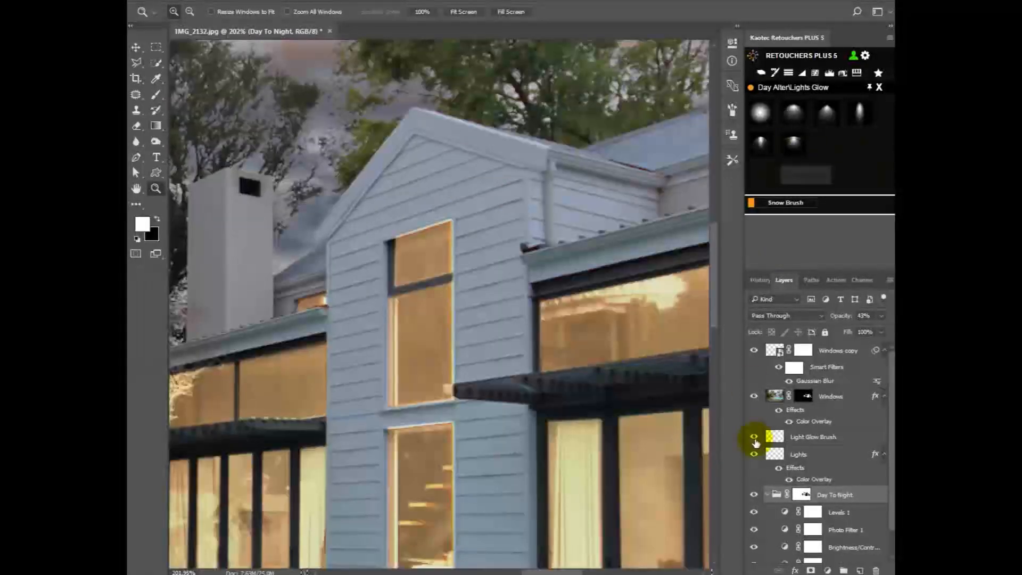
left_click(777, 456)
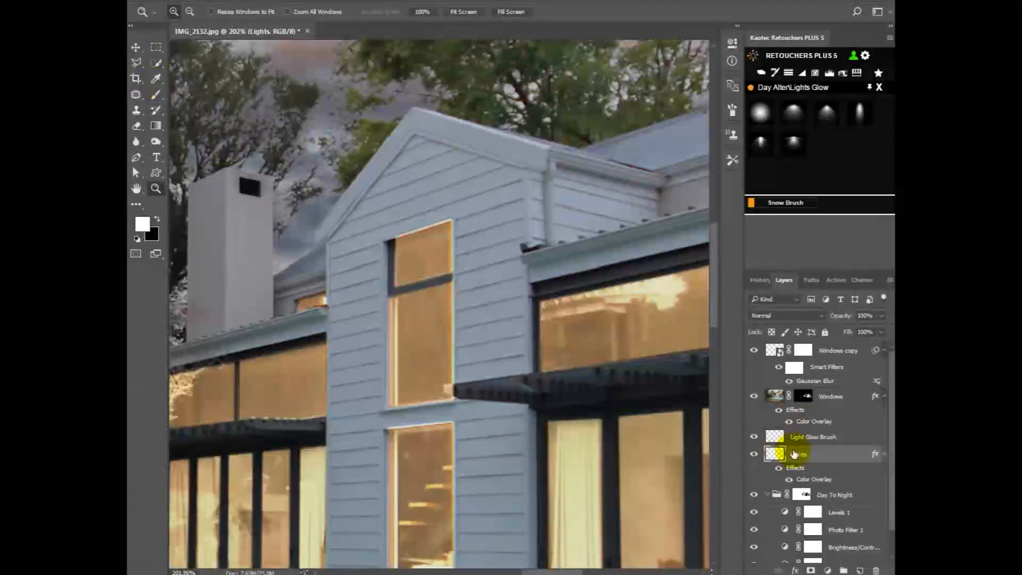
left_click(154, 98)
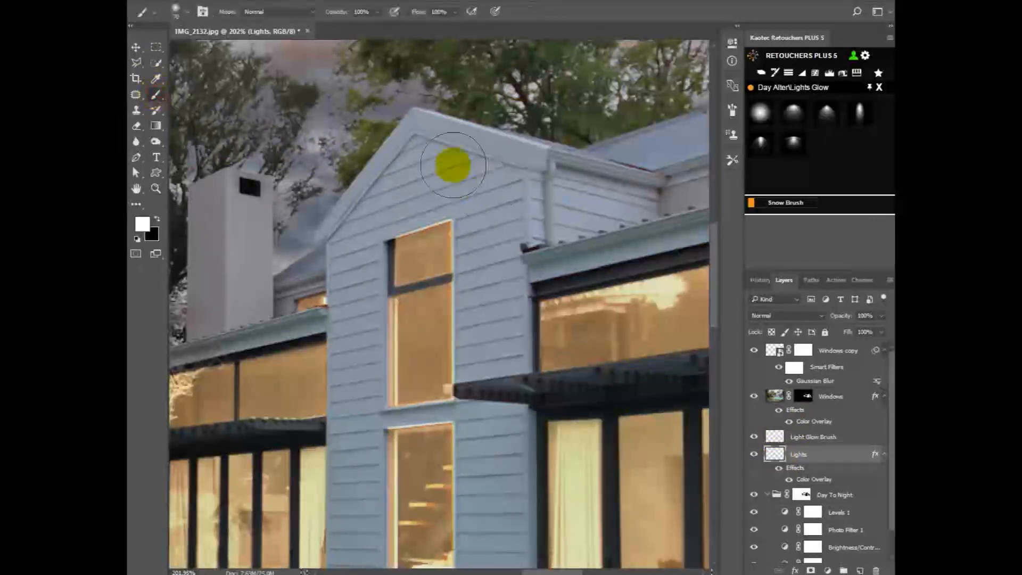
Reduce the brush size and paint a small light dot at the gable's peak.
key("bracketright")
key("bracketright")
key("bracketright")
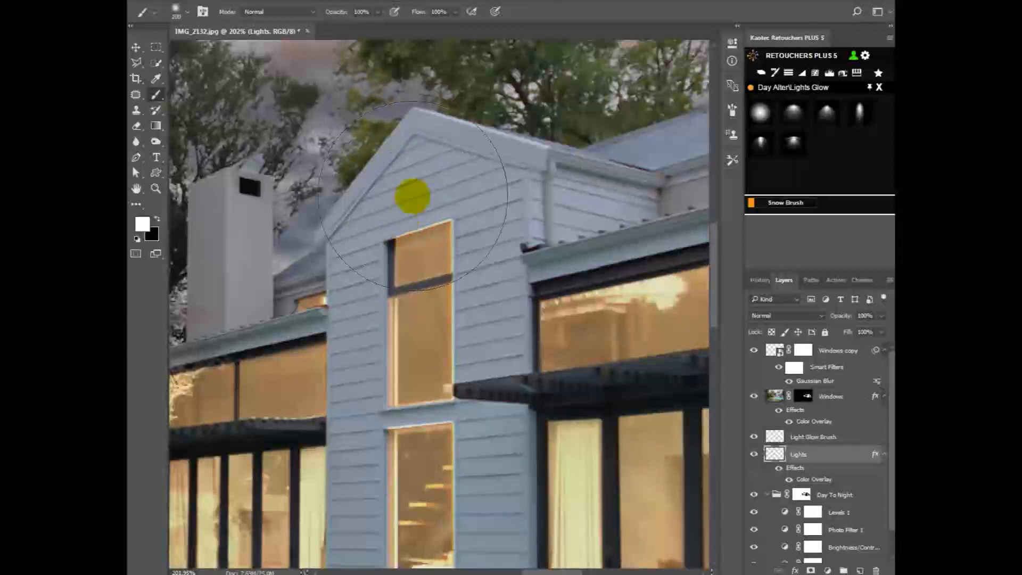
key("bracketleft")
key("bracketleft")
key("bracketleft")
key("bracketleft")
key("bracketleft")
key("bracketleft")
key("bracketleft")
key("bracketleft")
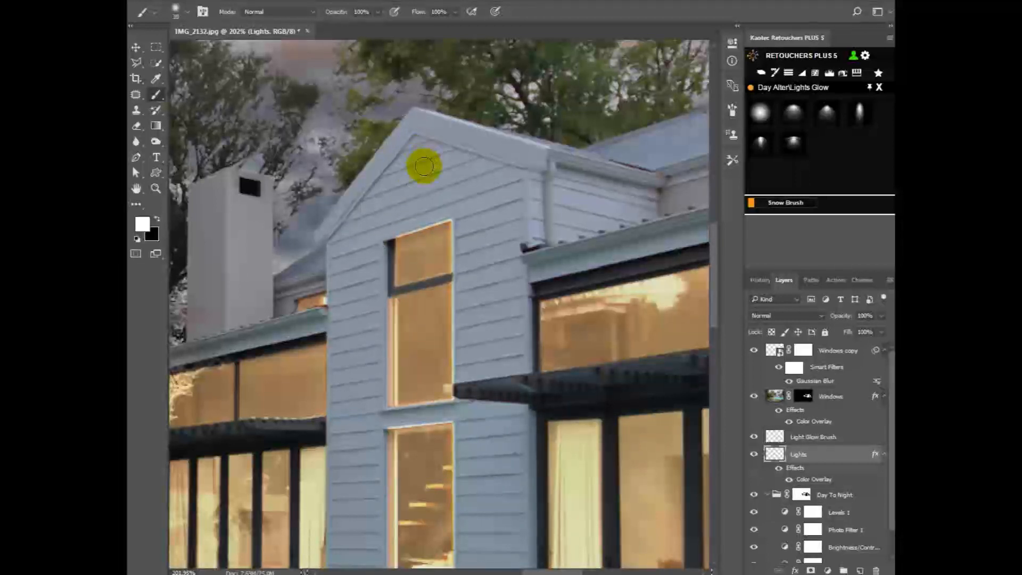
key("ctrl+z")
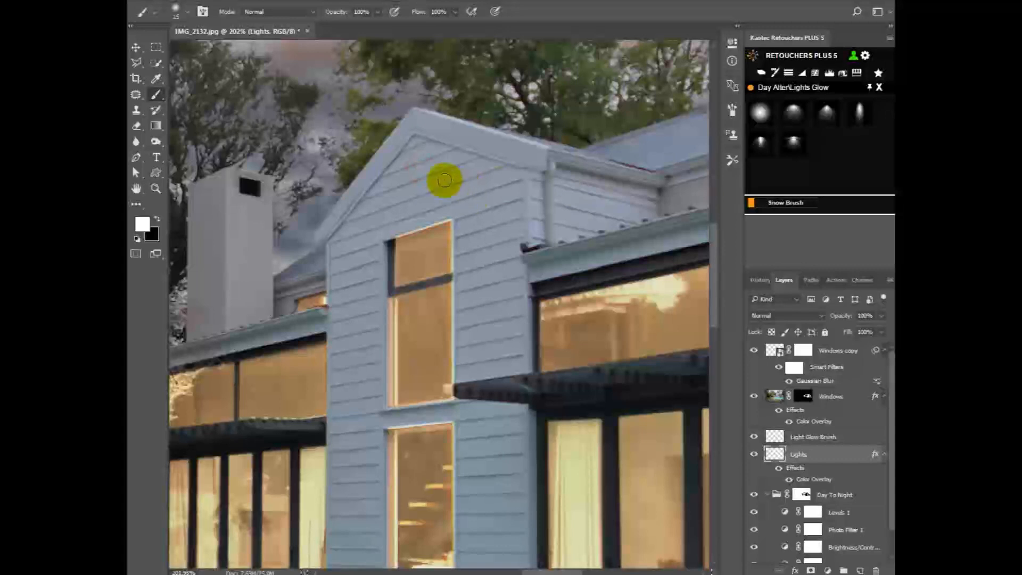
left_click(413, 123)
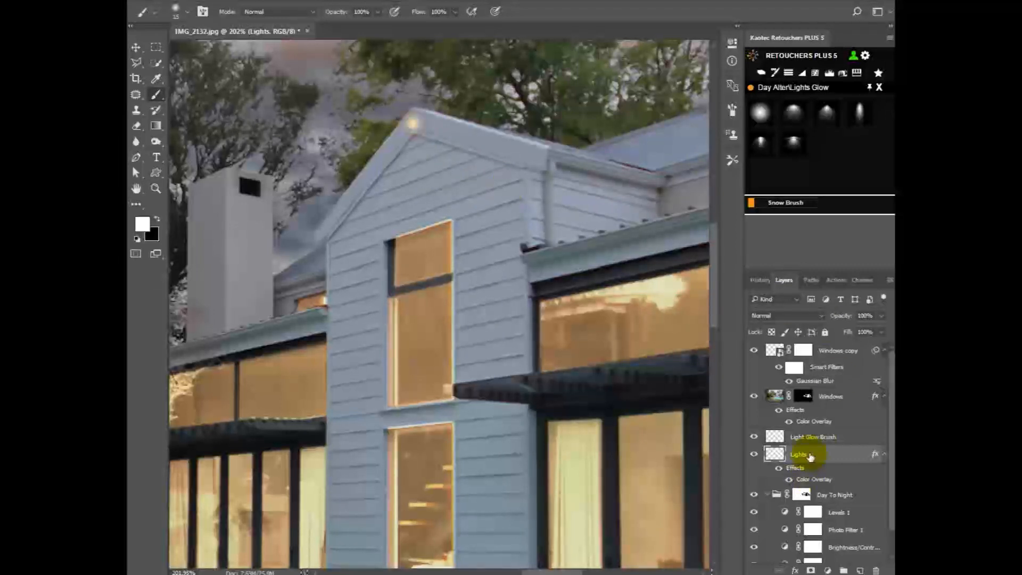
Change the Lights layer's colour overlay to warm white fef6e4 and repaint the light dot at the gable's peak.
double_click(816, 480)
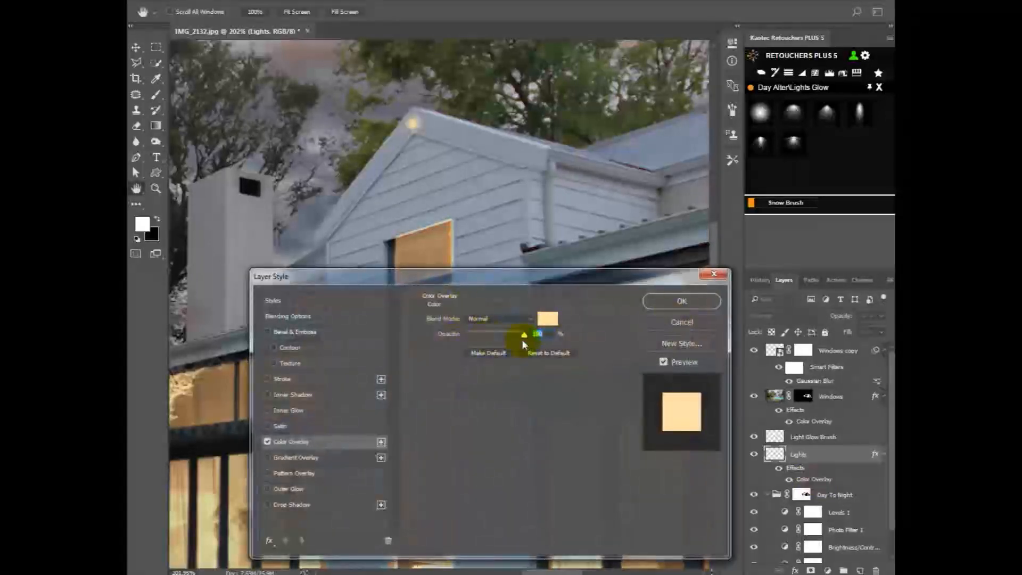
left_click(548, 319)
left_click_drag(612, 372, 562, 358)
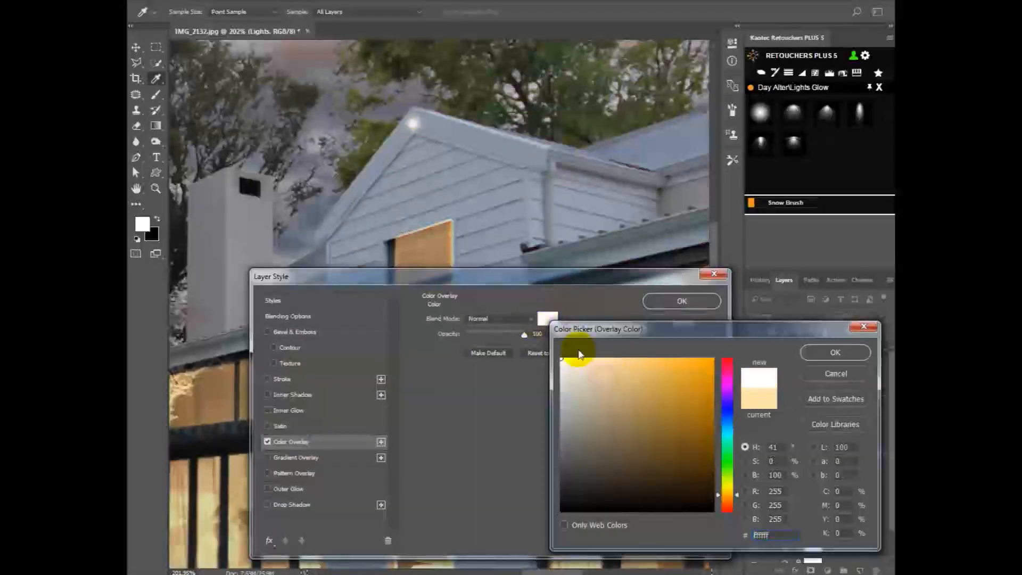
left_click(575, 359)
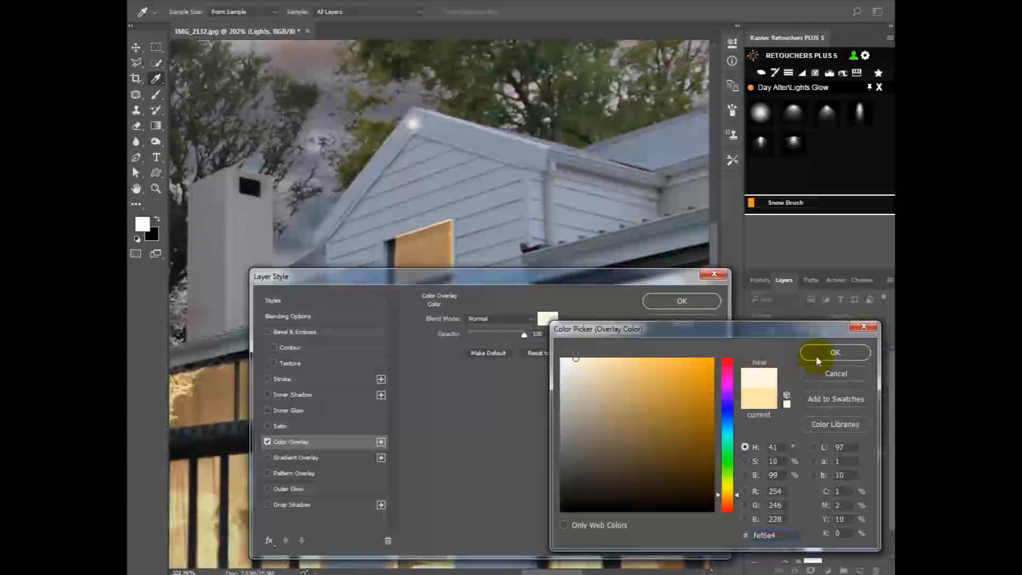
left_click(818, 358)
left_click(682, 302)
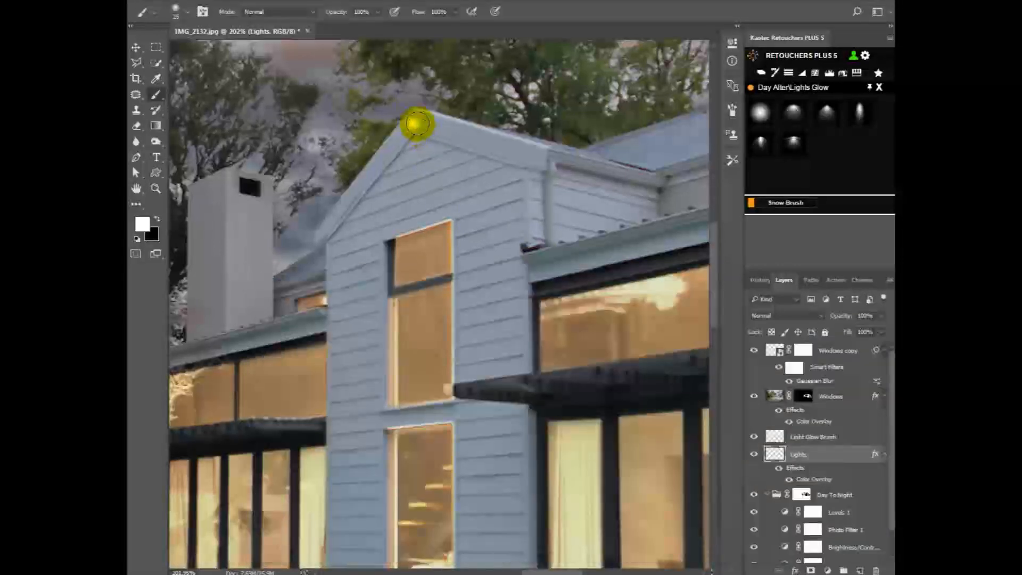
key("ctrl+z")
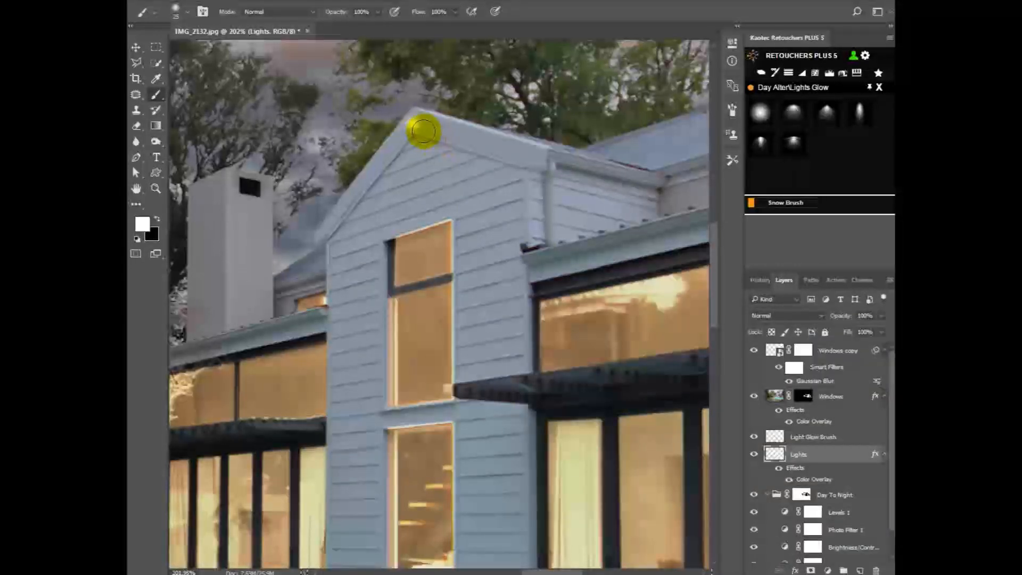
left_click(414, 123)
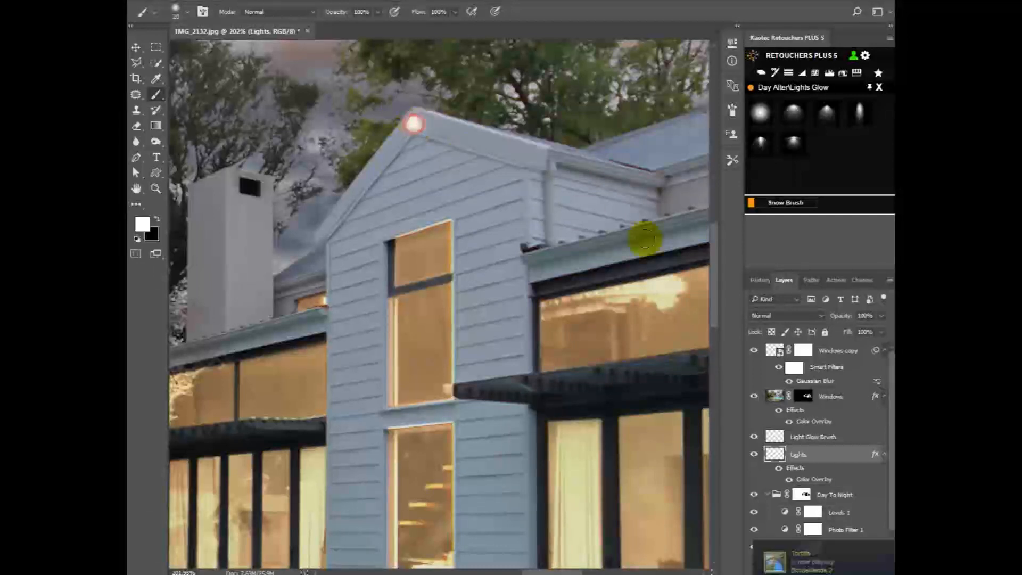
Paint a soft glow over the gable light on the Light Glow Brush layer, lowering the brush opacity to 30%.
left_click(779, 438)
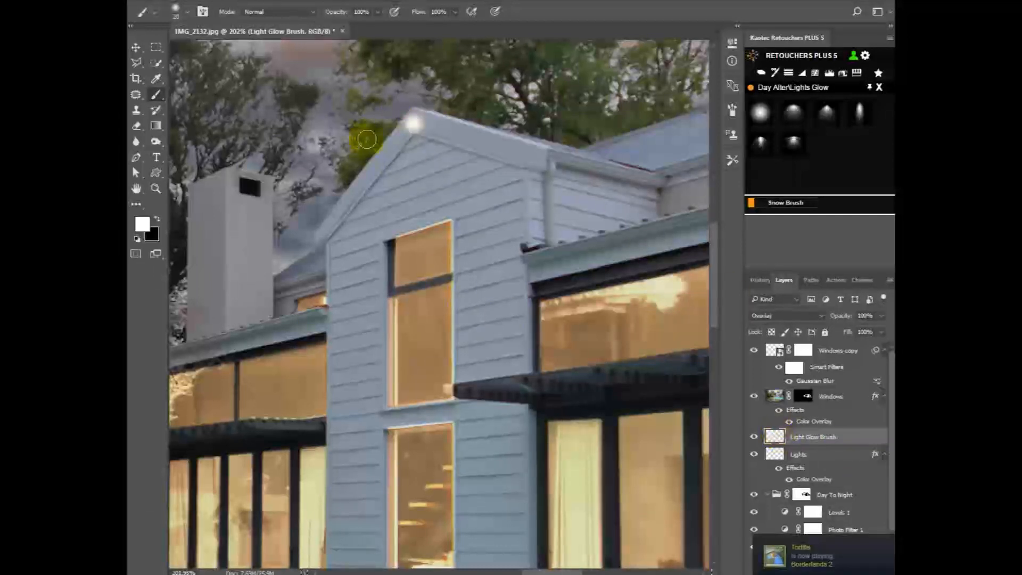
left_click(426, 127)
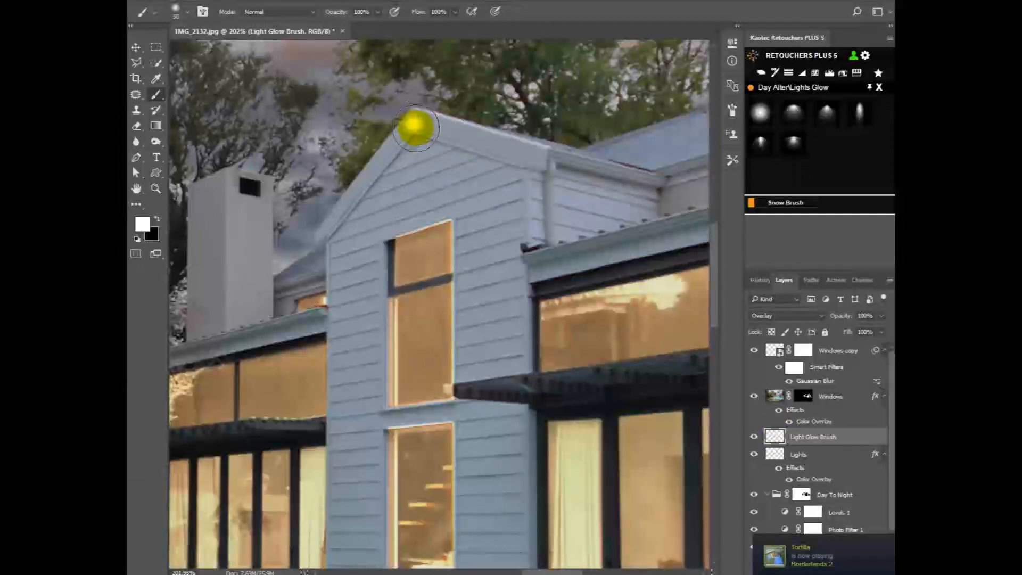
left_click(414, 127)
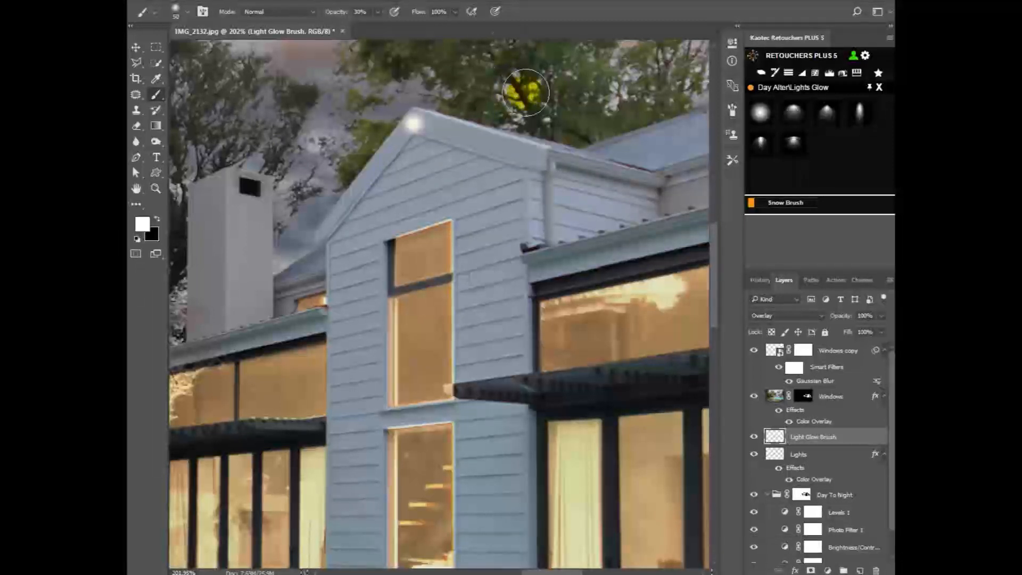
left_click(413, 126)
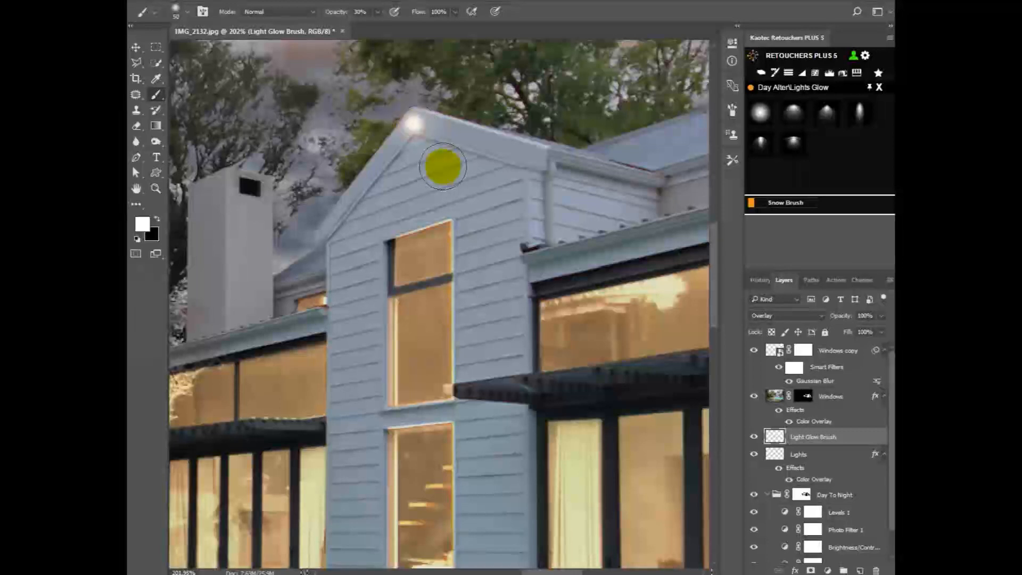
left_click(414, 127)
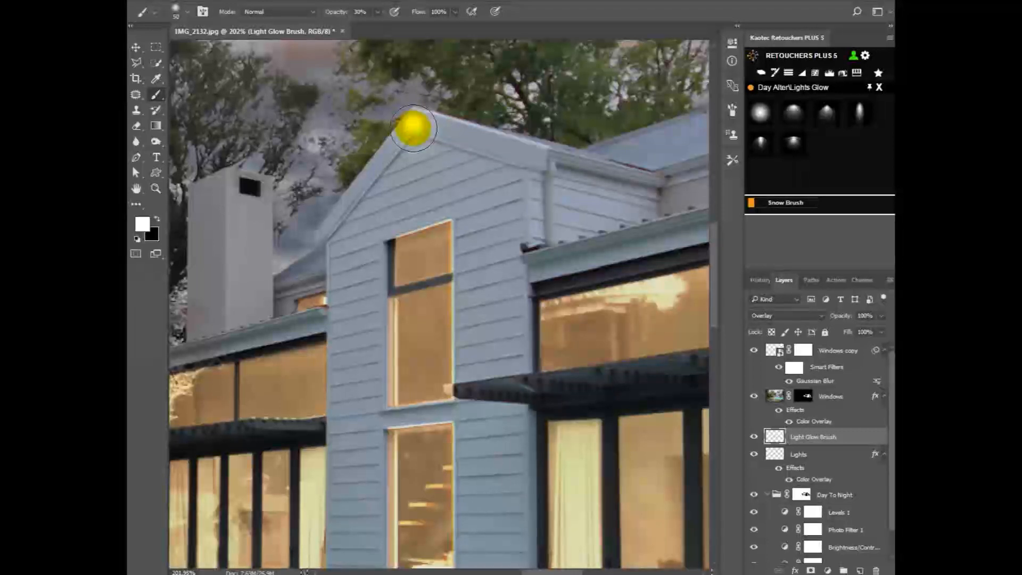
Enlarge the brush to 80 and add a wider faint glow around the gable light.
scroll(542, 181, "down", 3)
scroll(452, 142, "up", 4)
key("bracketright")
key("bracketright")
key("bracketright")
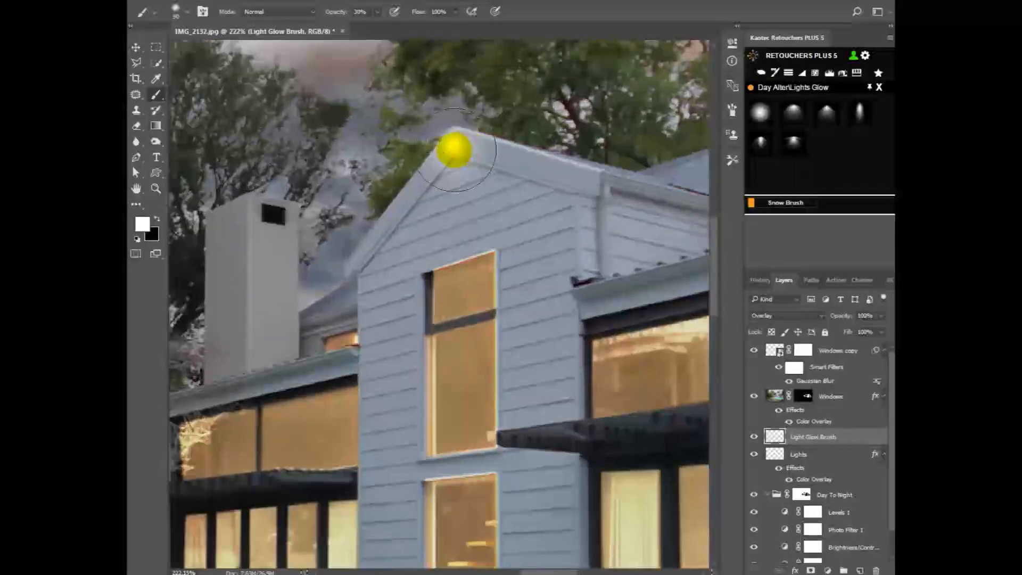
left_click(455, 149)
scroll(625, 238, "down", 4)
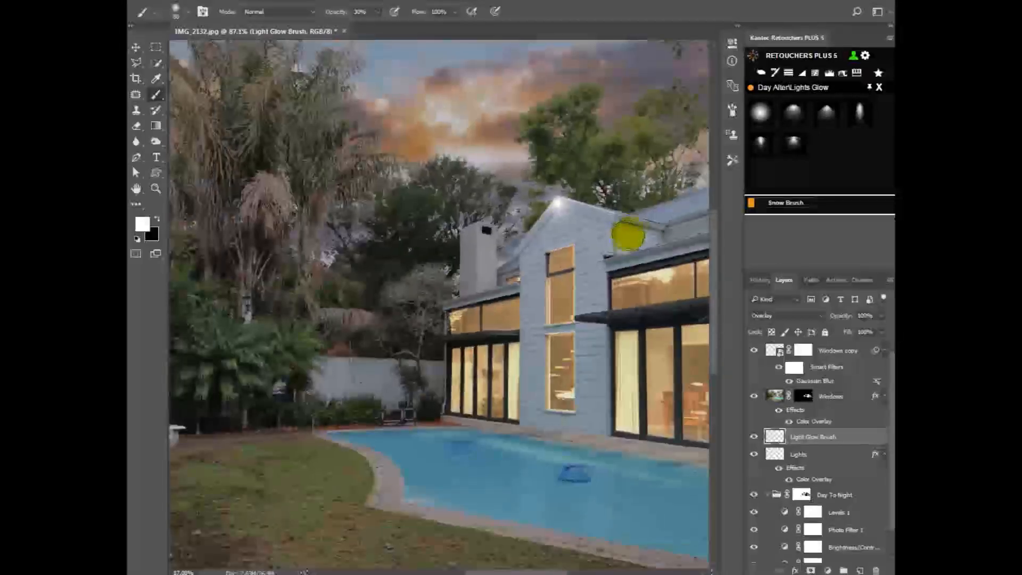
Add the second Lights Glow preset and position its beam just beneath the light at the gable's peak.
scroll(628, 234, "up", 4)
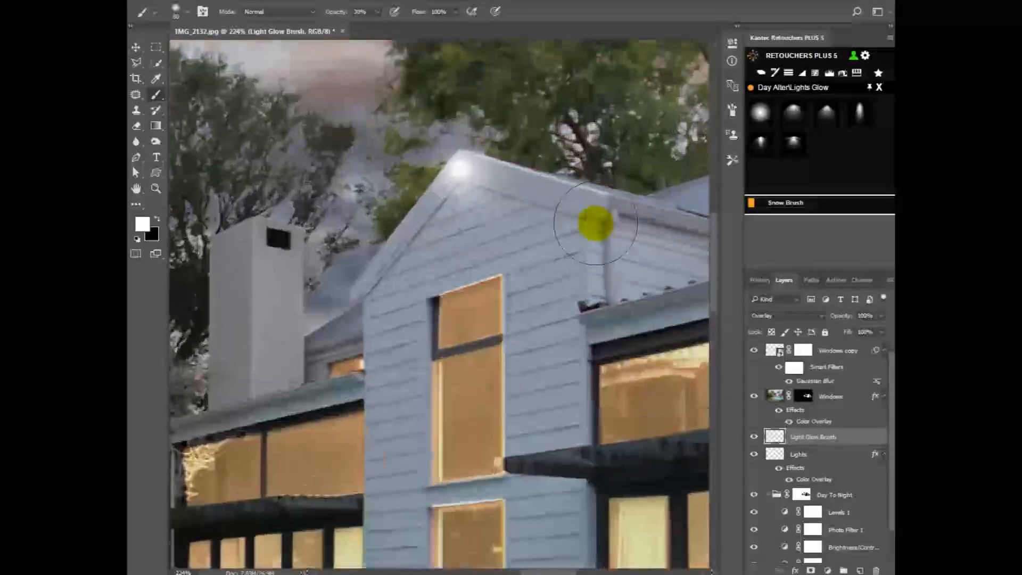
left_click(796, 115)
mouse_move(468, 187)
left_mouse_down()
mouse_move(484, 208)
mouse_move(536, 218)
left_mouse_up()
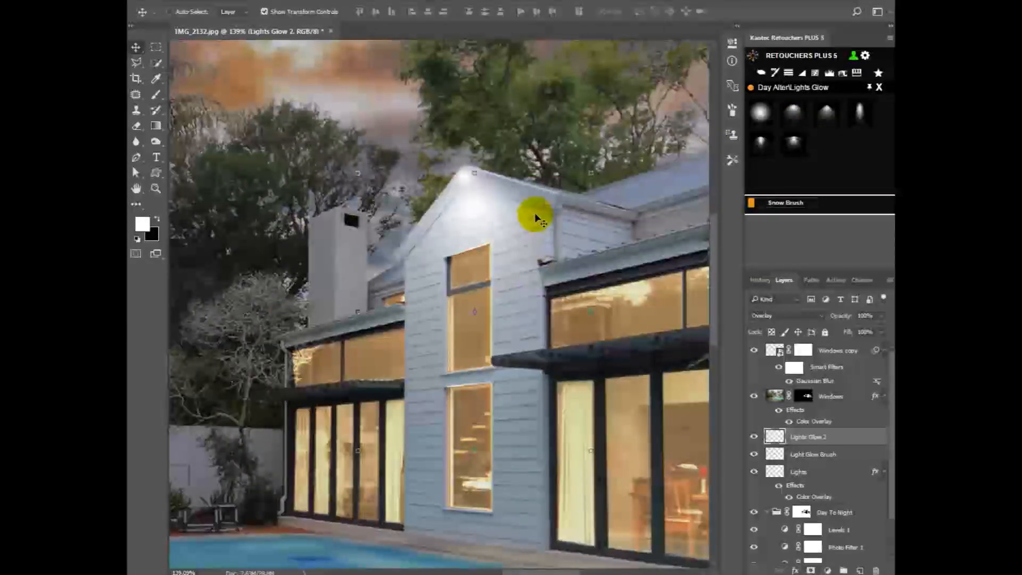
Transform the gable glow to 200.30% height, rotate it 26.60° about the gable peak and narrow its upper end.
scroll(537, 218, "down", 3)
left_click_drag(502, 350, 509, 510)
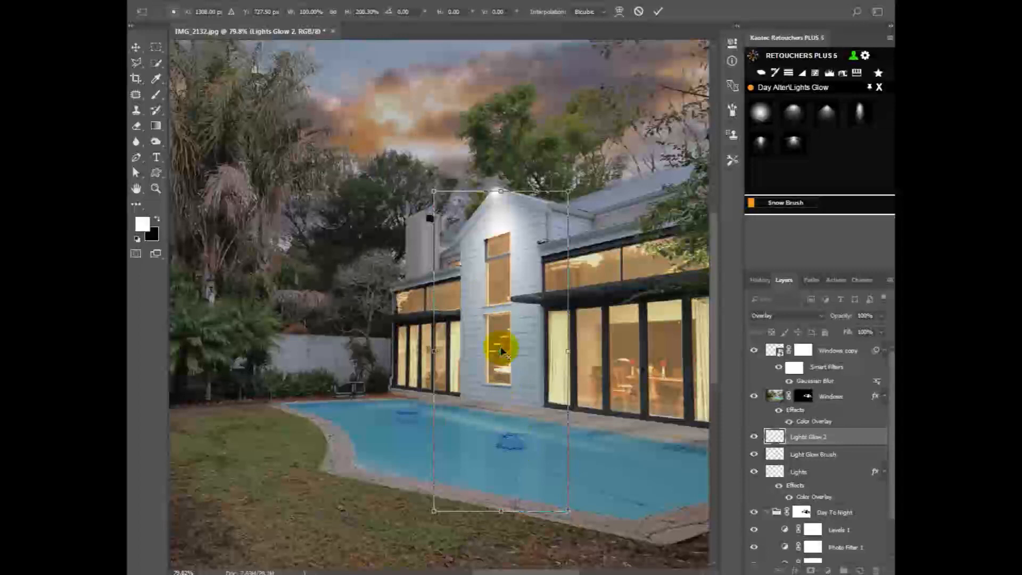
left_click_drag(501, 352, 495, 195)
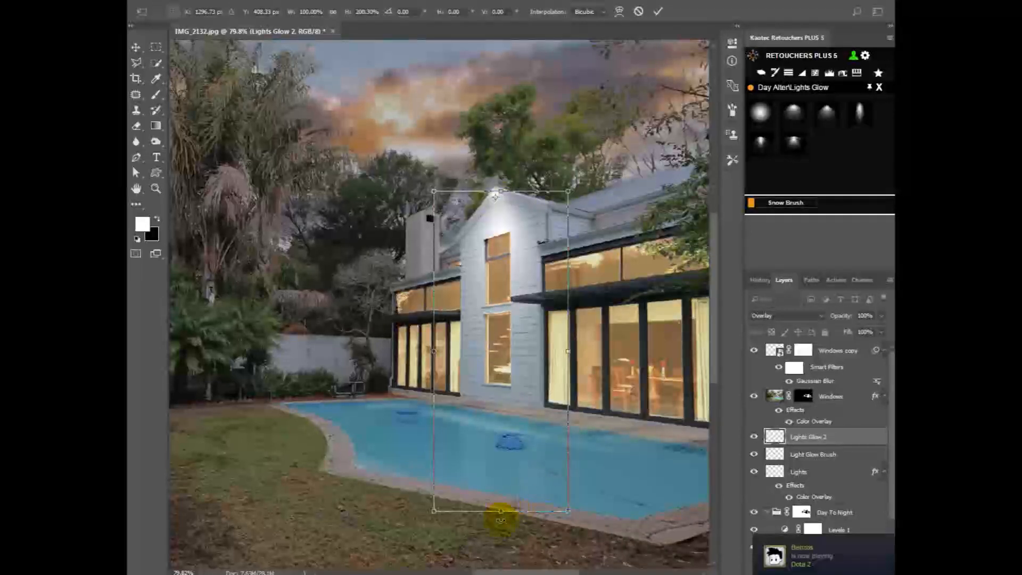
left_click_drag(501, 524, 479, 539)
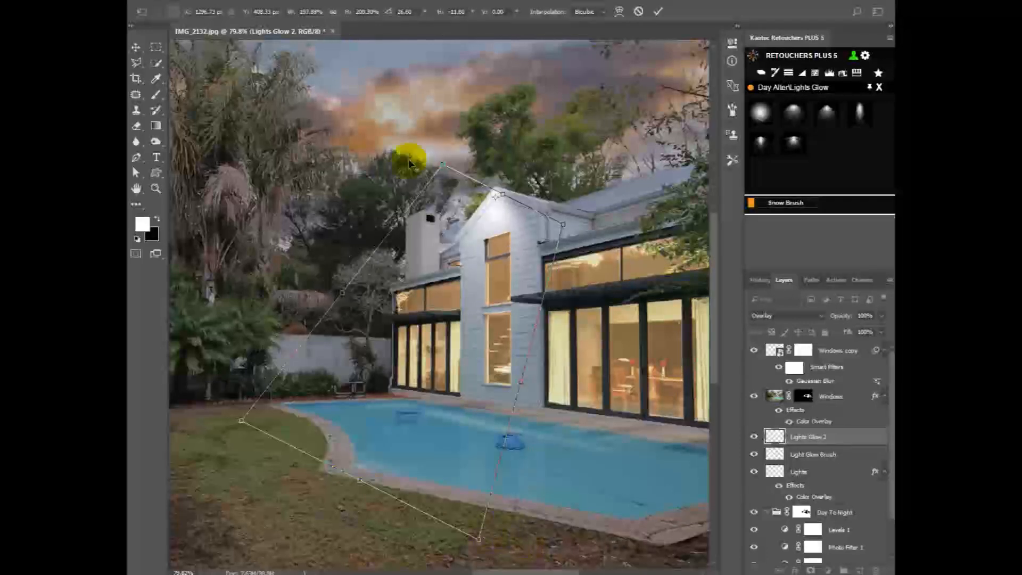
left_click_drag(445, 167, 474, 181)
left_click_drag(510, 217, 500, 214)
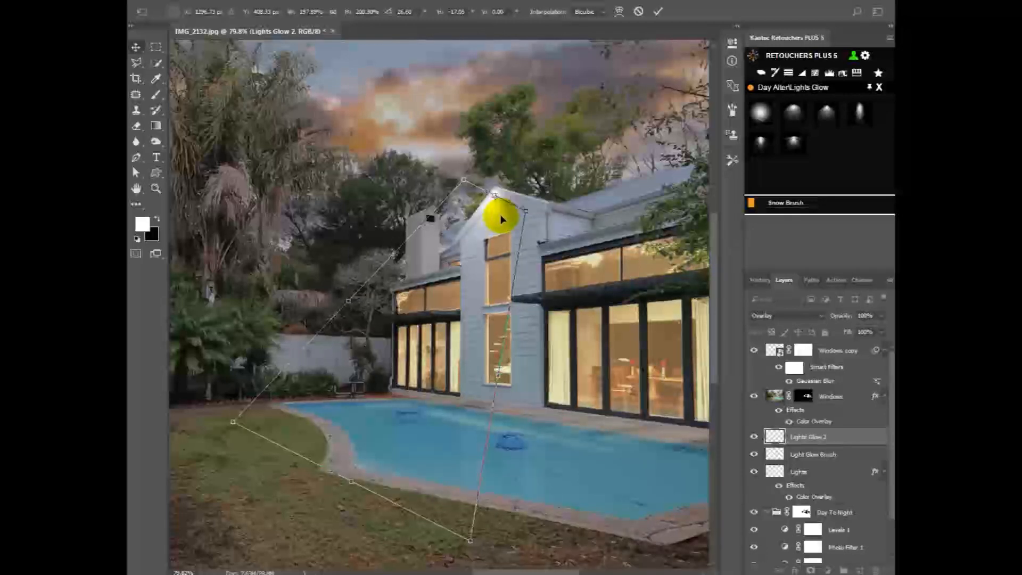
key("Return")
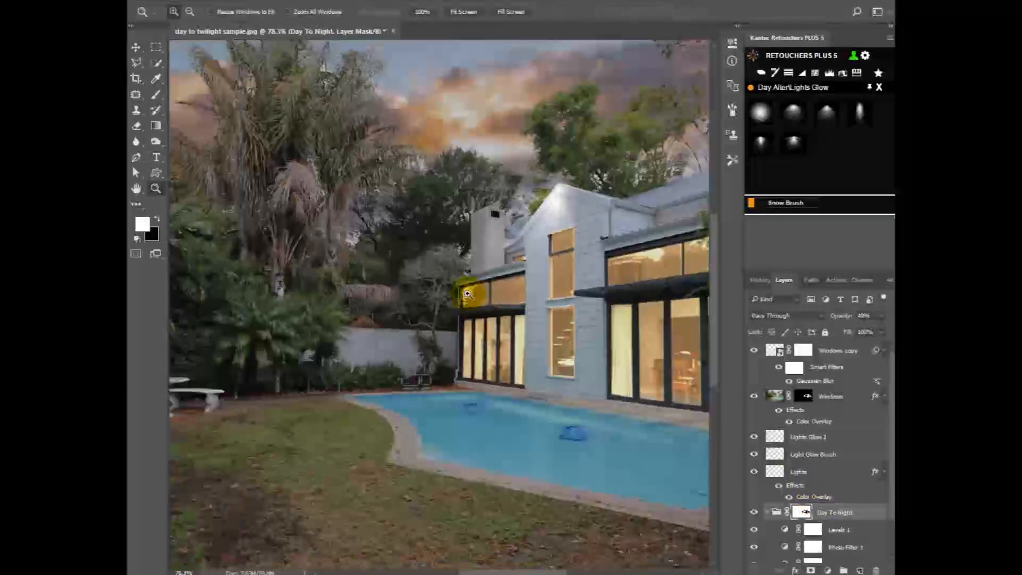
Paint small white light dots on the Lights layer, one beneath the palms near the pool and one behind the stone bench.
scroll(492, 330, "down", 3)
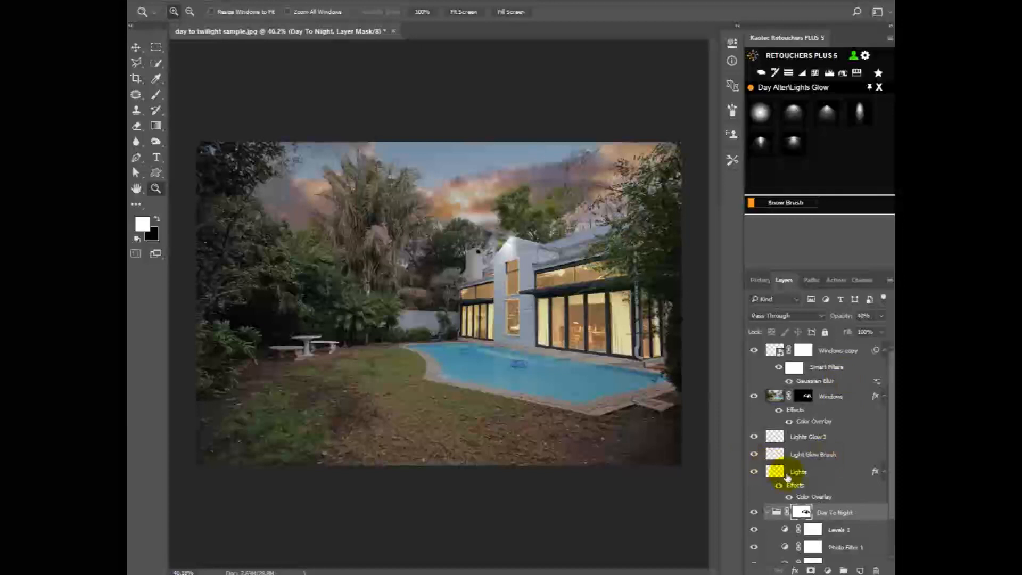
left_click(777, 471)
scroll(391, 367, "up", 7)
left_click_drag(391, 368, 477, 416)
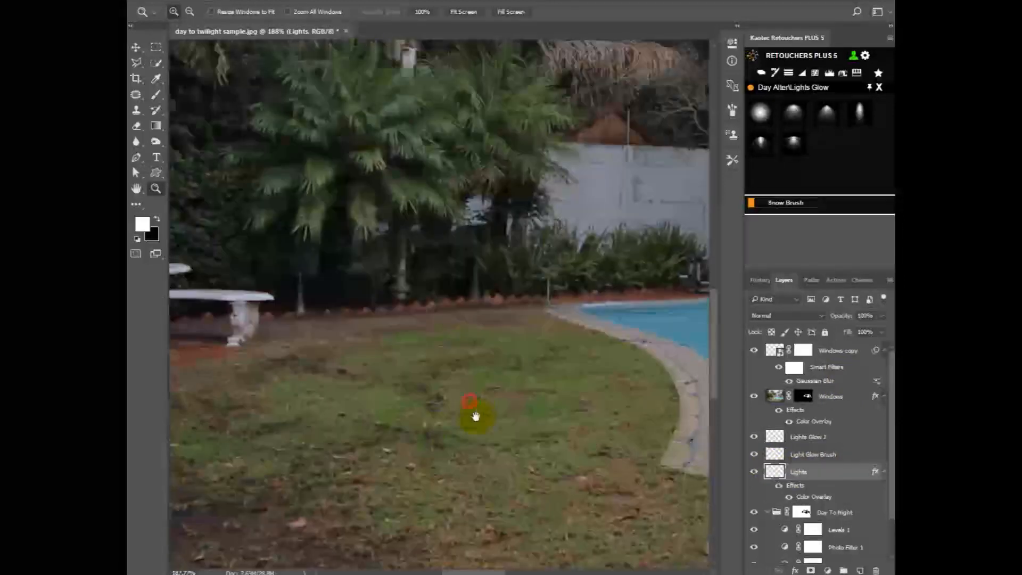
left_click(157, 96)
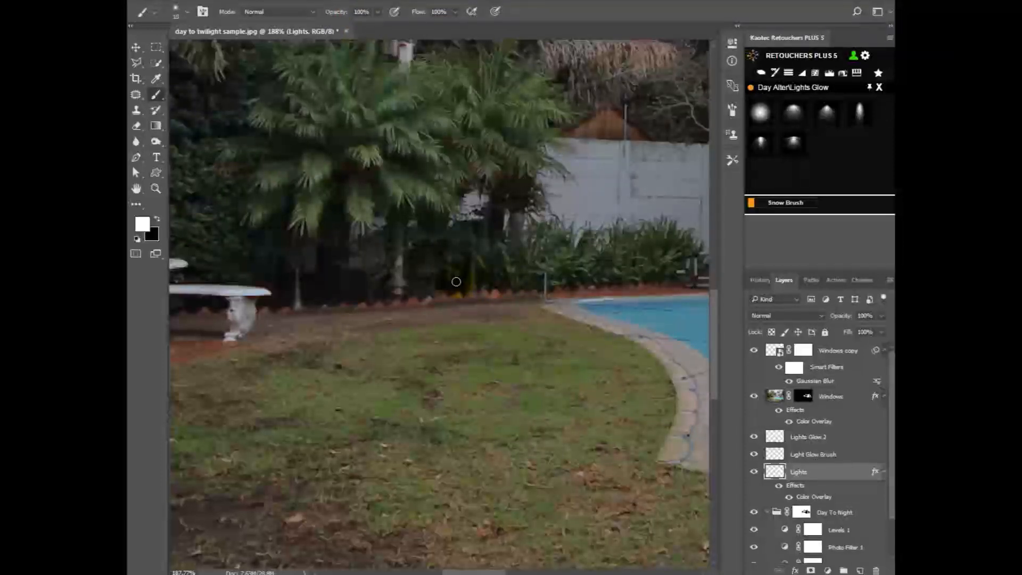
left_click_drag(368, 302, 558, 299)
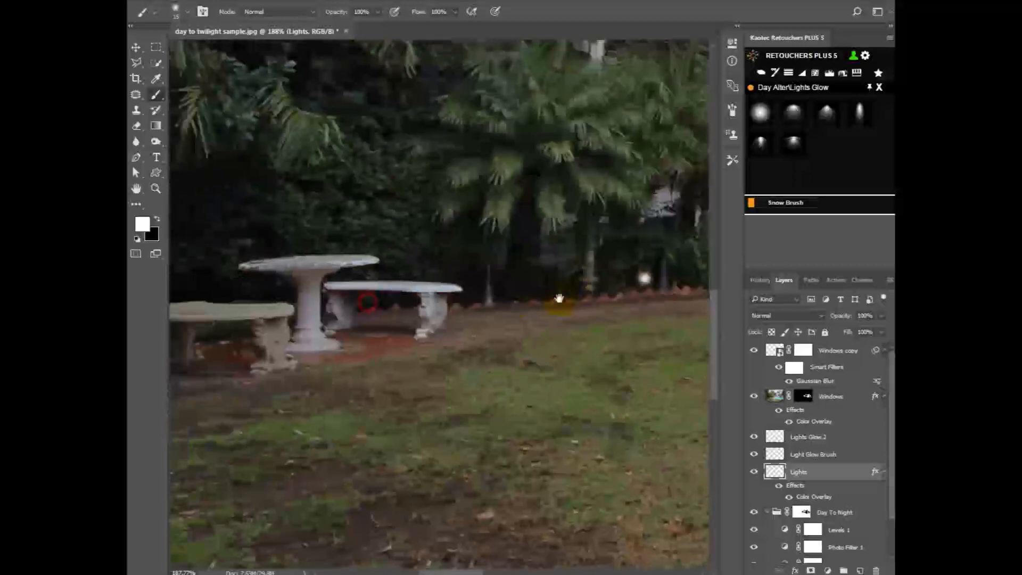
left_click_drag(421, 301, 609, 280)
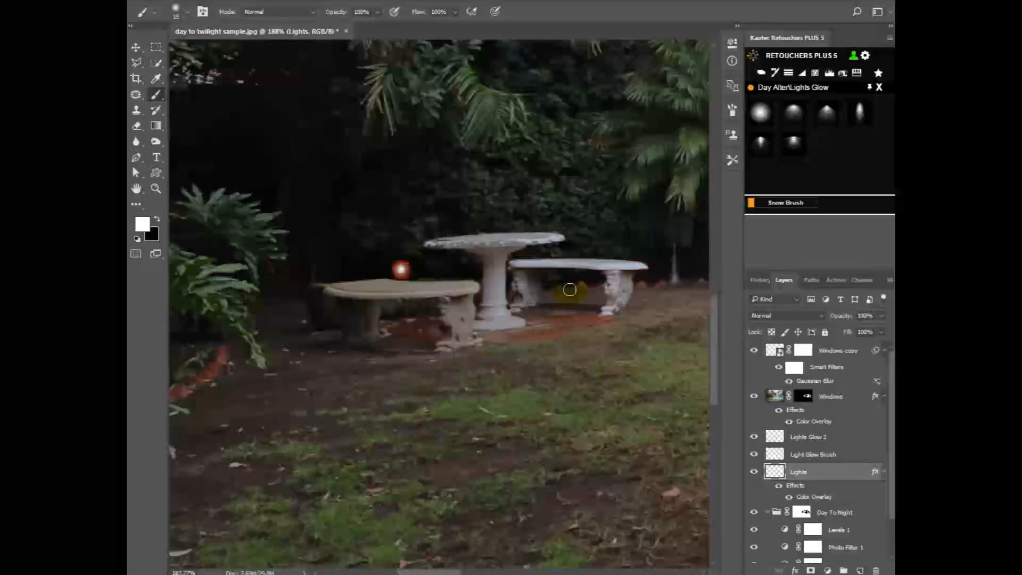
Paint larger white light dots at the plants in the left foreground and at the photo's right foreground corner.
scroll(675, 299, "down", 5)
mouse_move(448, 273)
left_mouse_down()
mouse_move(528, 193)
mouse_move(517, 232)
mouse_move(524, 226)
left_mouse_up()
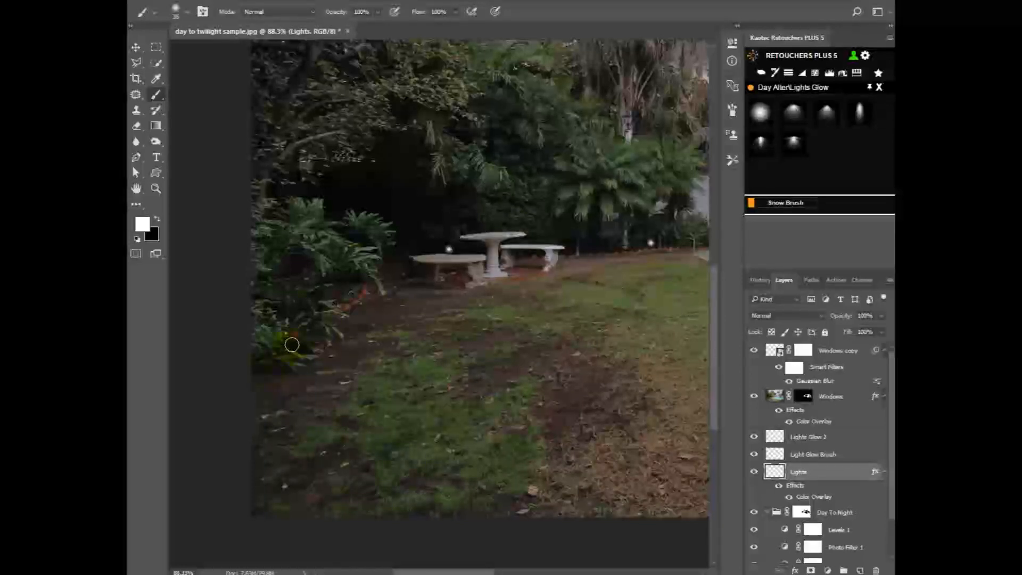
left_click(291, 344)
left_click_drag(637, 304, 612, 248)
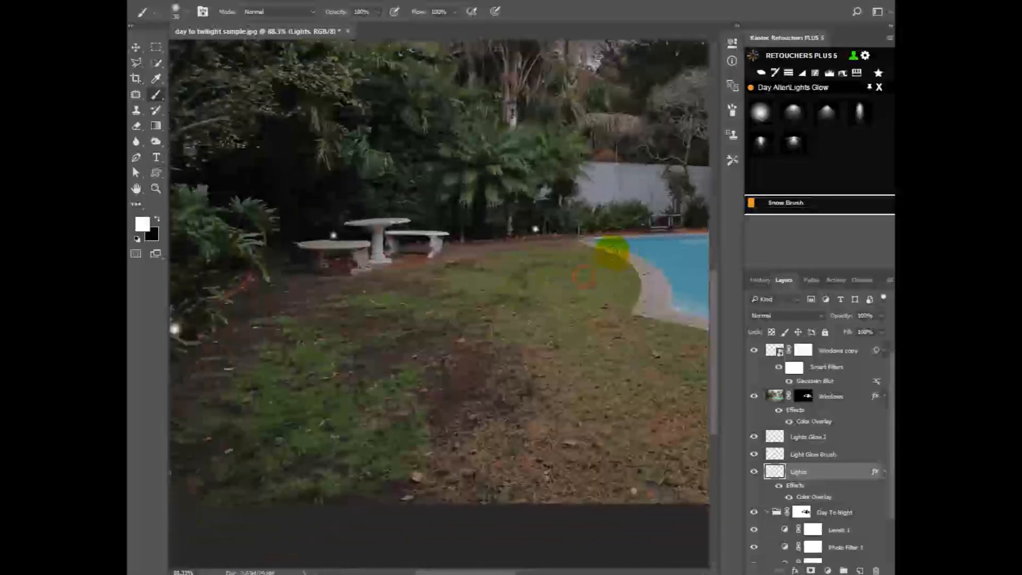
scroll(593, 255, "down", 3)
left_click_drag(598, 369, 398, 372)
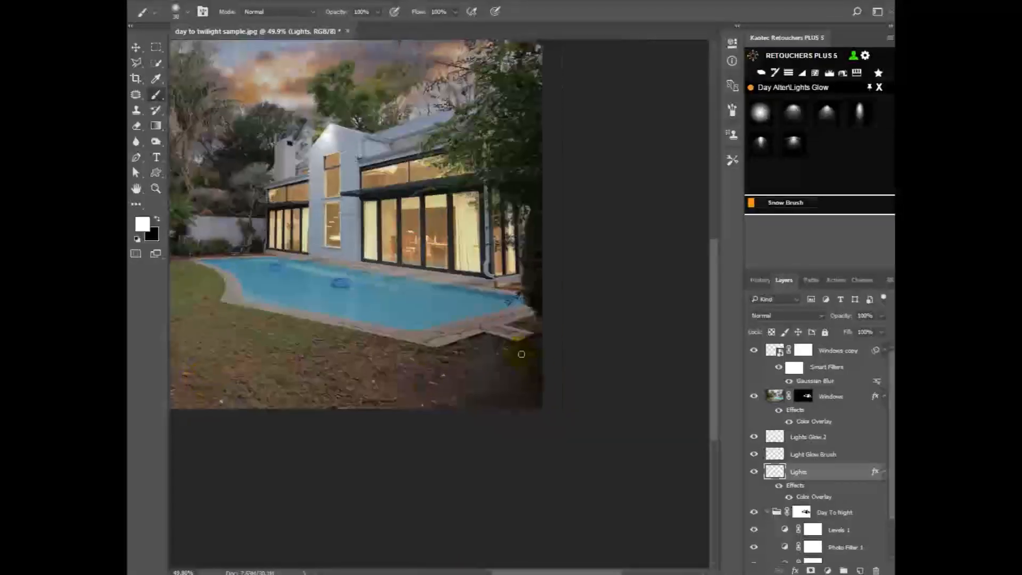
left_click_drag(360, 328, 365, 328)
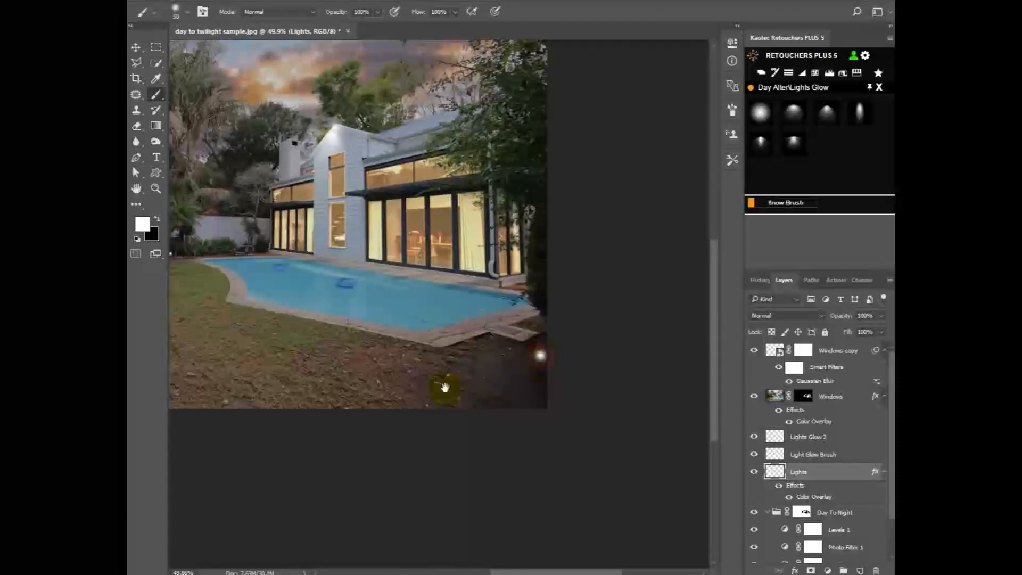
left_click_drag(445, 387, 541, 370)
scroll(525, 359, "down", 1)
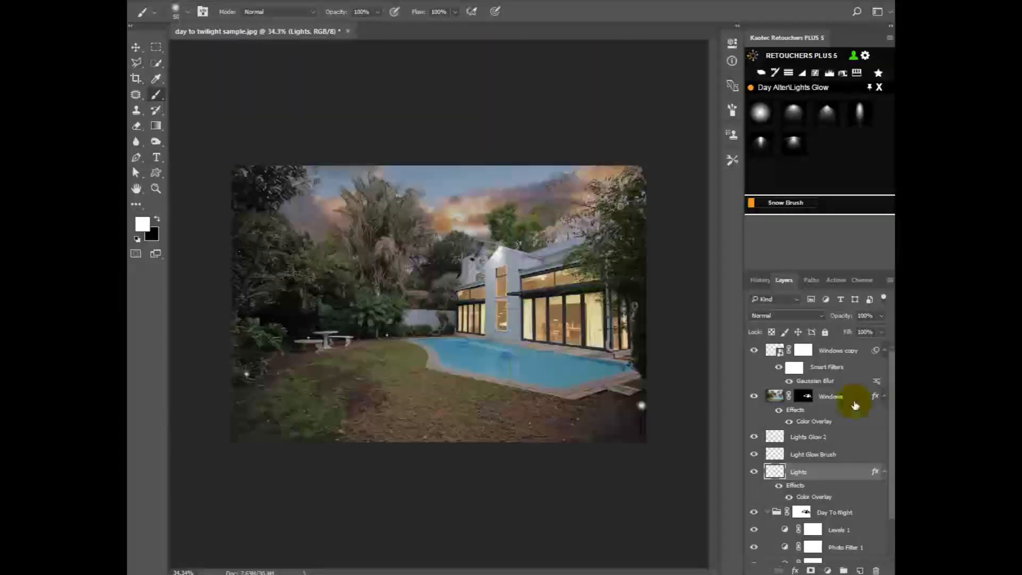
Try an enlarged full-opacity brush glow around the right foreground corner light on the Lights Glow 2 layer.
left_click(775, 437)
left_click(156, 189)
mouse_move(517, 308)
left_mouse_down()
mouse_move(608, 431)
mouse_move(322, 289)
left_mouse_up()
left_click(156, 94)
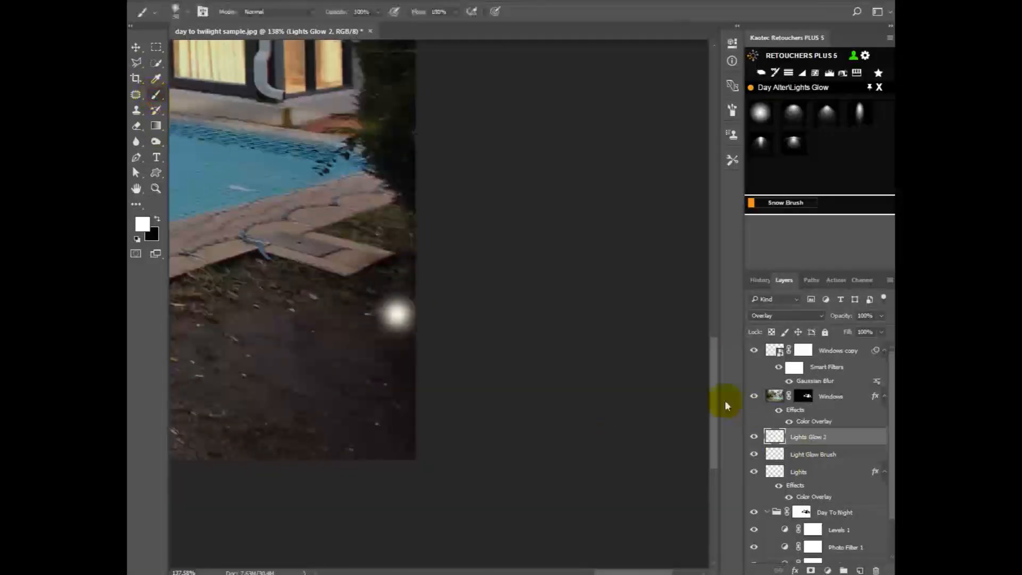
key("bracketright")
key("bracketright")
key("bracketright")
key("bracketright")
key("bracketright")
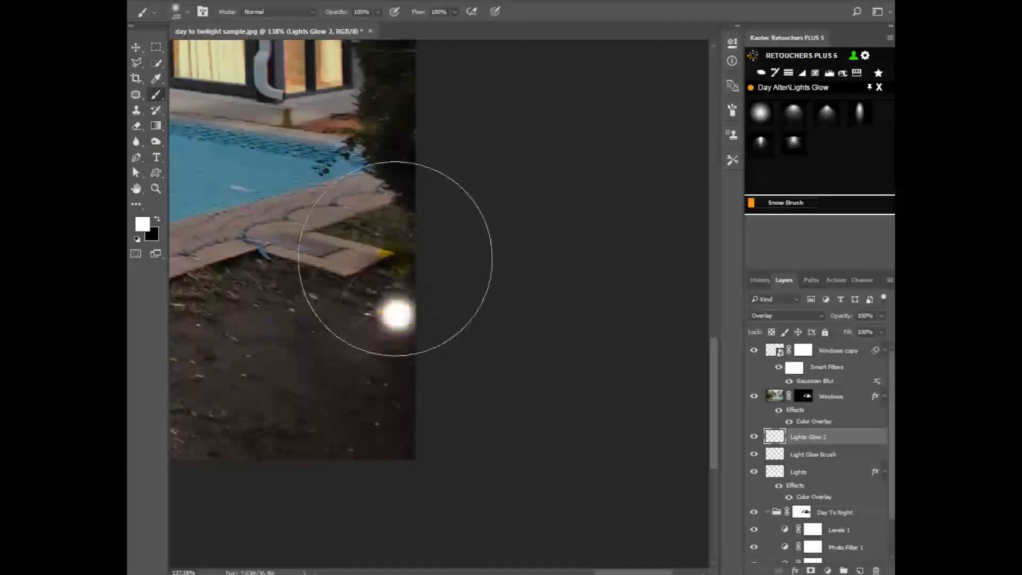
left_click(392, 319)
left_click_drag(305, 319, 385, 322)
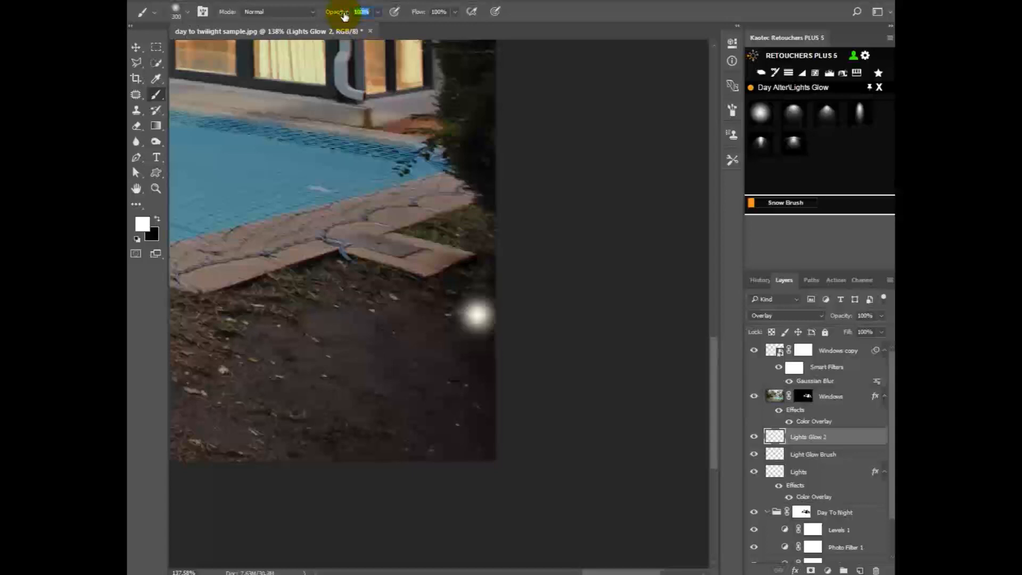
Lower the brush opacity to 30% and paint a soft glow around the right corner light on the Light Glow Brush layer.
key("bracketleft")
key("bracketleft")
key("bracketleft")
key("bracketleft")
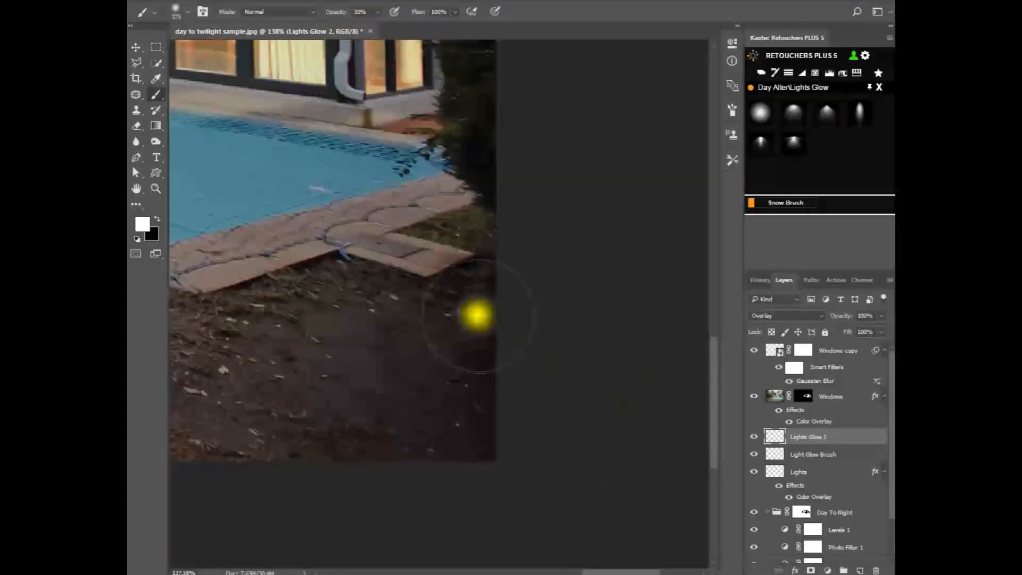
left_click(815, 454)
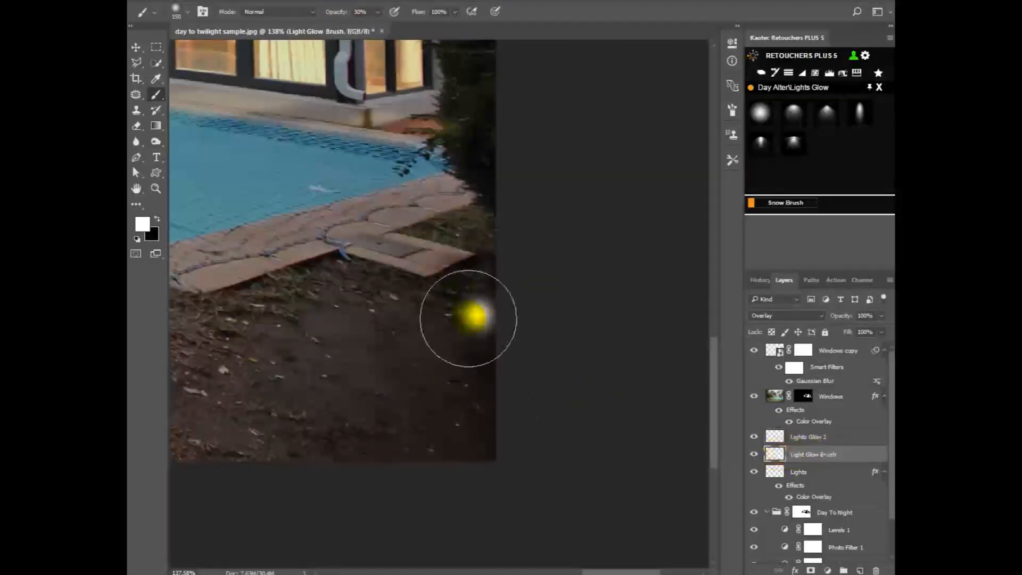
key("bracketleft")
left_click(473, 318)
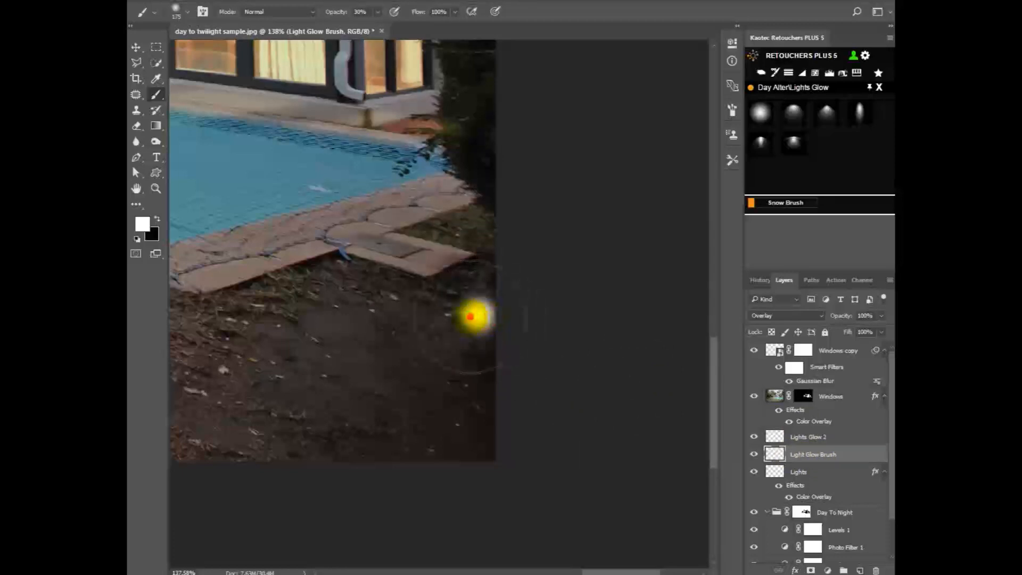
Paint a soft glow around the left foreground plant light, reducing the brush to brighten the nearby leaves and ground.
scroll(474, 318, "down", 1)
scroll(473, 318, "down", 3)
scroll(384, 277, "up", 5)
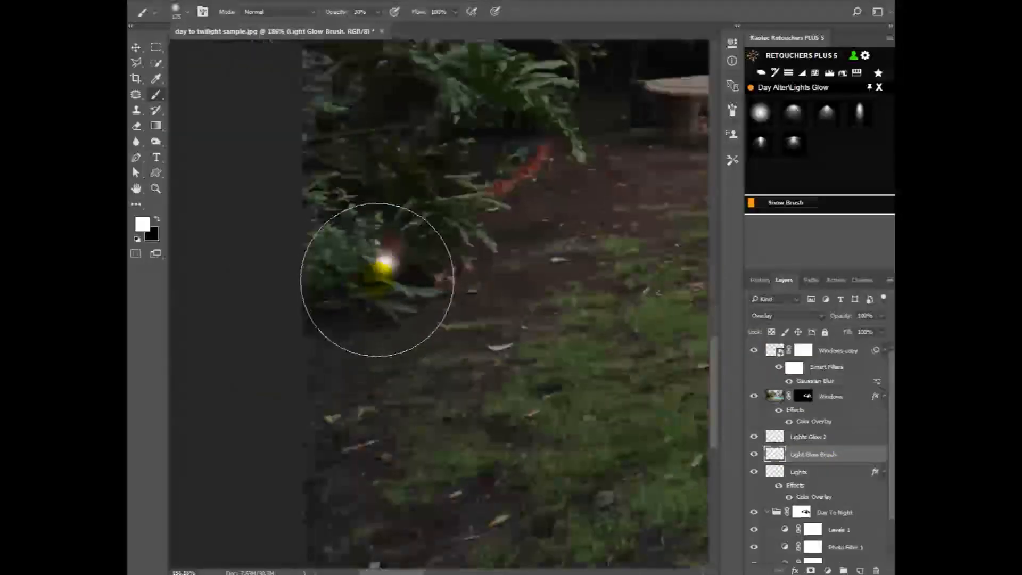
left_click(384, 263)
key("bracketleft")
key("bracketleft")
key("bracketleft")
key("bracketleft")
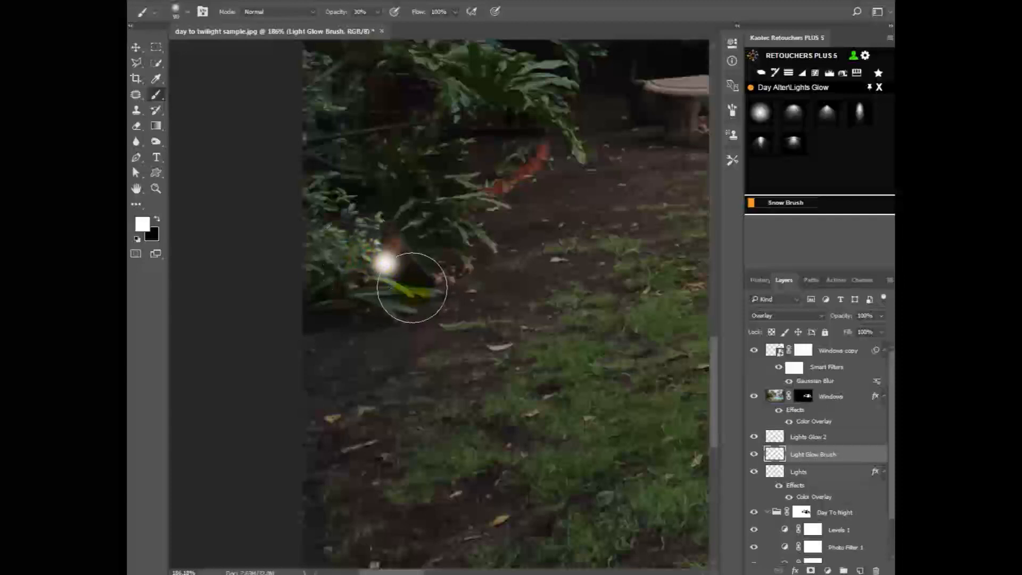
key("bracketleft")
key("bracketleft")
key("bracketleft")
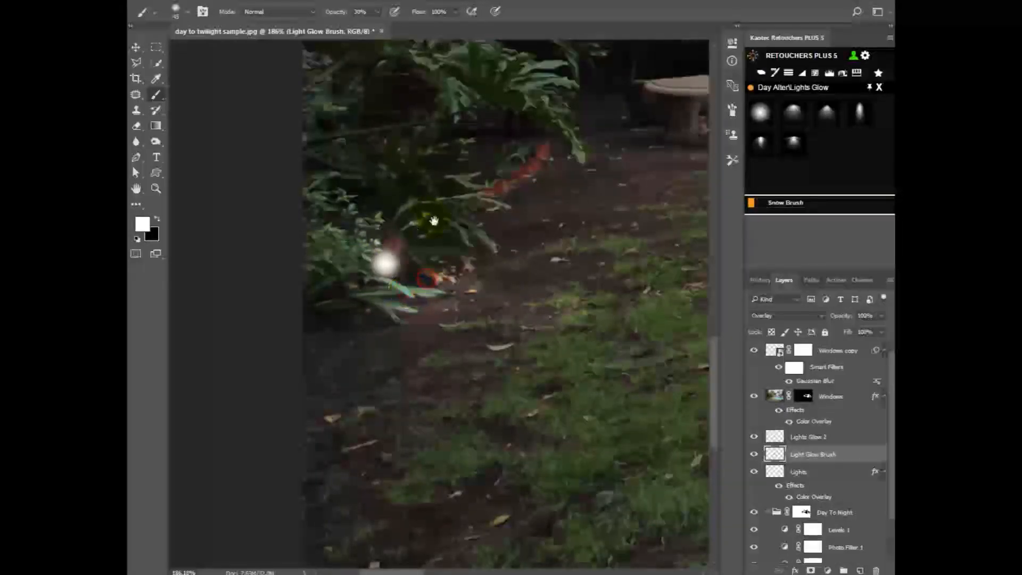
left_click_drag(434, 220, 462, 376)
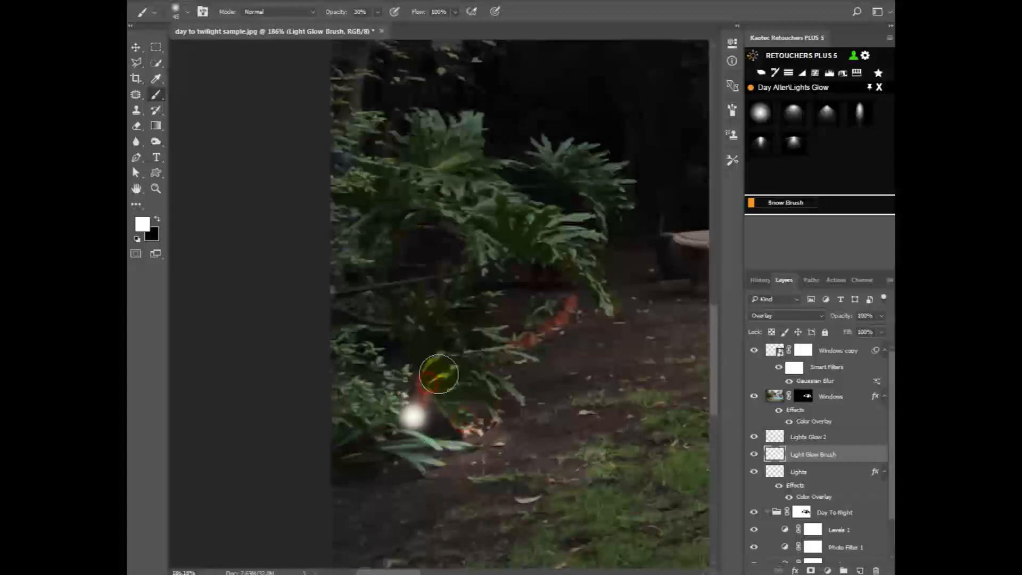
Shrink the brush and paint a faint glow on the surroundings of the light behind the stone bench.
left_click_drag(560, 381, 226, 498)
scroll(430, 370, "up", 8)
scroll(423, 351, "up", 1)
key("bracketleft")
key("bracketleft")
key("bracketleft")
key("bracketleft")
key("bracketleft")
mouse_move(351, 390)
left_mouse_down()
mouse_move(430, 392)
mouse_move(357, 391)
mouse_move(434, 382)
mouse_move(357, 389)
mouse_move(426, 380)
mouse_move(377, 391)
mouse_move(408, 426)
left_mouse_up()
mouse_move(347, 281)
left_mouse_down()
mouse_move(391, 289)
mouse_move(353, 275)
mouse_move(405, 297)
mouse_move(369, 265)
mouse_move(428, 237)
mouse_move(372, 256)
left_mouse_up()
Paint a soft glow around the palm light and brighten the brick edging and ground beneath it with a smaller brush.
key("bracketright")
key("bracketright")
key("bracketright")
scroll(621, 331, "down", 7)
left_click_drag(621, 332, 349, 352)
left_click_drag(589, 347, 235, 348)
scroll(433, 315, "up", 8)
mouse_move(351, 311)
left_mouse_down()
mouse_move(386, 345)
mouse_move(347, 312)
left_mouse_up()
key("bracketleft")
key("bracketleft")
key("bracketleft")
mouse_move(393, 370)
left_mouse_down()
mouse_move(331, 370)
mouse_move(349, 397)
mouse_move(331, 386)
mouse_move(317, 400)
left_mouse_up()
left_click_drag(412, 382, 377, 382)
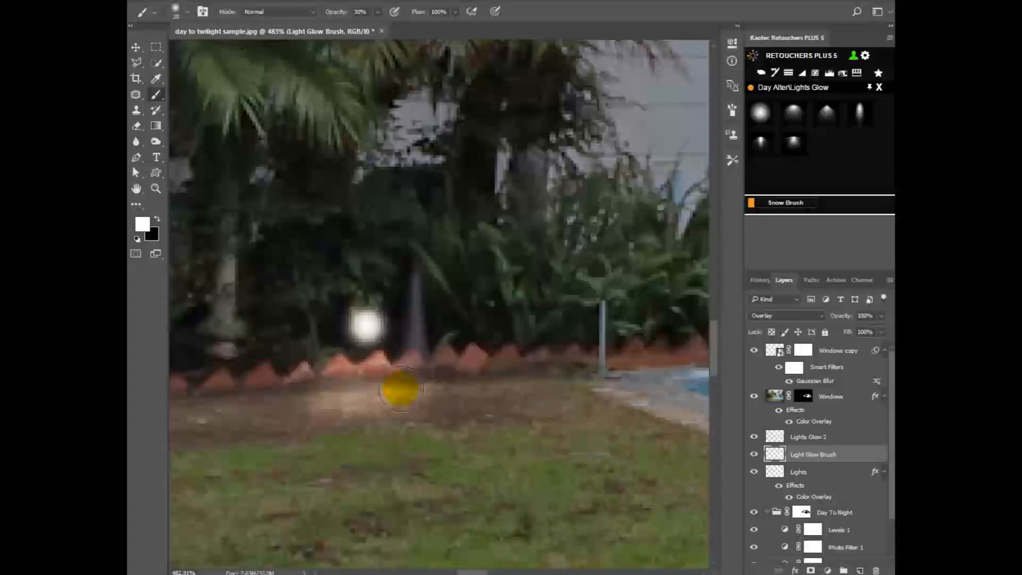
Add the third Lights Glow preset and position its beam on the lawn in front of the palm light.
scroll(496, 399, "down", 10)
left_click_drag(481, 448, 368, 393)
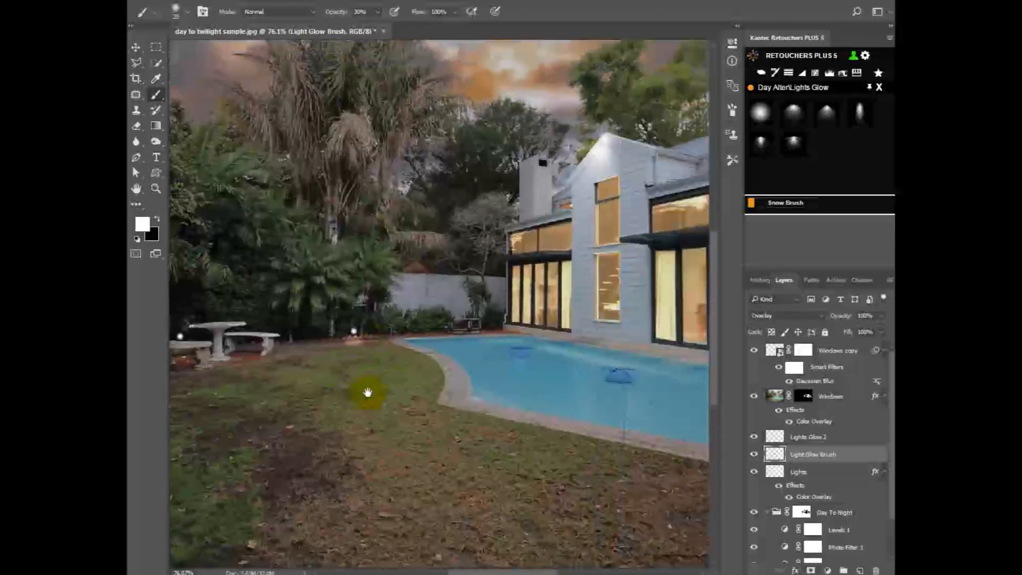
scroll(365, 383, "down", 2)
scroll(366, 389, "up", 6)
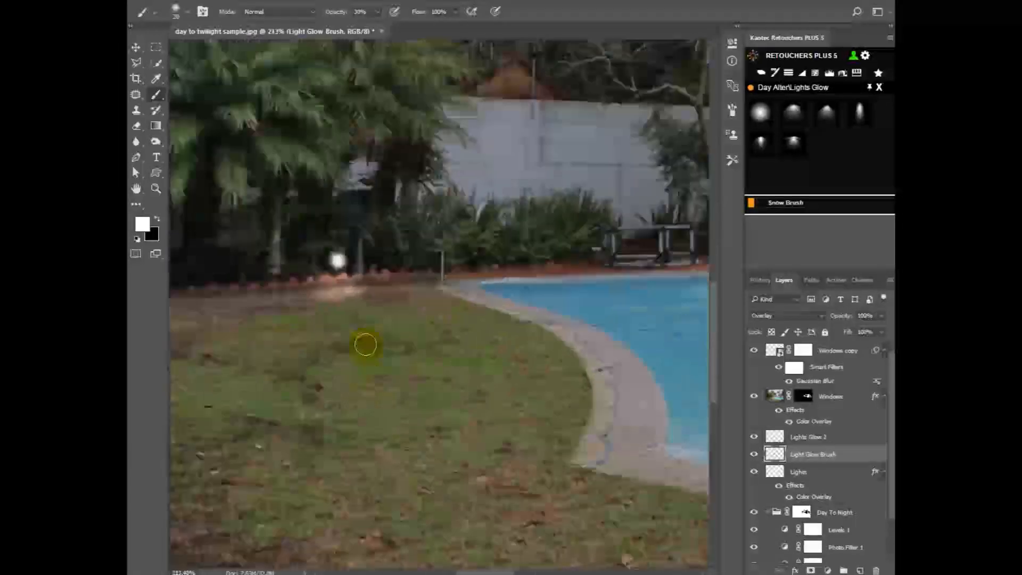
scroll(366, 345, "up", 1)
left_click_drag(366, 345, 396, 387)
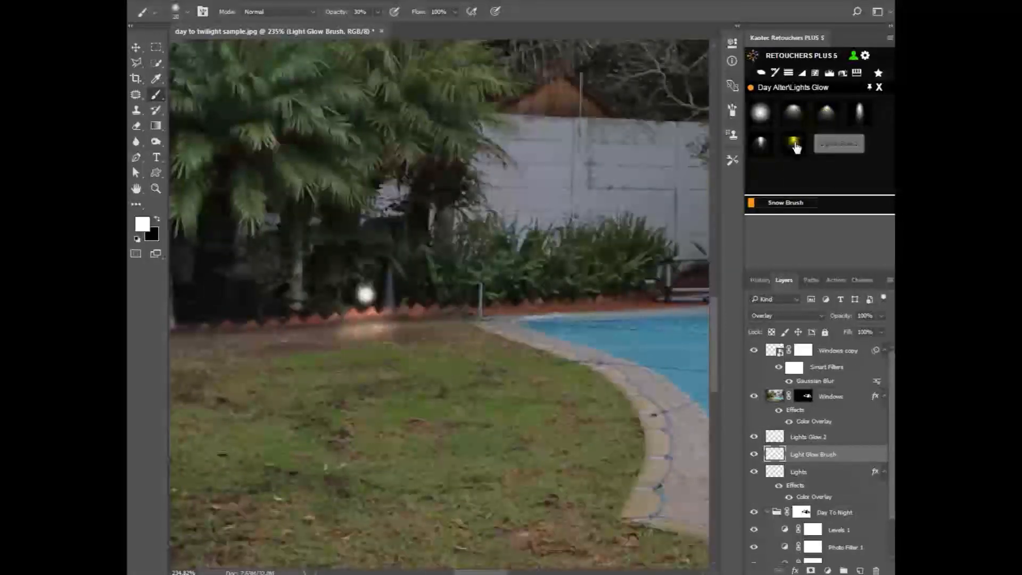
left_click(829, 115)
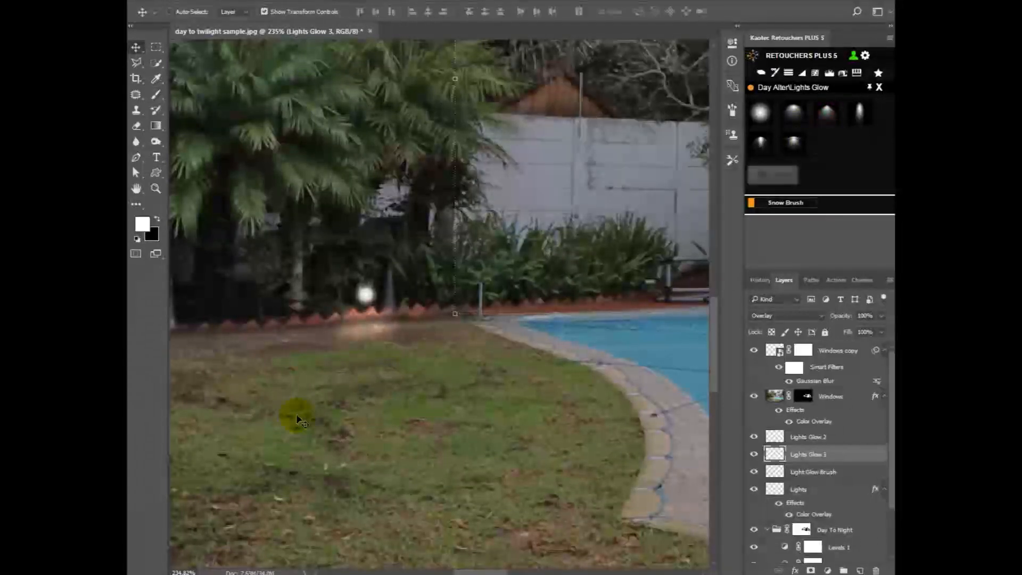
left_click_drag(554, 180, 422, 327)
scroll(422, 392, "down", 8)
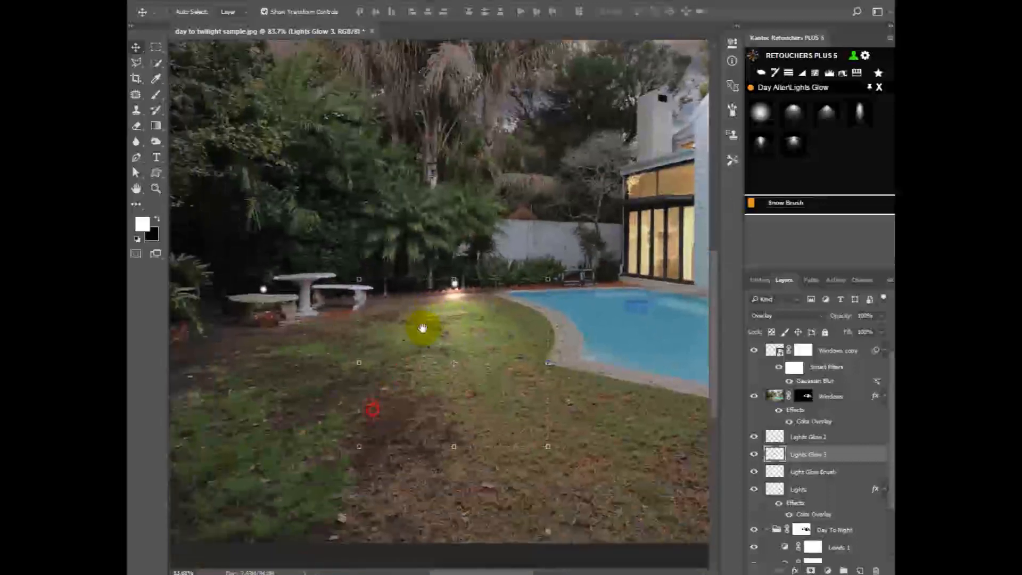
left_click_drag(488, 320, 484, 315)
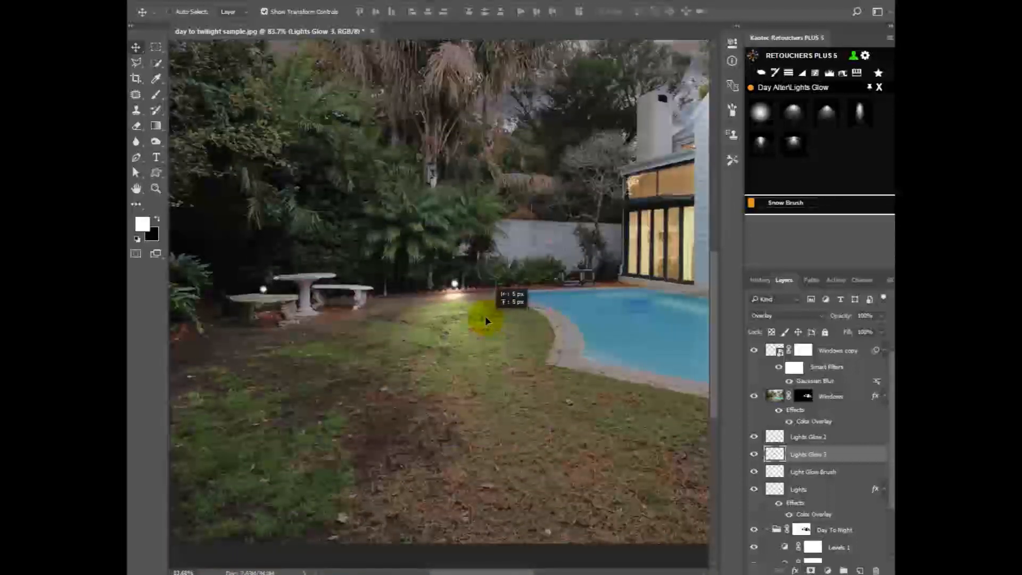
left_click_drag(270, 317, 397, 327)
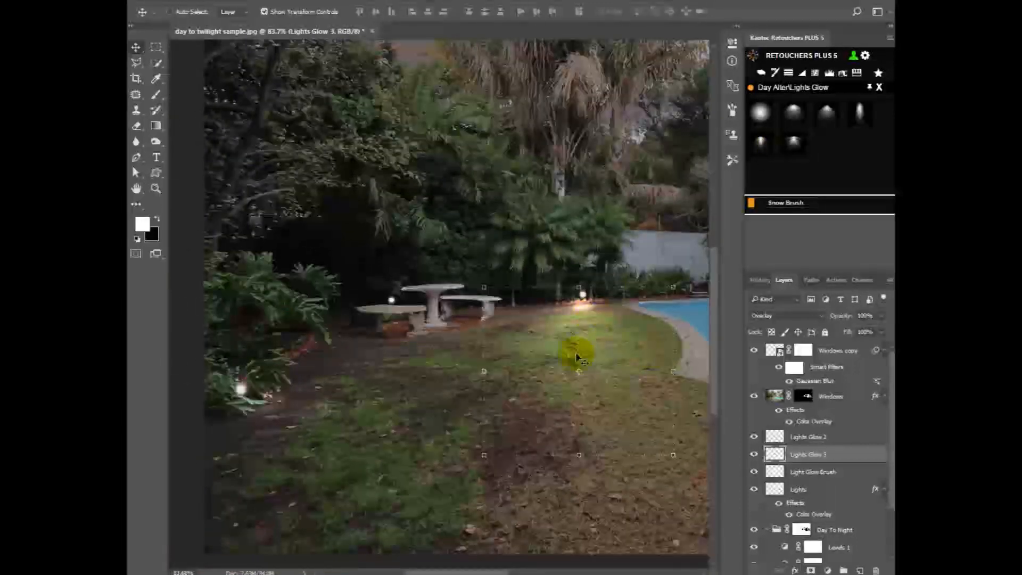
Duplicate the palm light's beam layer and position the copy at the light behind the stone bench.
left_click_drag(587, 318, 468, 347)
left_click_drag(468, 348, 475, 325)
left_click_drag(417, 299, 475, 318)
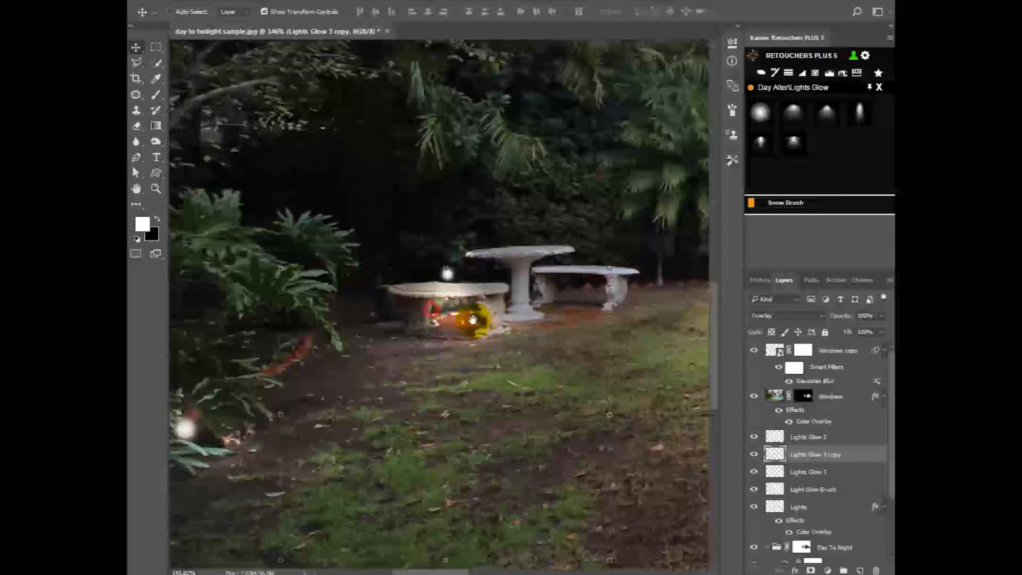
scroll(466, 304, "up", 5)
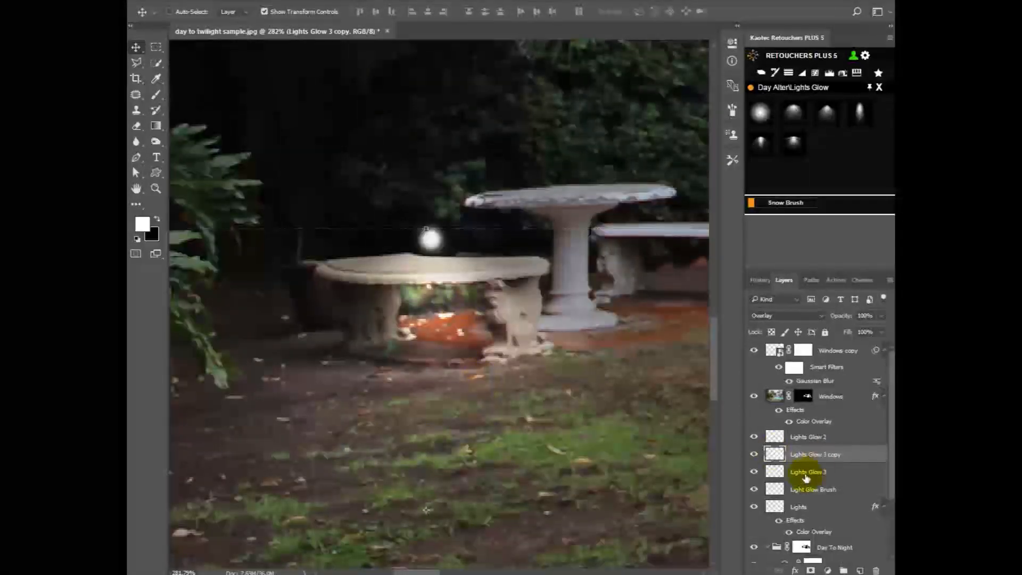
Add a layer mask to the copied beam and paint black over the stone bench's seat and legs with a small brush.
left_click(810, 569)
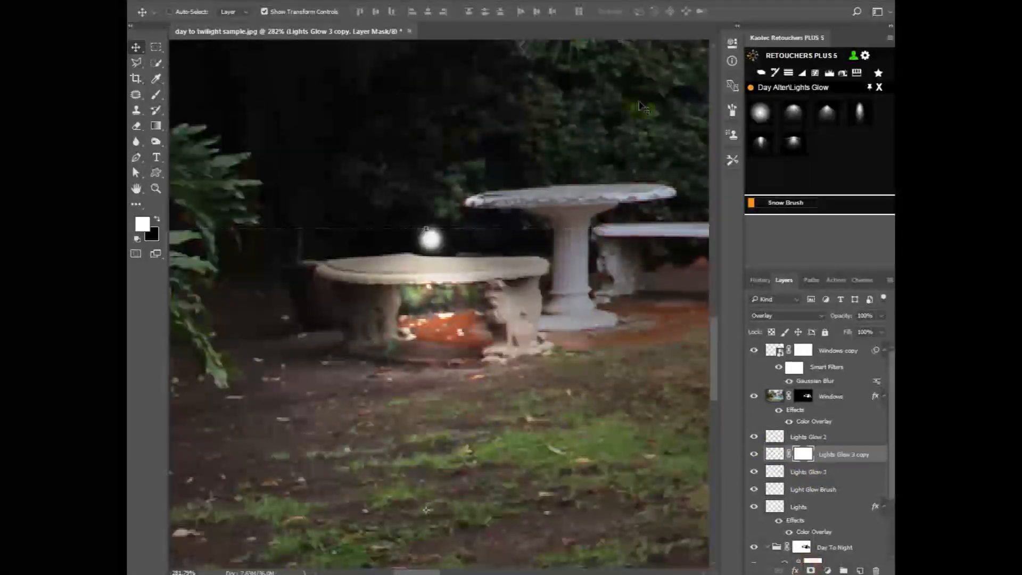
left_click(155, 97)
key("bracketleft")
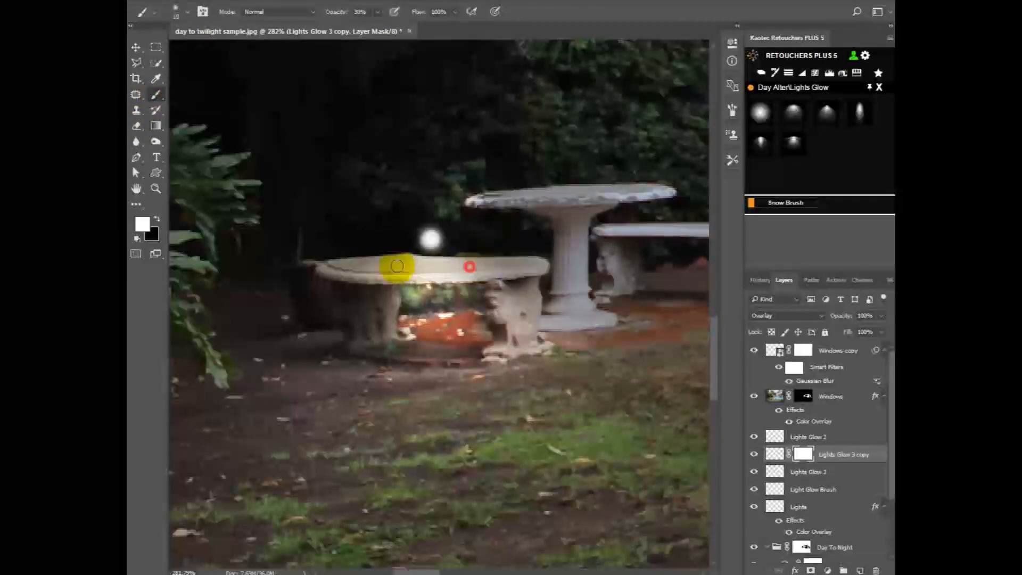
key("x")
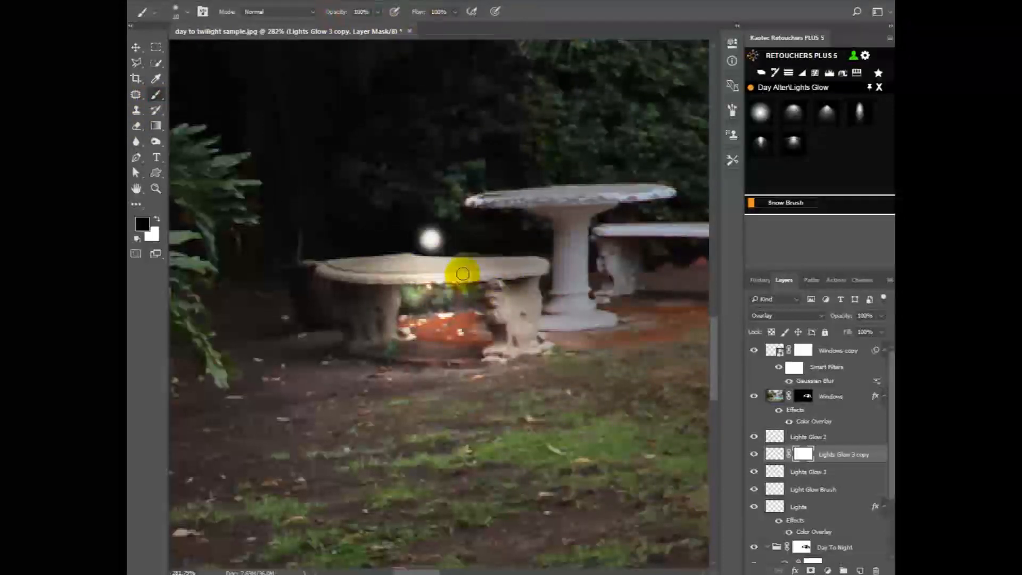
key("ctrl+z")
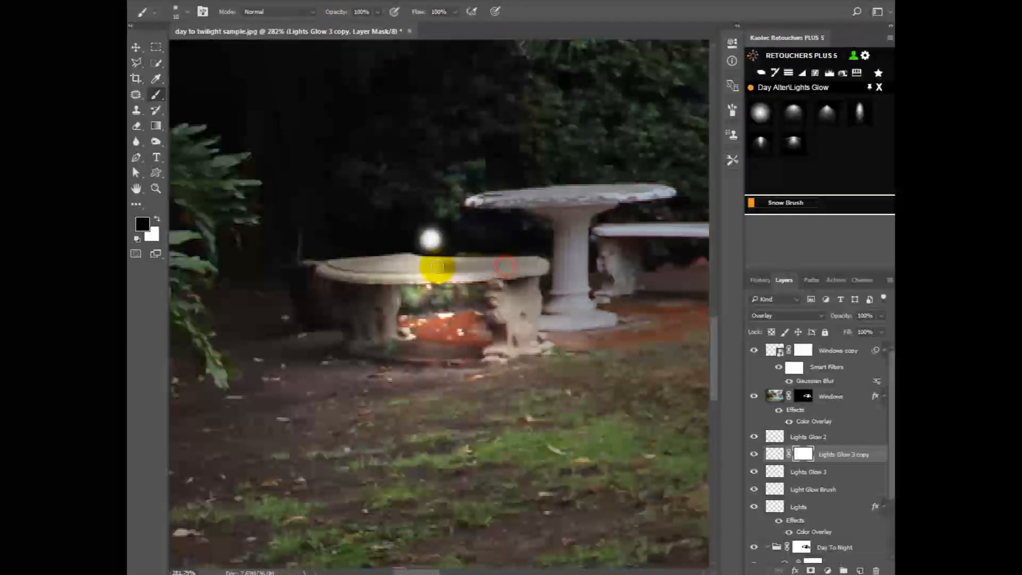
mouse_move(399, 261)
left_mouse_down()
mouse_move(327, 268)
mouse_move(489, 272)
mouse_move(375, 278)
mouse_move(483, 272)
mouse_move(389, 278)
mouse_move(387, 324)
left_mouse_up()
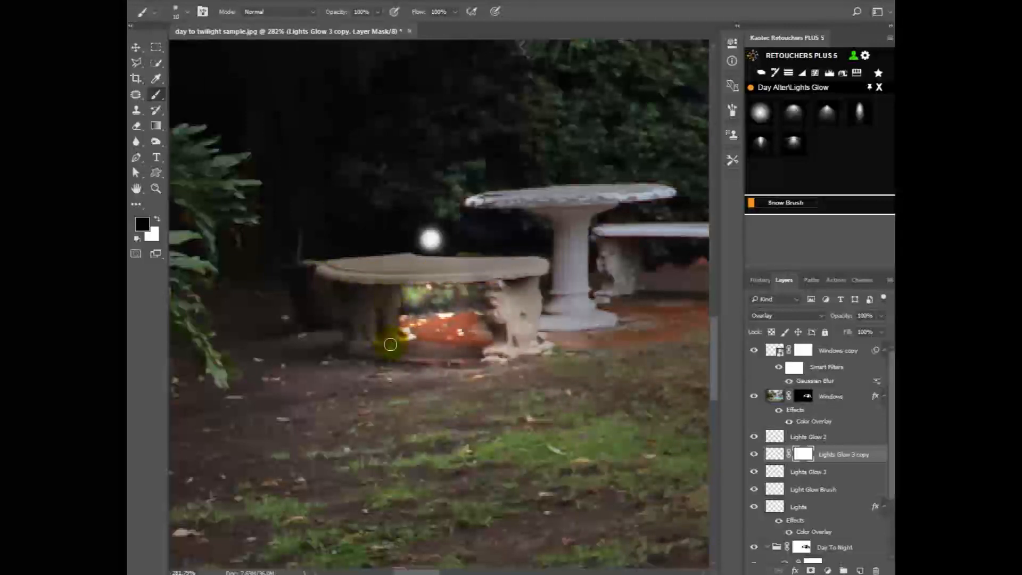
mouse_move(396, 310)
left_mouse_down()
mouse_move(422, 282)
mouse_move(410, 279)
mouse_move(496, 282)
mouse_move(495, 329)
mouse_move(504, 286)
mouse_move(499, 318)
mouse_move(495, 307)
mouse_move(518, 327)
mouse_move(531, 286)
mouse_move(531, 326)
mouse_move(499, 363)
left_mouse_up()
key("x")
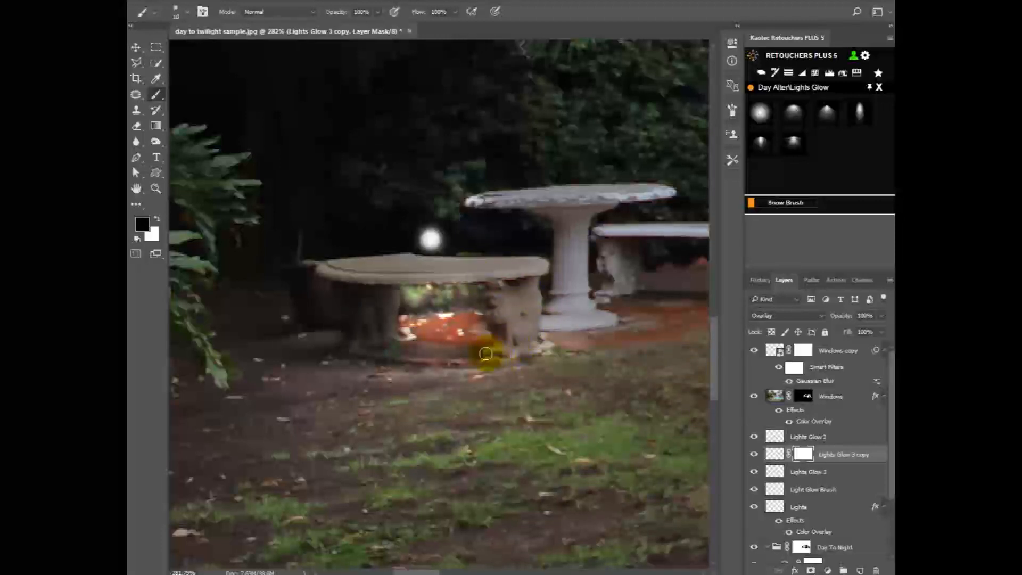
Touch up the beam's mask beneath the bench with a larger white brush, and compare the image with the layer hidden and shown.
key("x")
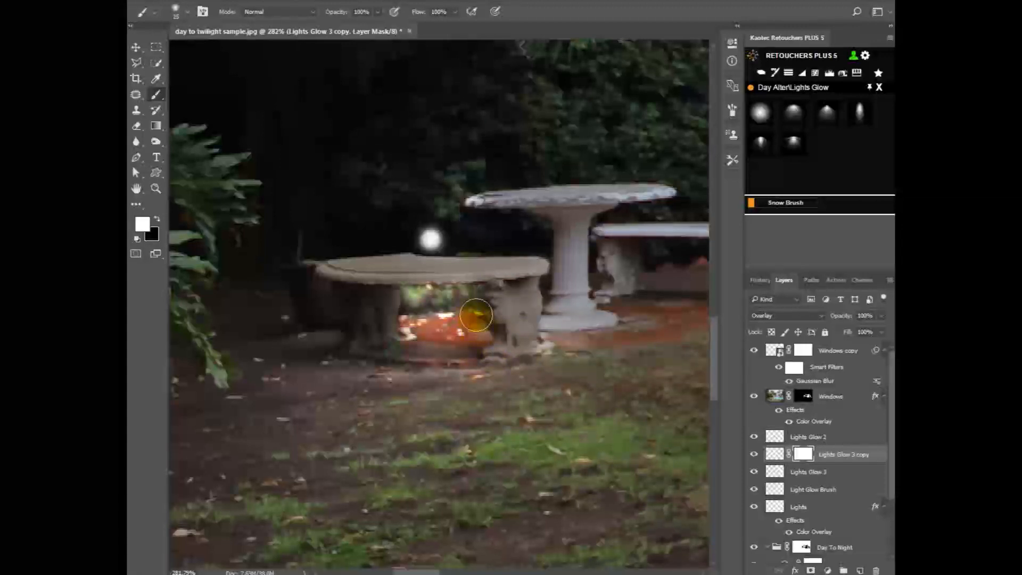
mouse_move(481, 337)
left_mouse_down()
mouse_move(412, 327)
mouse_move(415, 302)
mouse_move(410, 318)
mouse_move(426, 335)
left_mouse_up()
scroll(492, 351, "down", 3)
left_click_drag(494, 319, 461, 308)
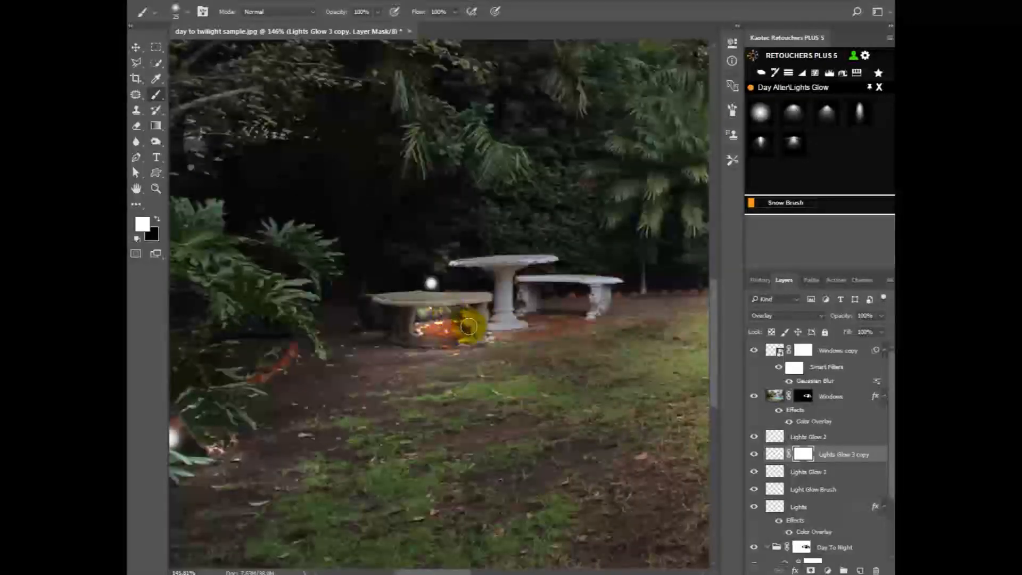
scroll(479, 324, "down", 2)
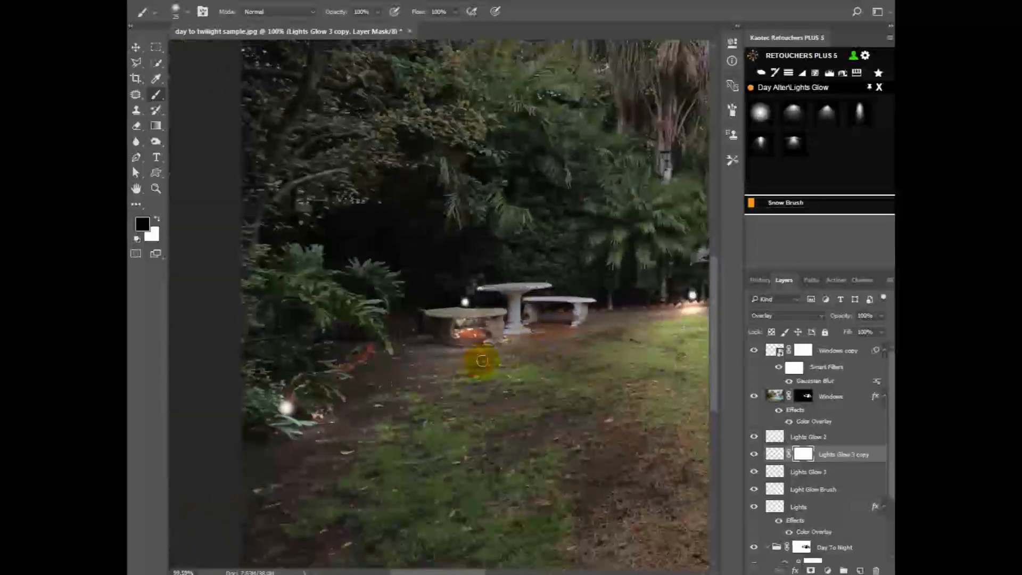
scroll(479, 354, "up", 1)
scroll(483, 360, "down", 1)
left_click(754, 454)
left_click(755, 454)
left_click(756, 456)
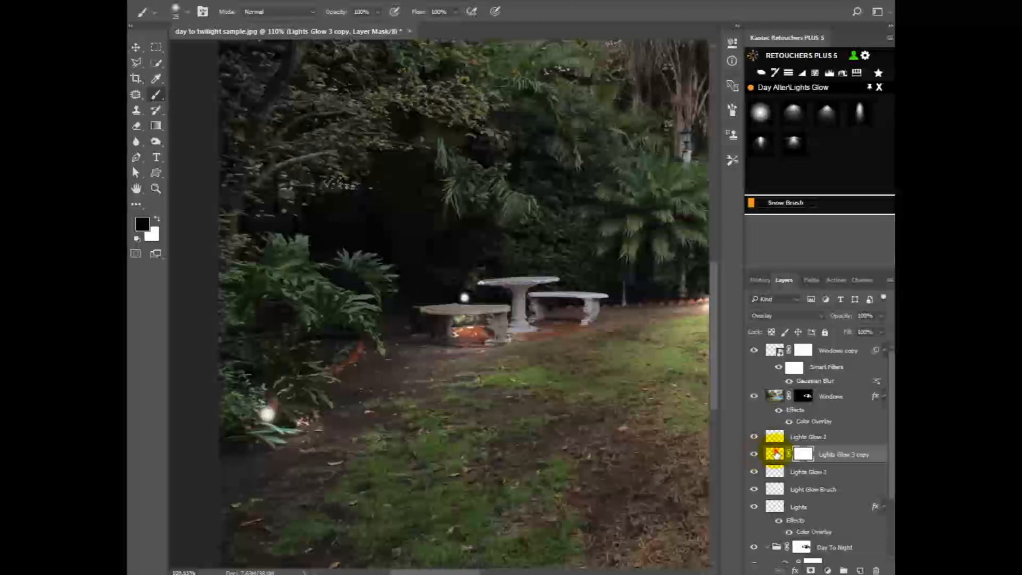
Duplicate the masked bench beam layer and set the copy's opacity to 41%.
left_click(776, 454)
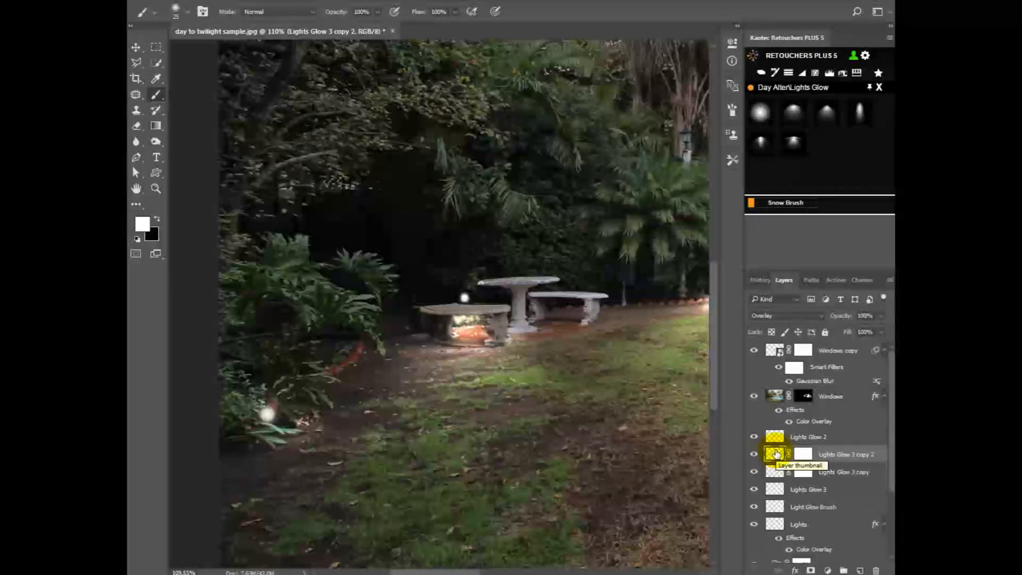
left_click_drag(838, 322, 815, 326)
left_click_drag(440, 435, 472, 406)
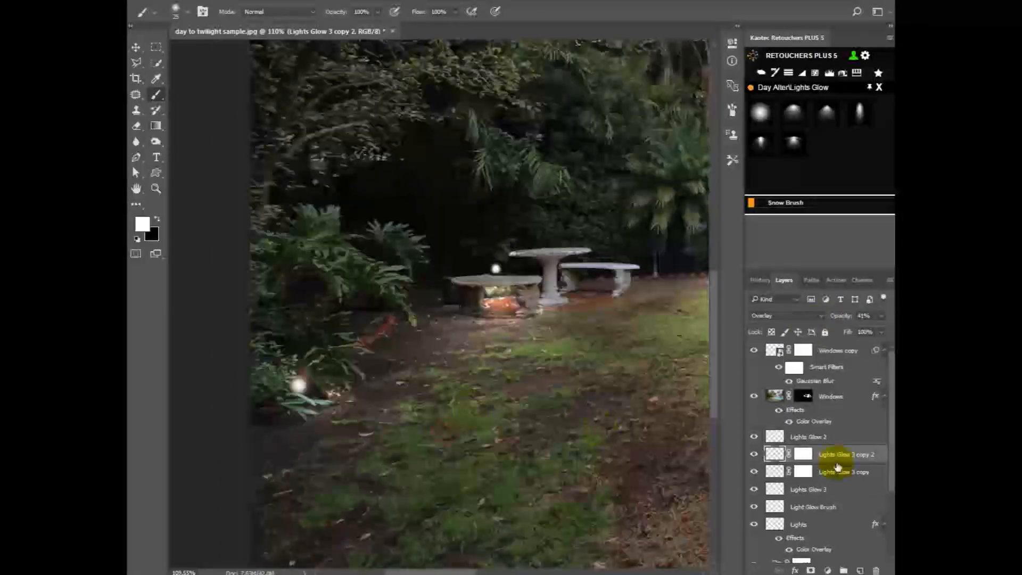
Add the third Lights Glow preset and move its beam to the left foreground plant light.
left_click(823, 117)
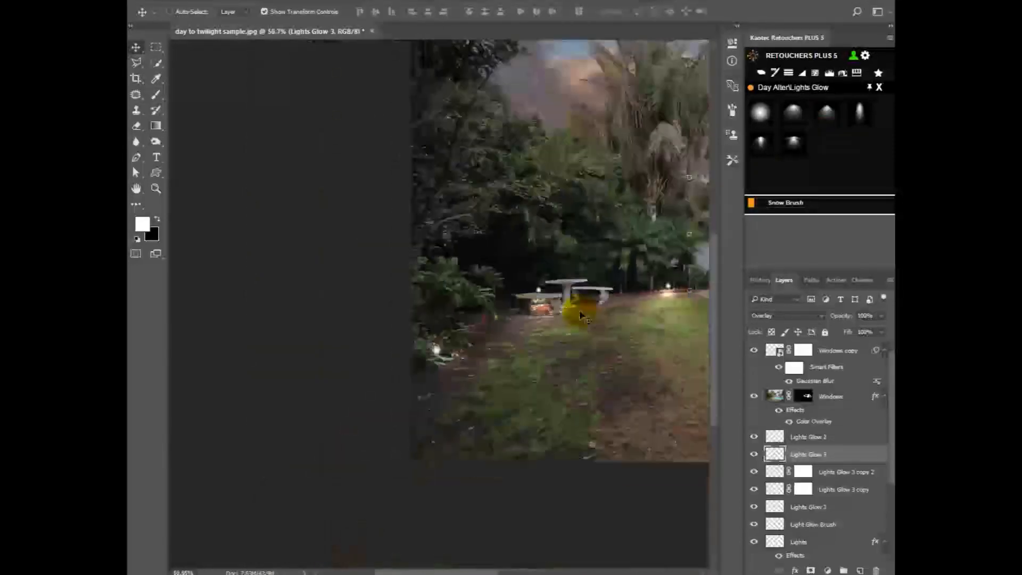
left_click_drag(414, 284, 223, 411)
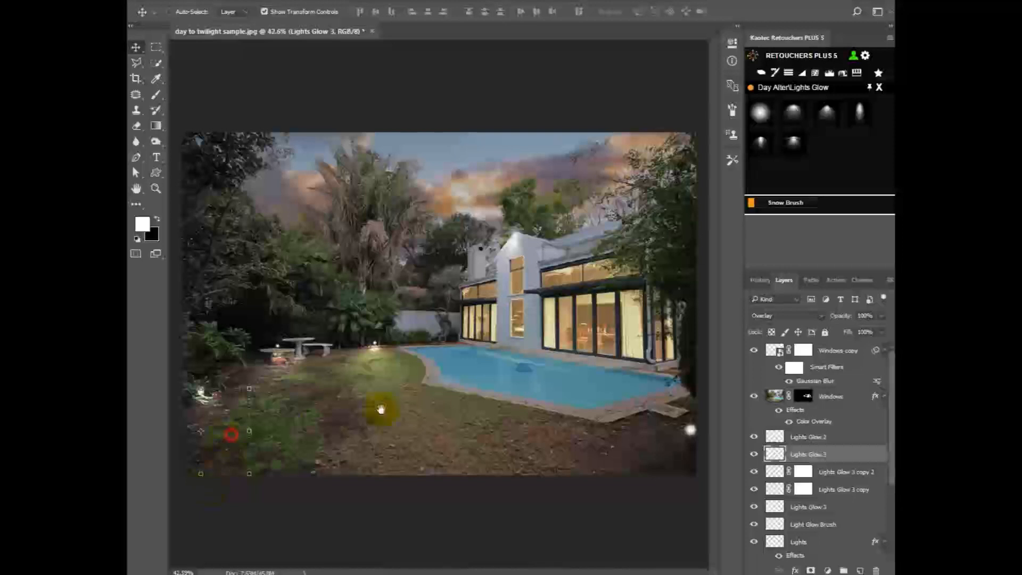
scroll(329, 409, "up", 4)
left_click_drag(326, 410, 516, 356)
scroll(498, 353, "up", 3)
left_click_drag(462, 335, 464, 210)
Rotate the plant light's beam about -67° around the light, then stretch and skew it across the lawn.
left_click_drag(465, 471, 637, 365)
left_click_drag(544, 229, 543, 256)
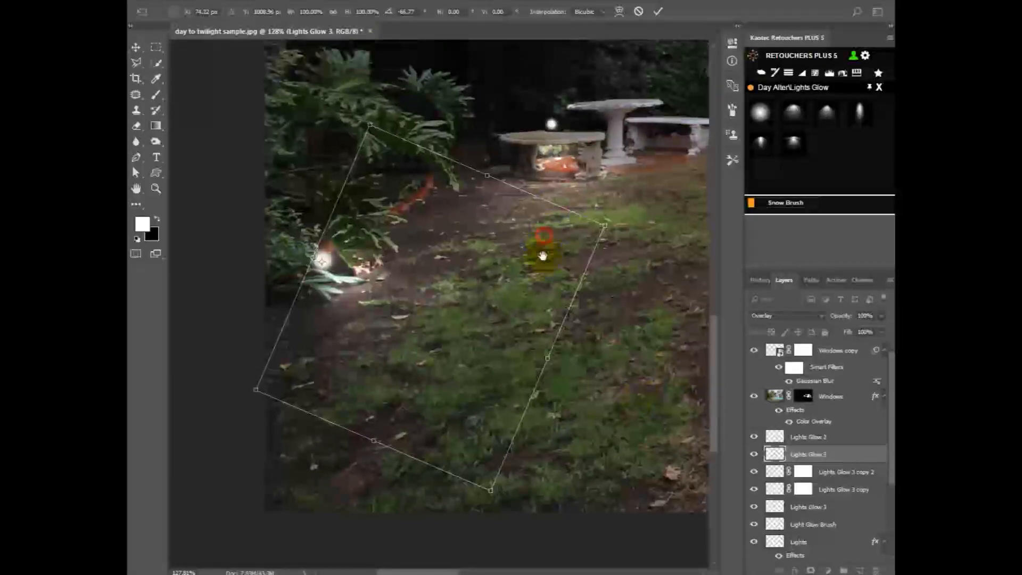
left_click_drag(548, 361, 610, 345)
scroll(650, 366, "down", 4)
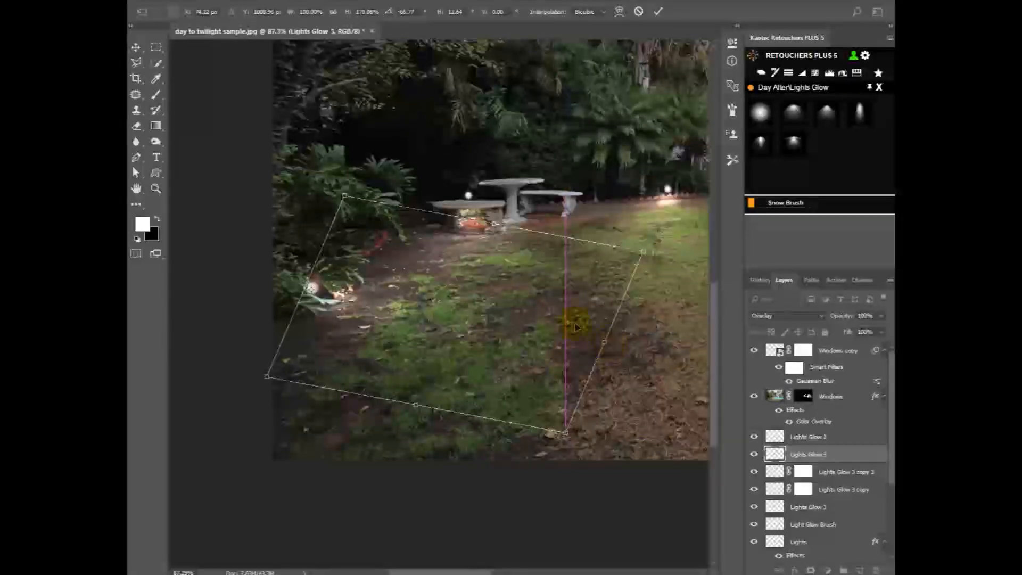
left_click_drag(346, 197, 329, 231)
key("Return")
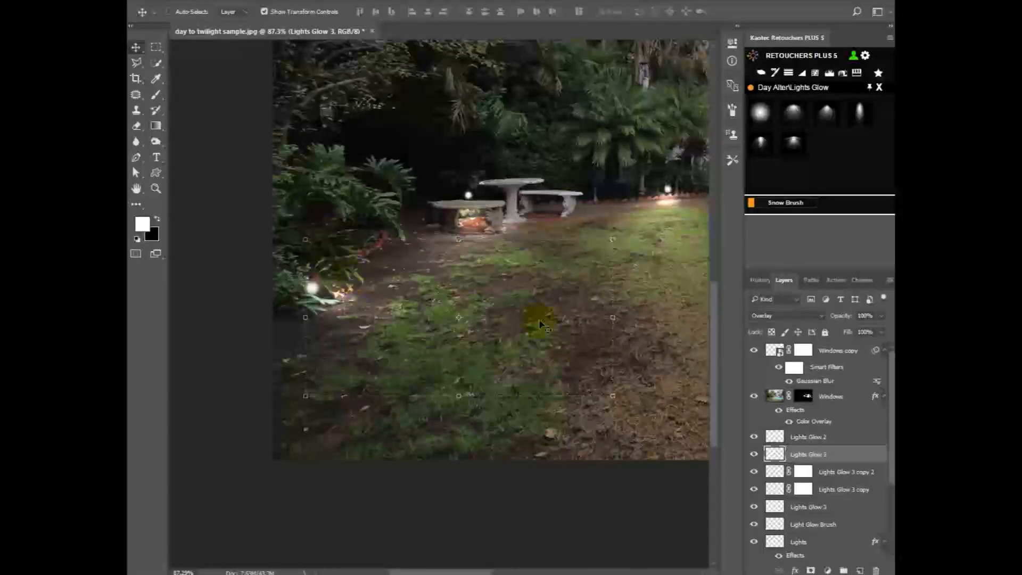
Duplicate the foreground plant light's beam layer to intensify its glow on the lawn.
scroll(540, 324, "down", 2)
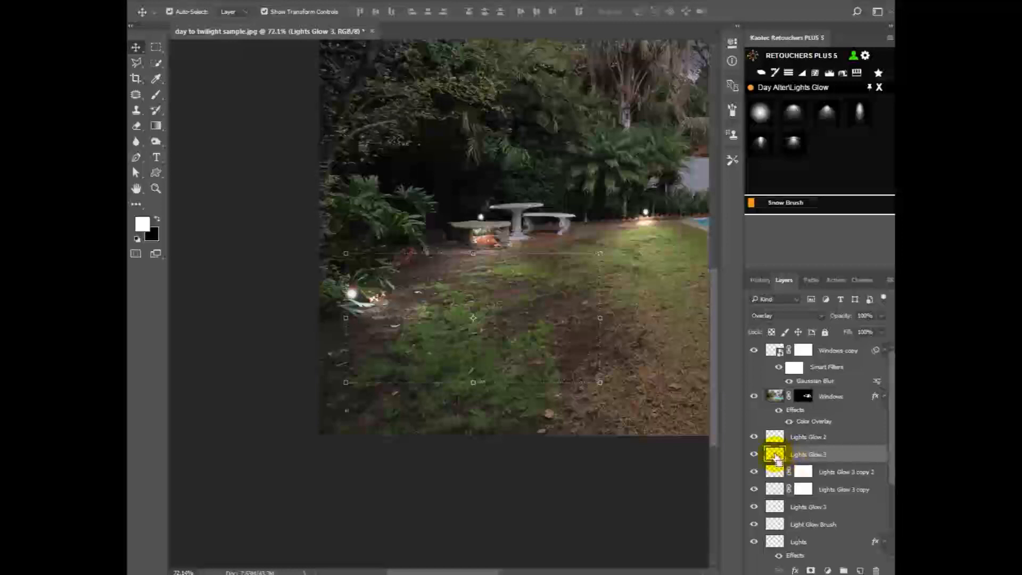
key("ctrl+j")
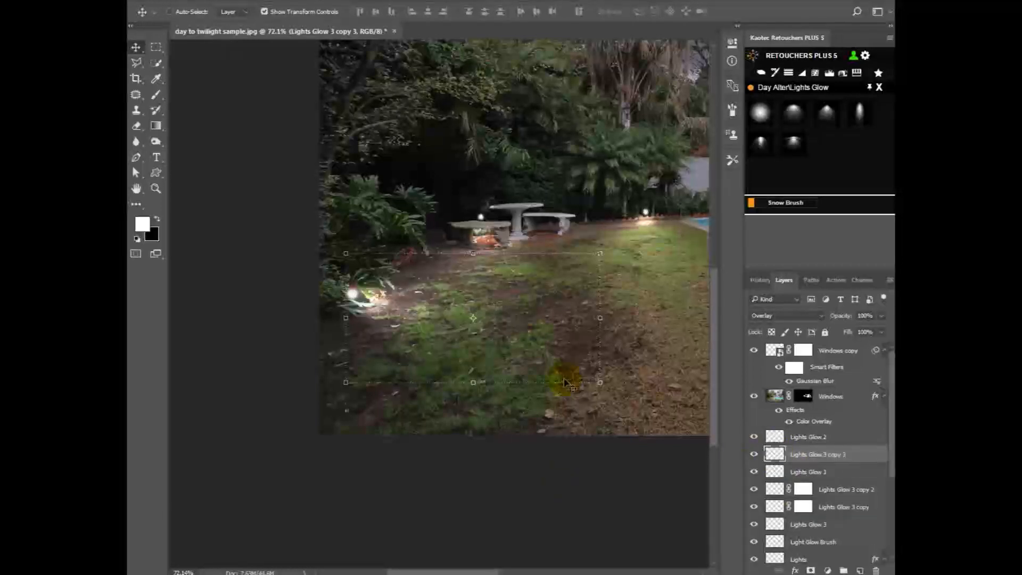
scroll(564, 479, "down", 3)
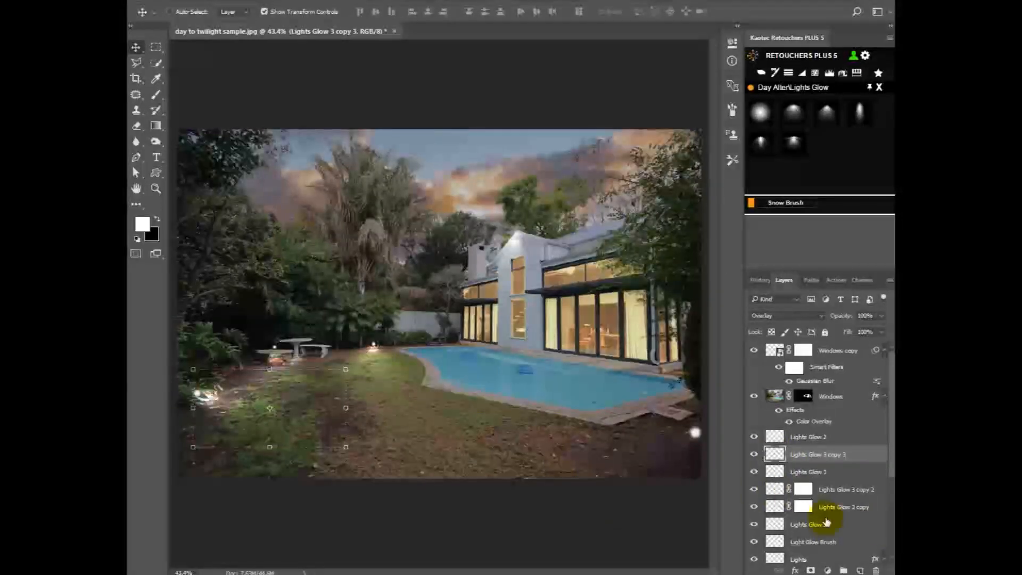
Add another third Lights Glow preset above the bench beam copies and move its beam to the light at the photo's right edge.
left_click(777, 490)
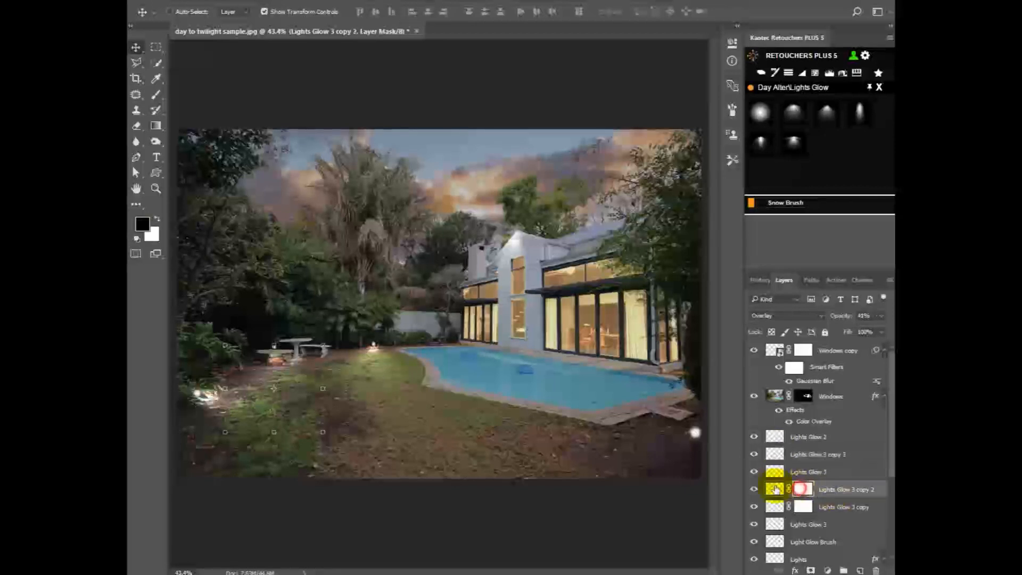
key("z")
left_click_drag(297, 318, 182, 477)
left_click_drag(379, 446, 335, 513)
scroll(389, 479, "down", 5)
left_click_drag(498, 478, 401, 468)
left_click_drag(612, 486, 347, 447)
scroll(537, 408, "down", 3)
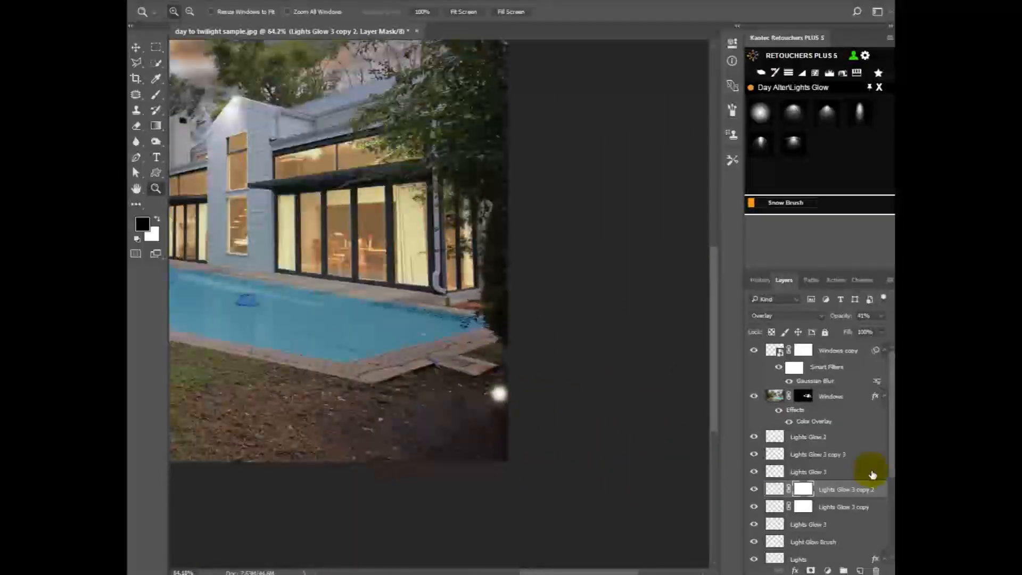
left_click(826, 119)
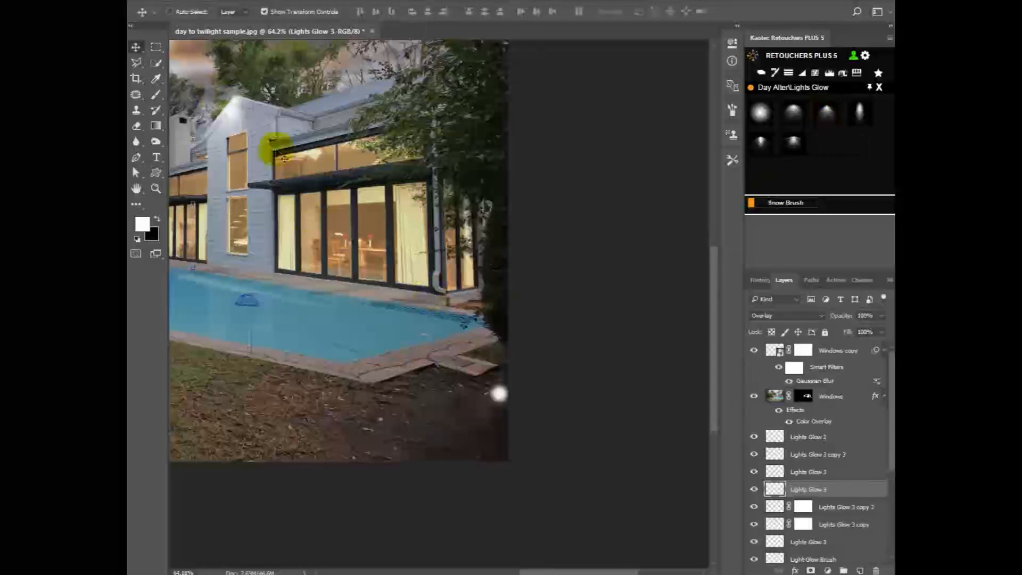
left_click_drag(308, 303, 524, 315)
left_click_drag(360, 195, 514, 496)
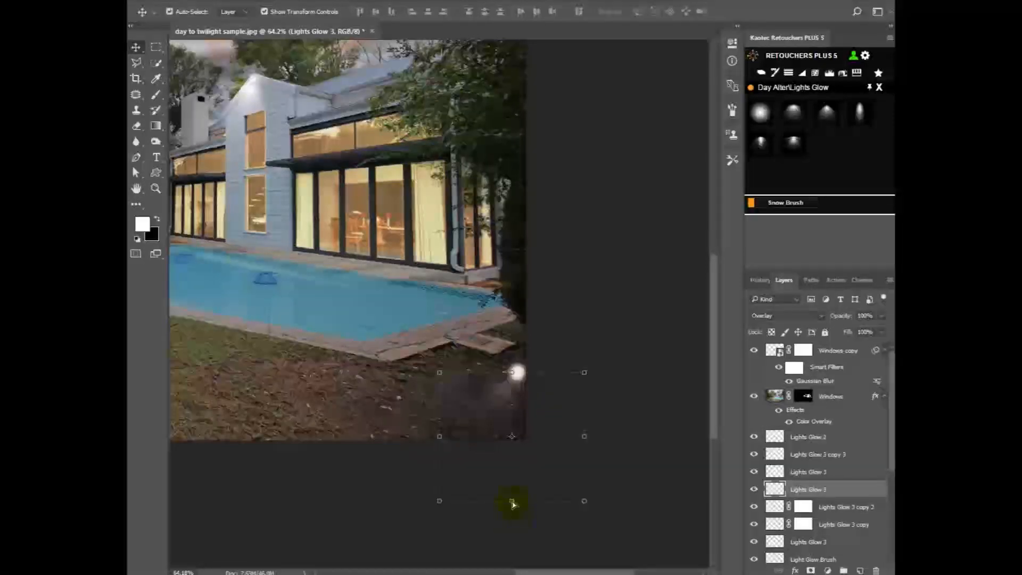
Rotate the right-edge beam about 124° around its light toward the pool paving, and duplicate its layer to intensify the glow.
left_click(516, 374)
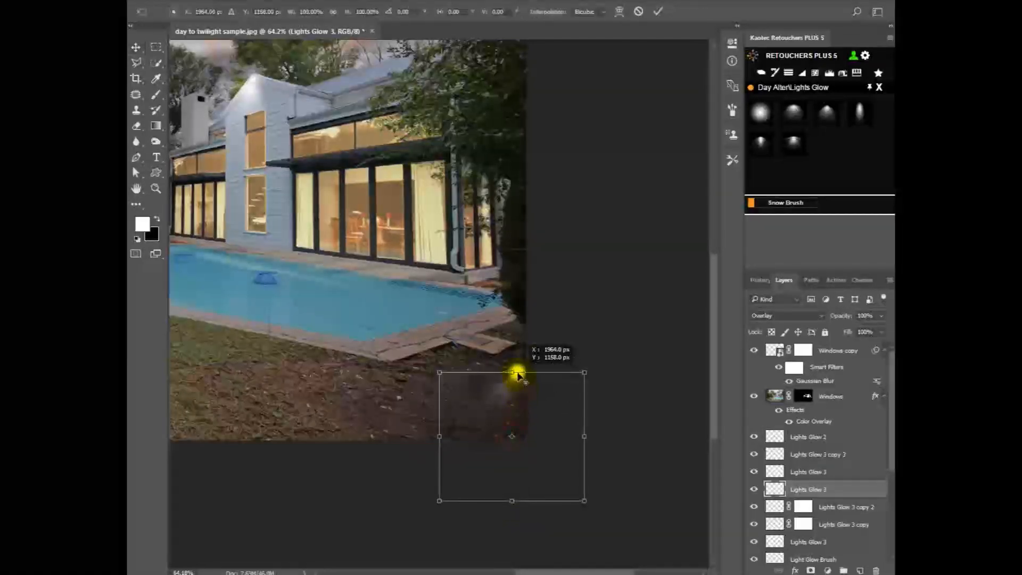
left_click_drag(513, 513, 388, 278)
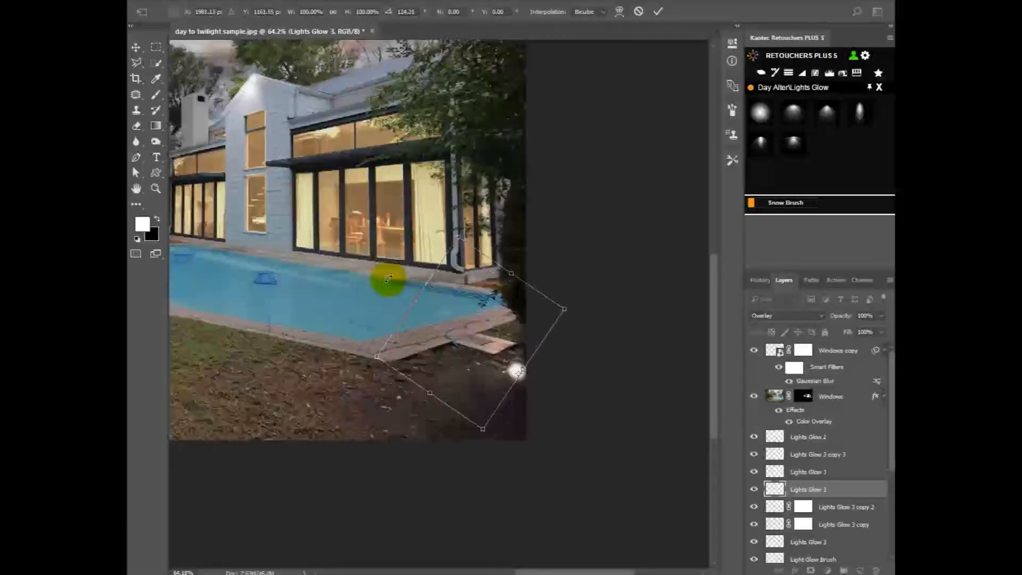
key("Return")
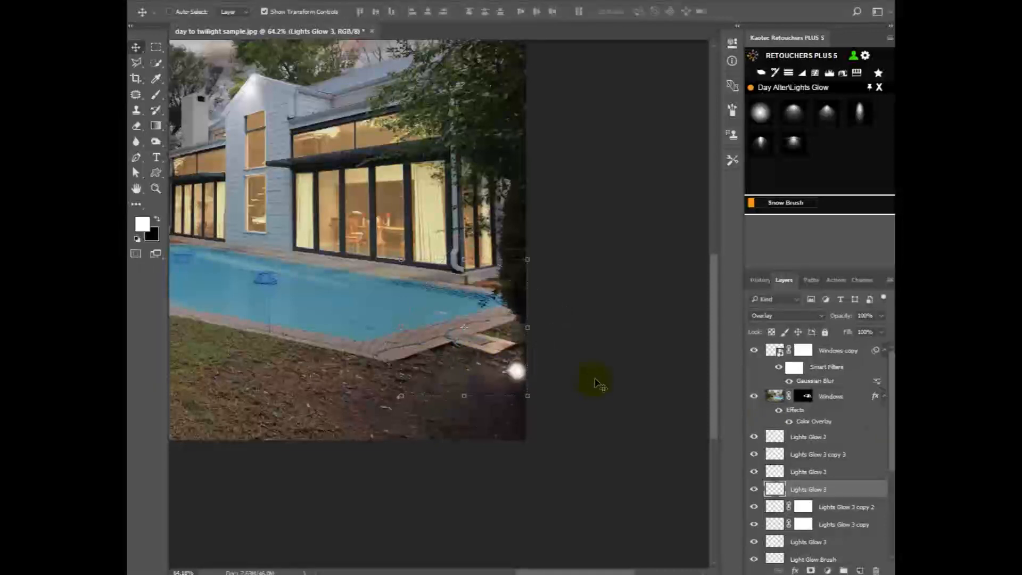
key("ctrl+j")
key("ctrl+0")
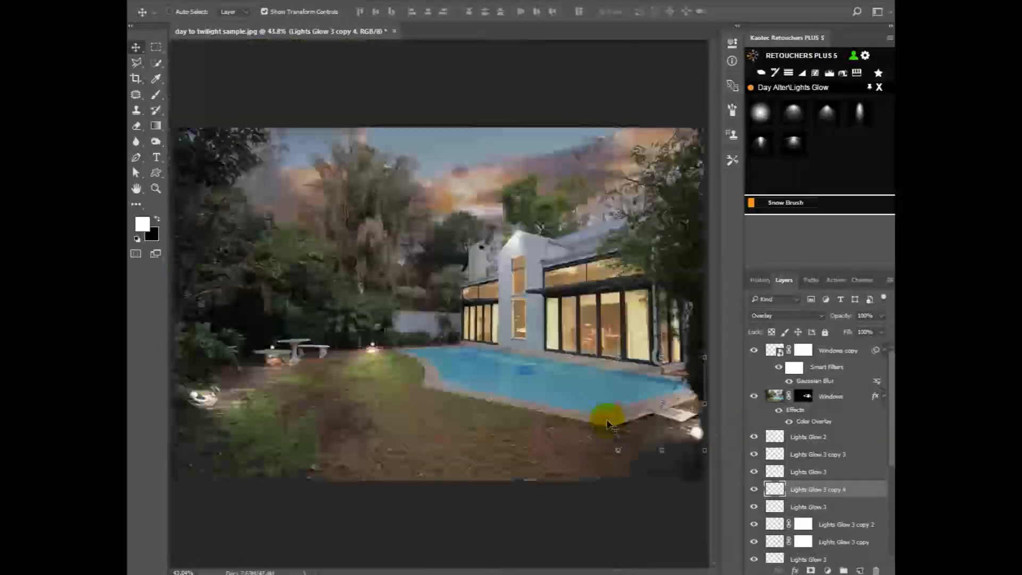
scroll(656, 464, "down", 2)
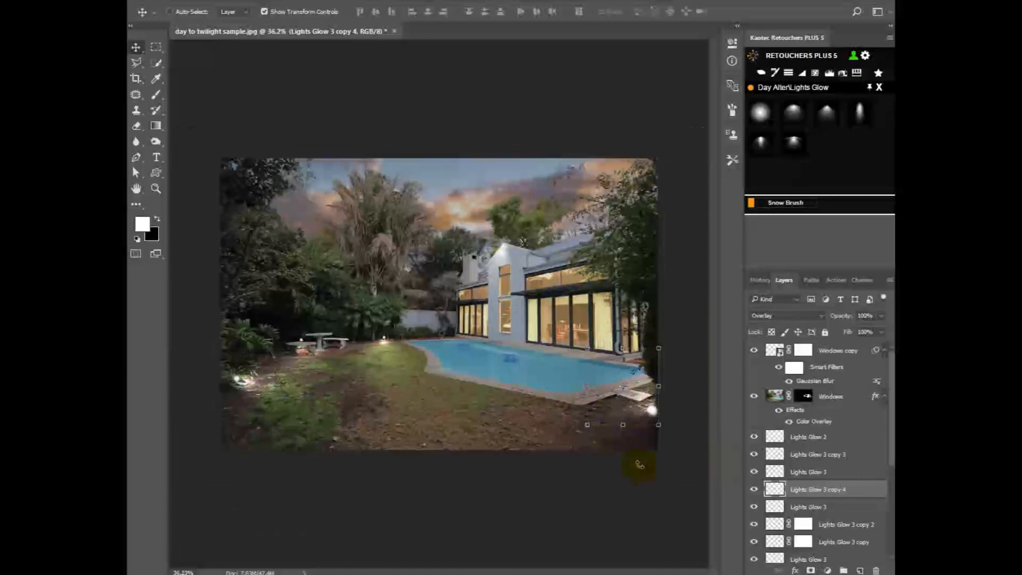
Paint two white light spots along the pool's far wall on the Lights layer using the Brush tool.
left_click(809, 522)
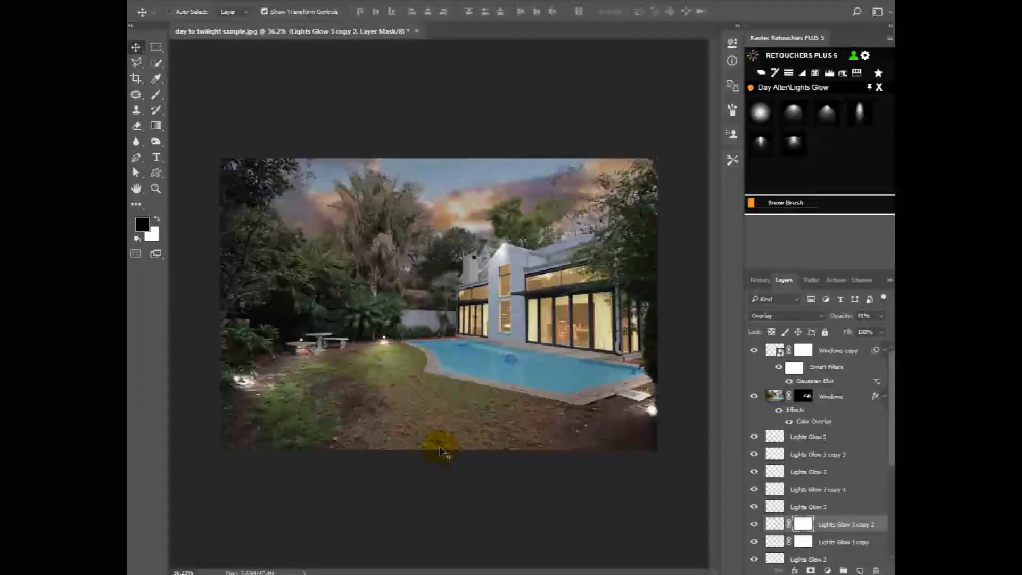
scroll(554, 382, "up", 6)
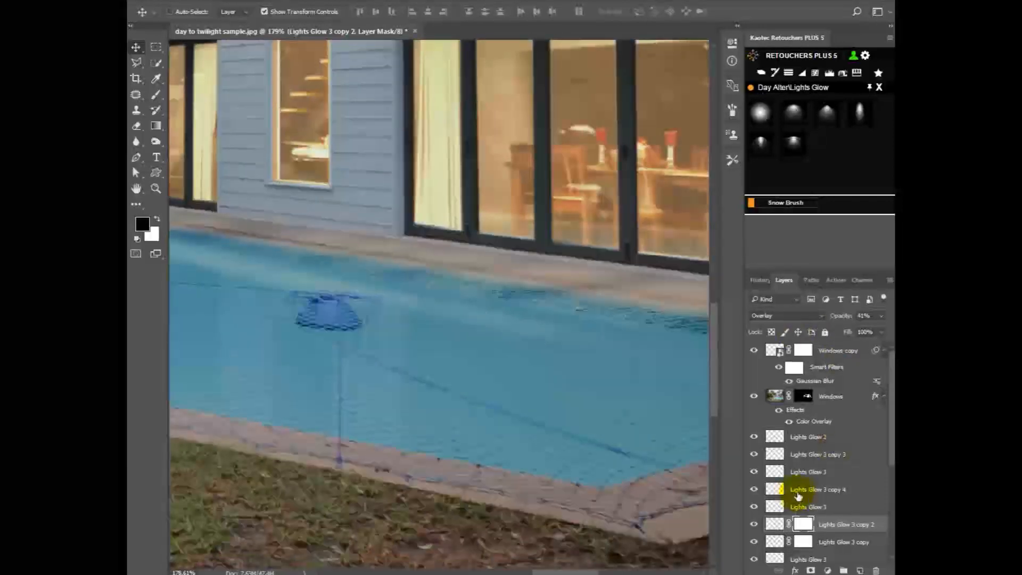
scroll(799, 495, "down", 5)
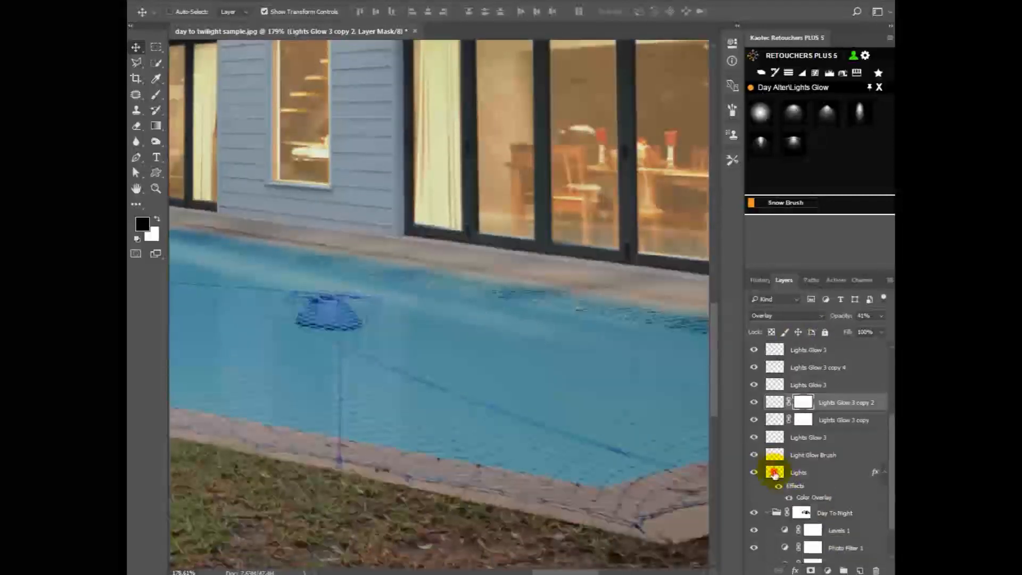
left_click(775, 473)
left_click(156, 95)
key("x")
left_click_drag(545, 340, 221, 321)
left_click_drag(441, 341, 636, 374)
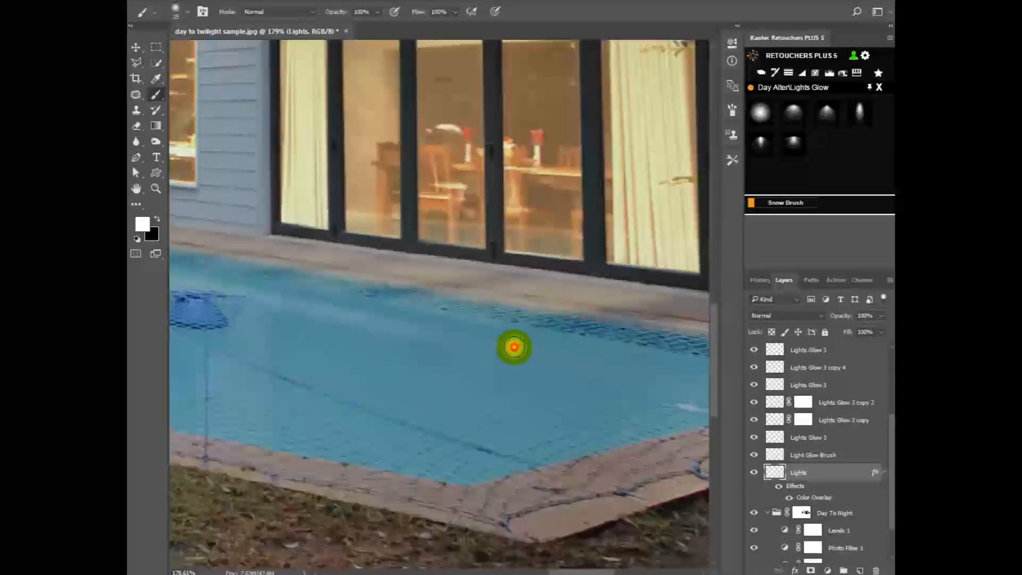
left_click_drag(328, 333, 700, 367)
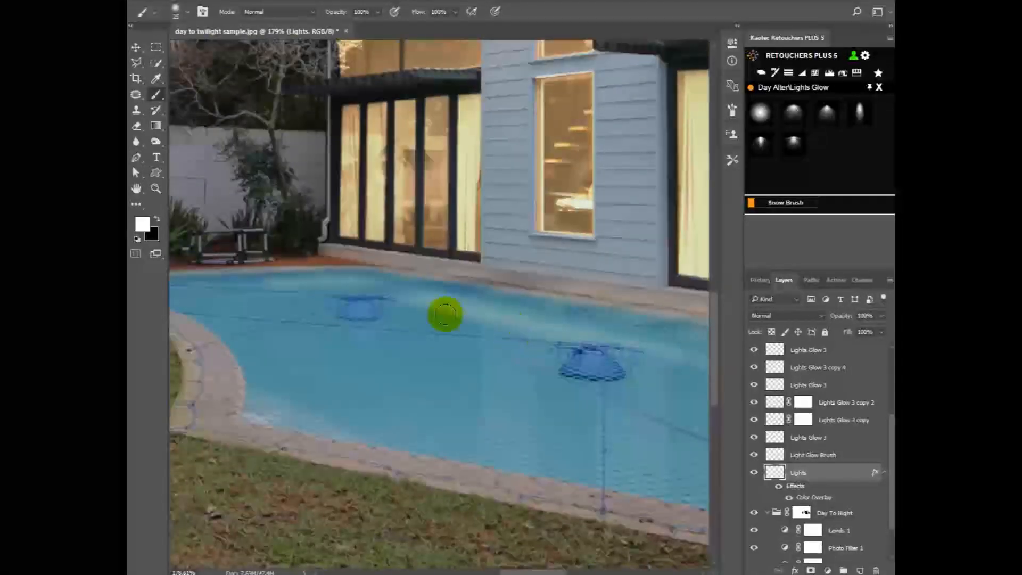
key("ctrl+0")
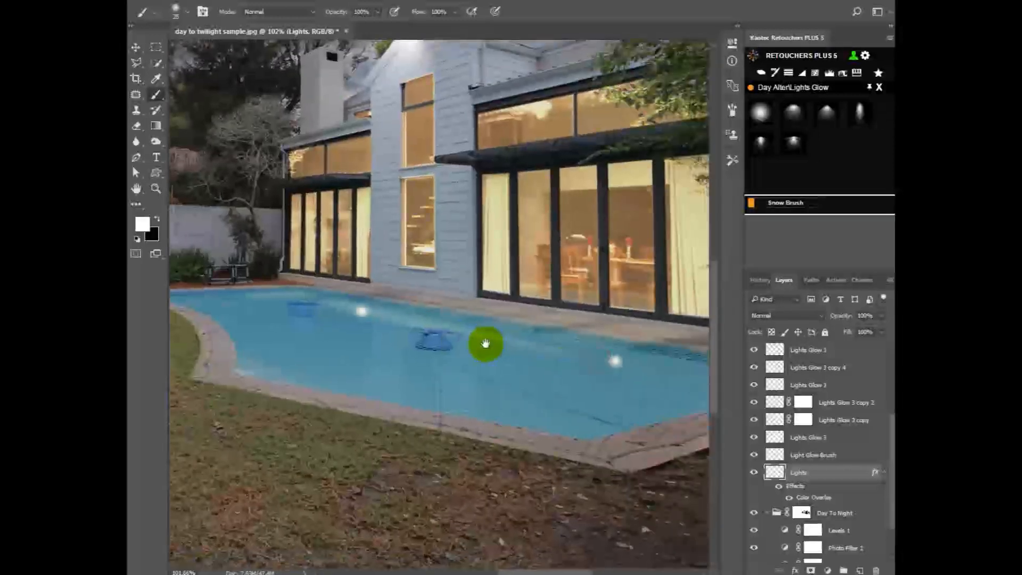
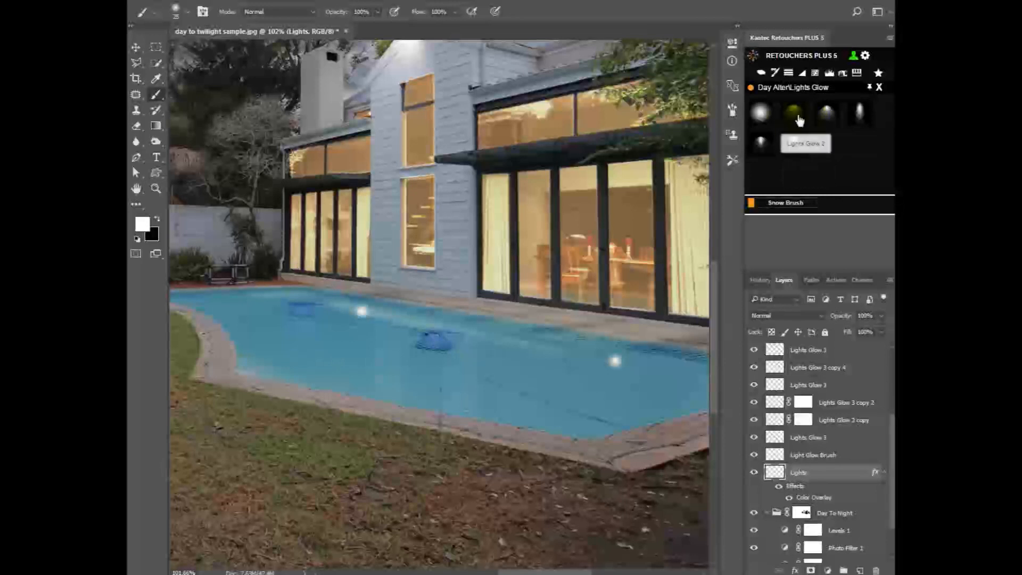
Add the third Lights Glow preset, place its beam on the nearer pool light, and rotate it about 26° around that light.
left_click(827, 119)
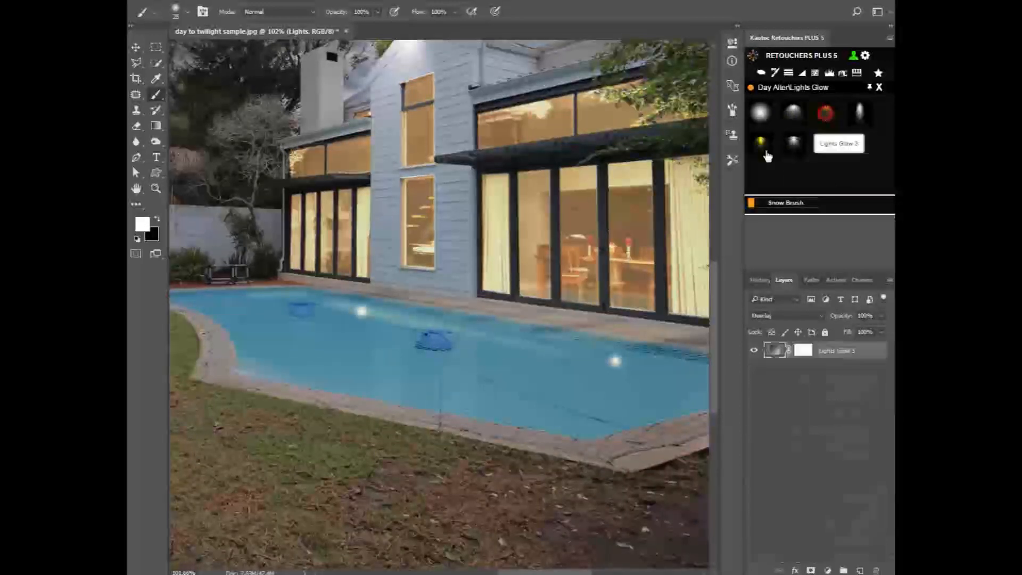
left_click_drag(306, 172, 538, 338)
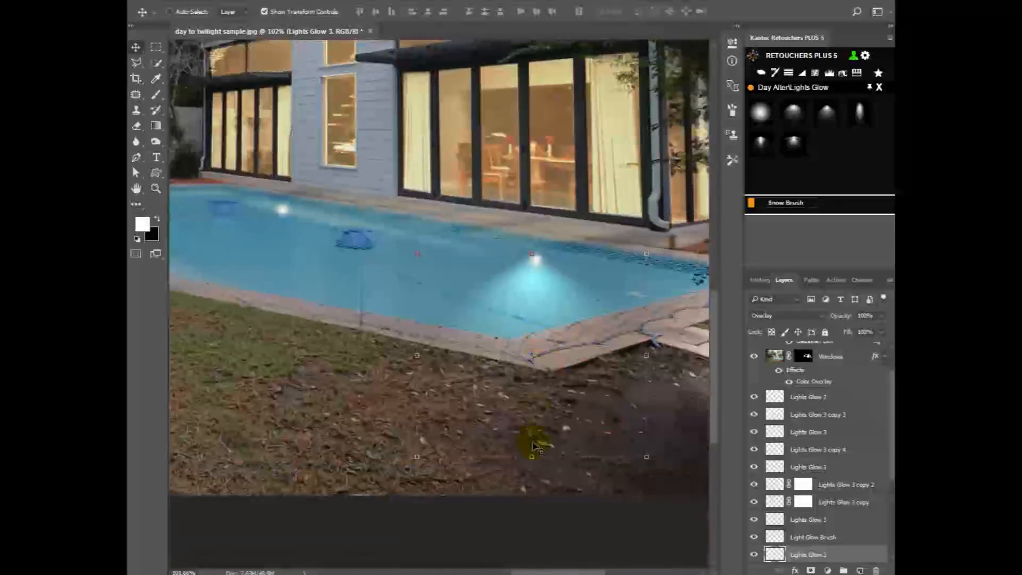
left_click_drag(533, 466, 449, 425)
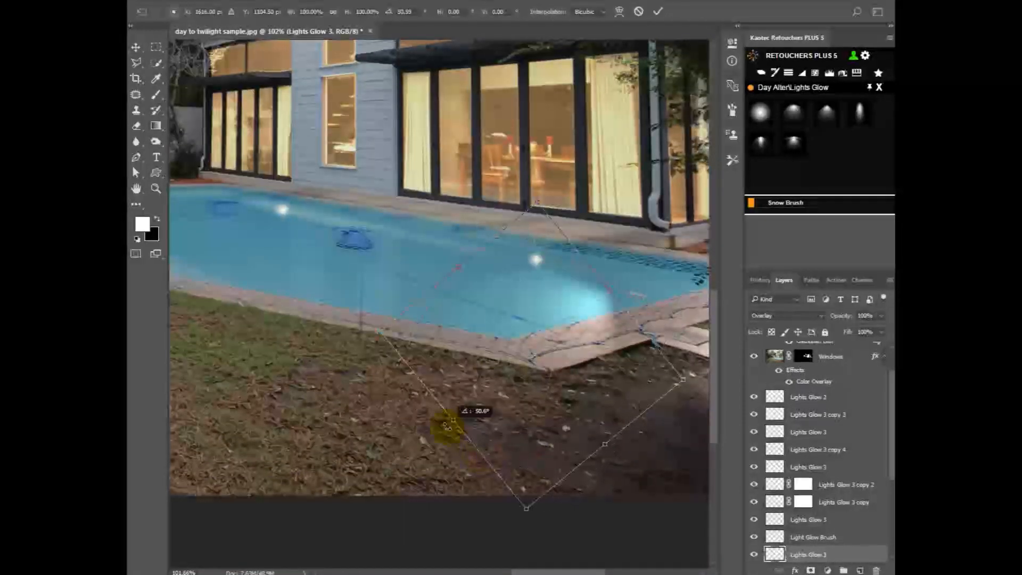
left_click_drag(580, 326, 535, 260)
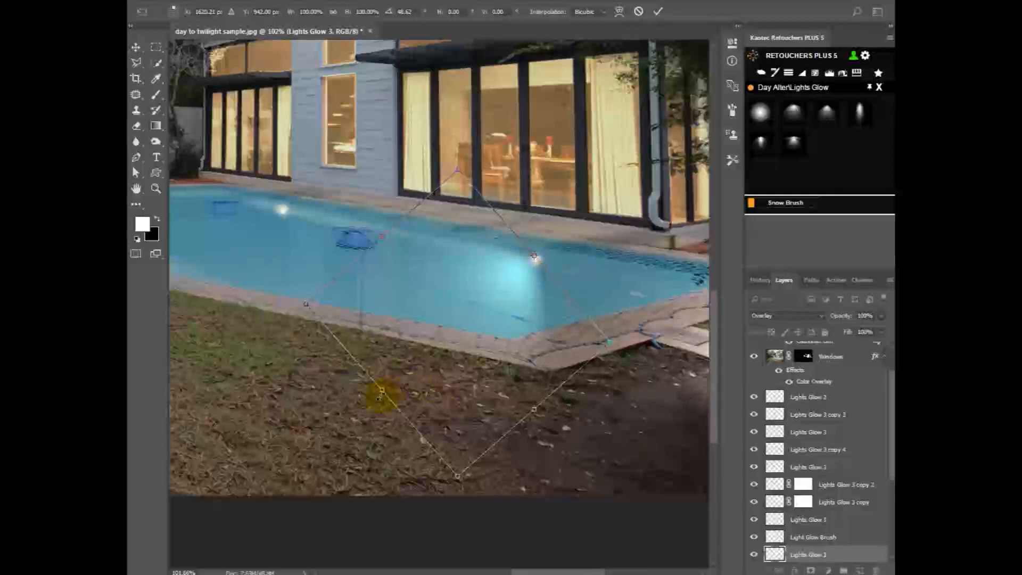
left_click_drag(372, 398, 434, 453)
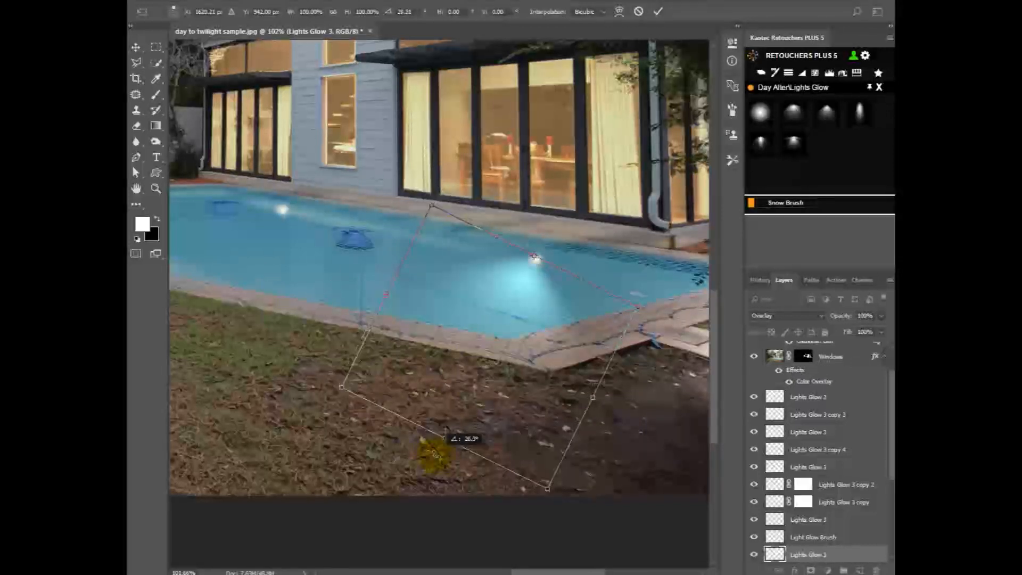
key("Return")
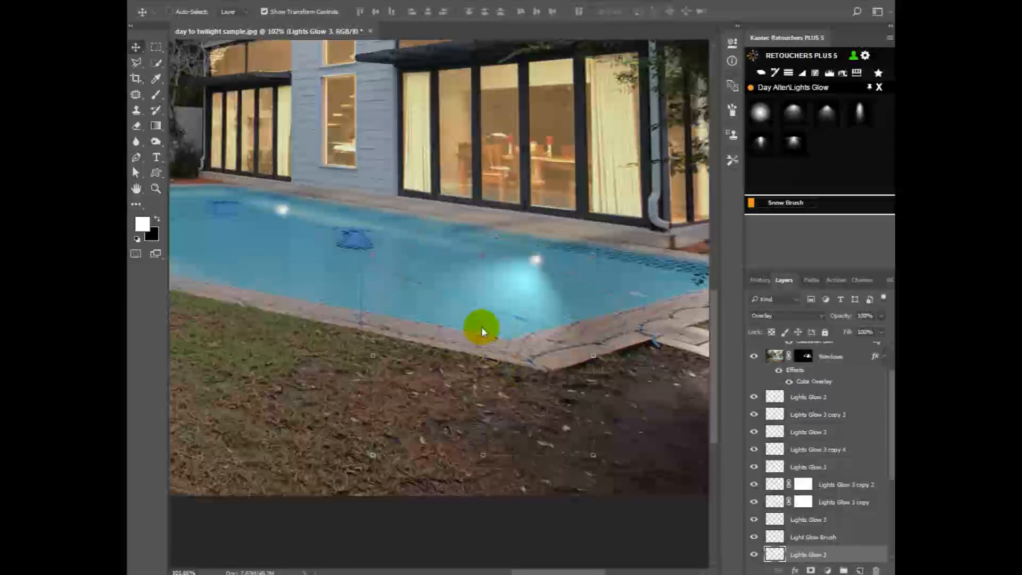
Duplicate the beam onto the farther pool light, scale the copy to about 77%, and rotate it about 9.6° around that light.
left_click_drag(399, 303, 474, 313)
left_click_drag(564, 296, 353, 249)
left_click_drag(412, 411, 387, 390)
left_click_drag(343, 286, 350, 261)
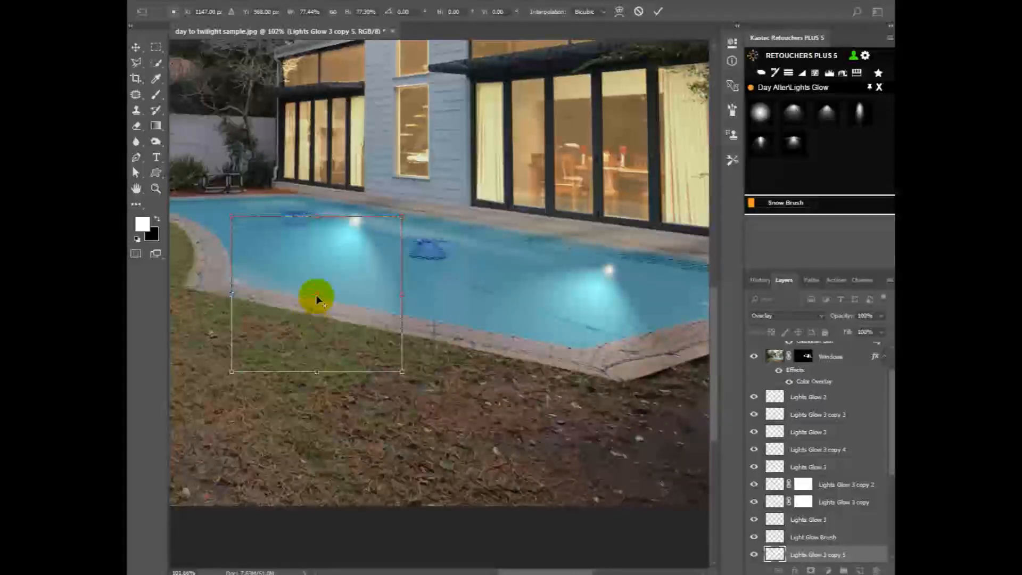
left_click_drag(326, 261, 354, 220)
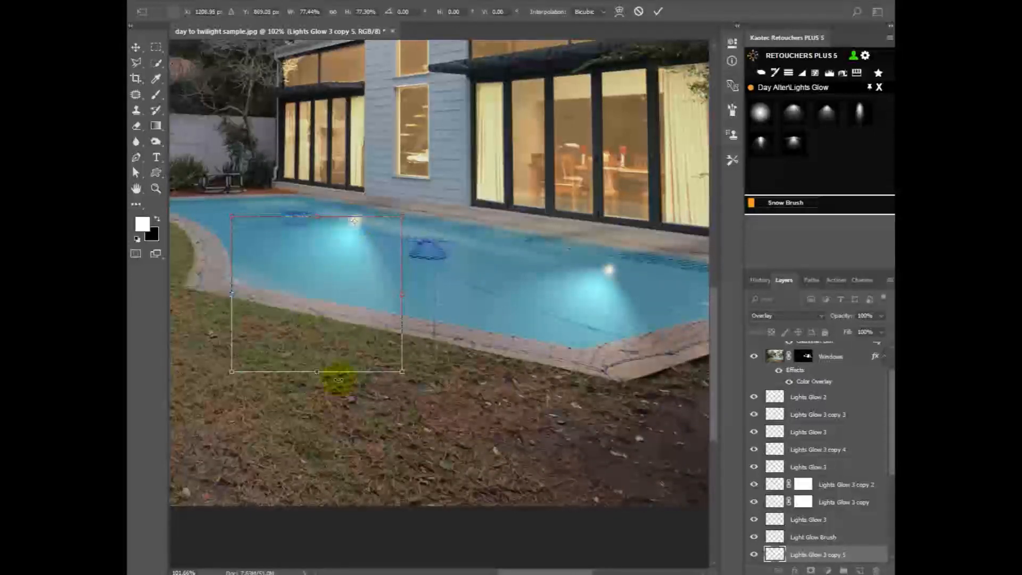
left_click_drag(319, 394, 291, 376)
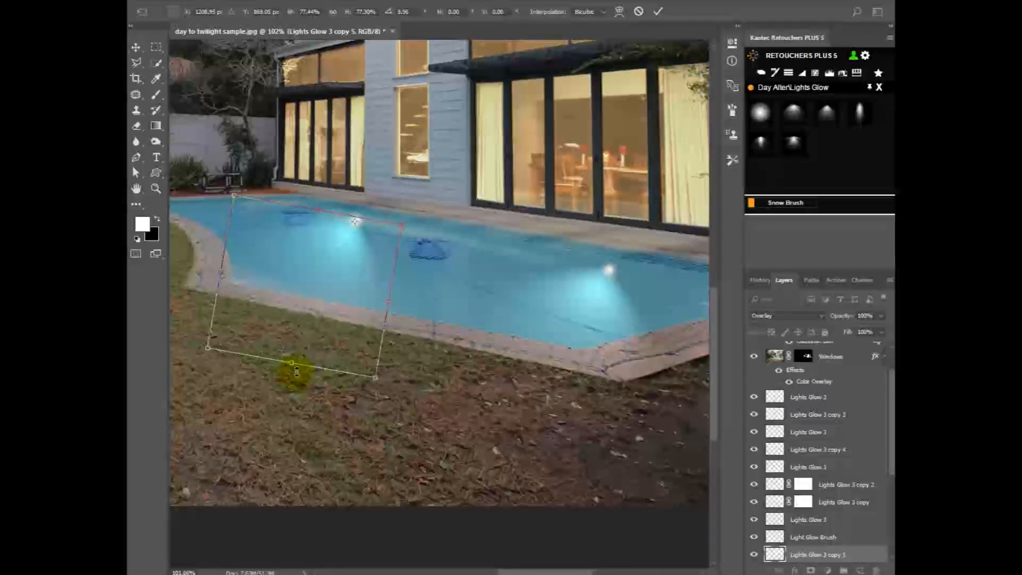
key("Return")
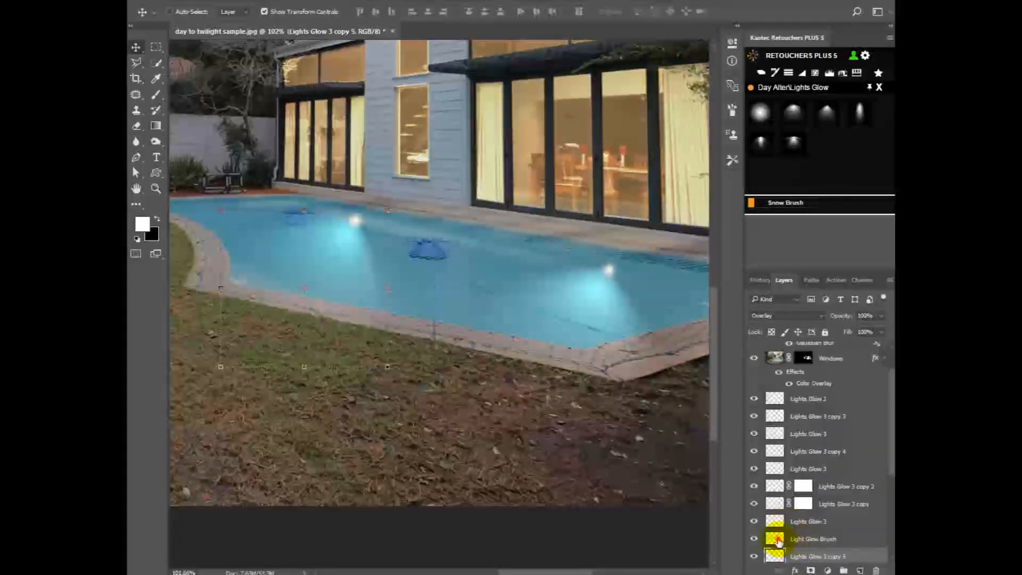
Brush a white glow over both pool lights on the Light Glow Brush layer.
left_click(778, 541)
left_click(156, 95)
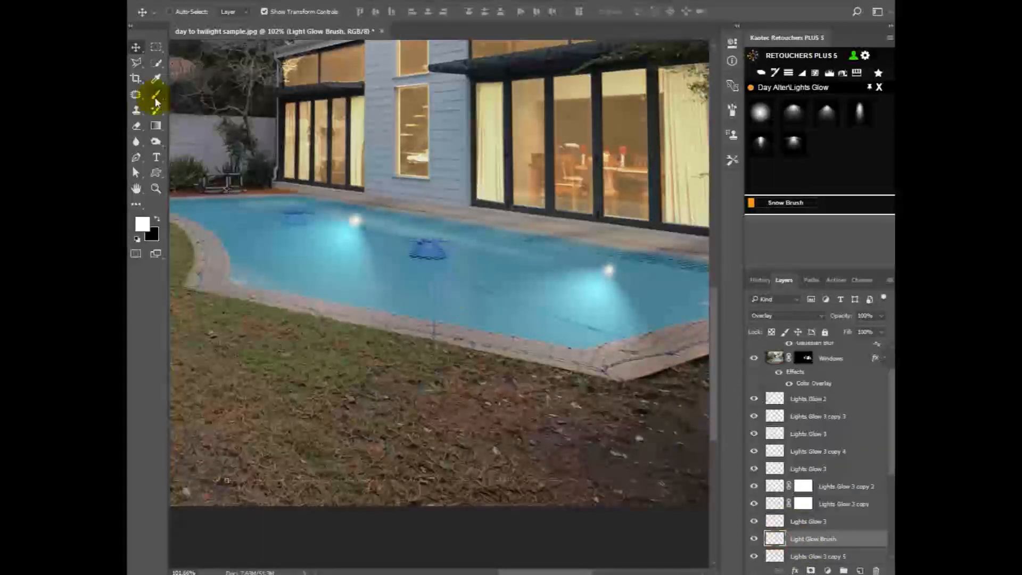
left_click(612, 271)
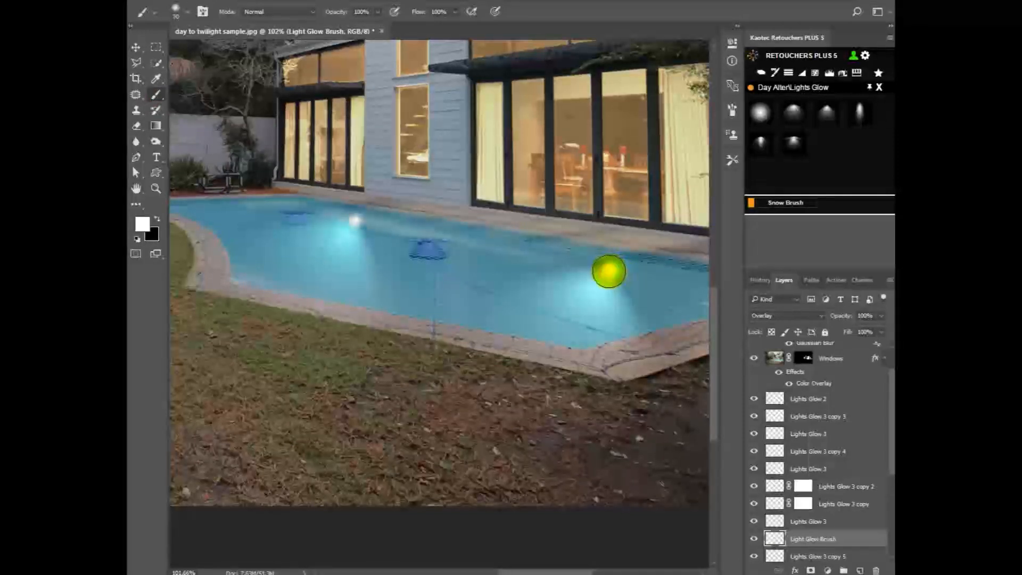
left_click(608, 270)
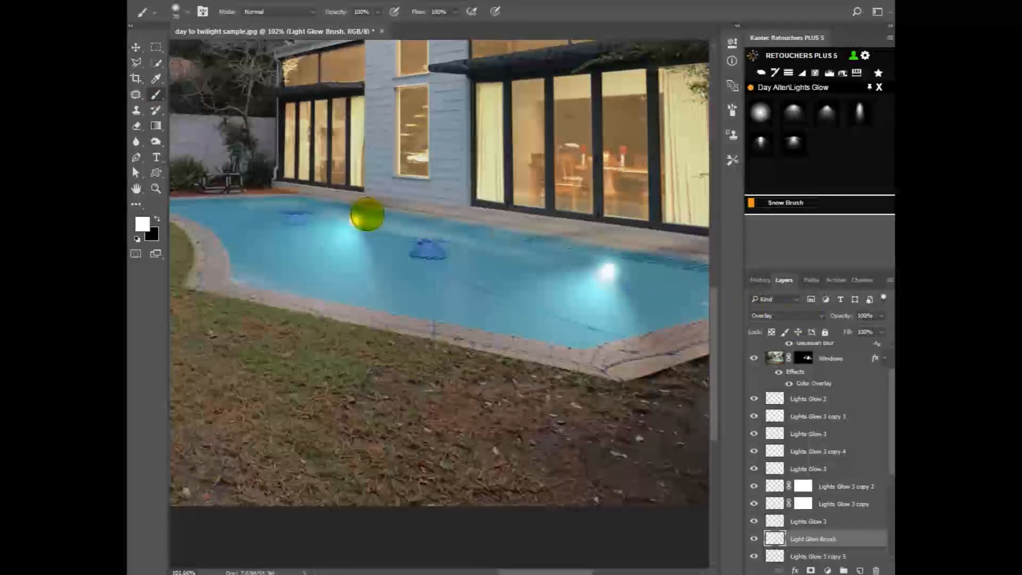
left_click(355, 222)
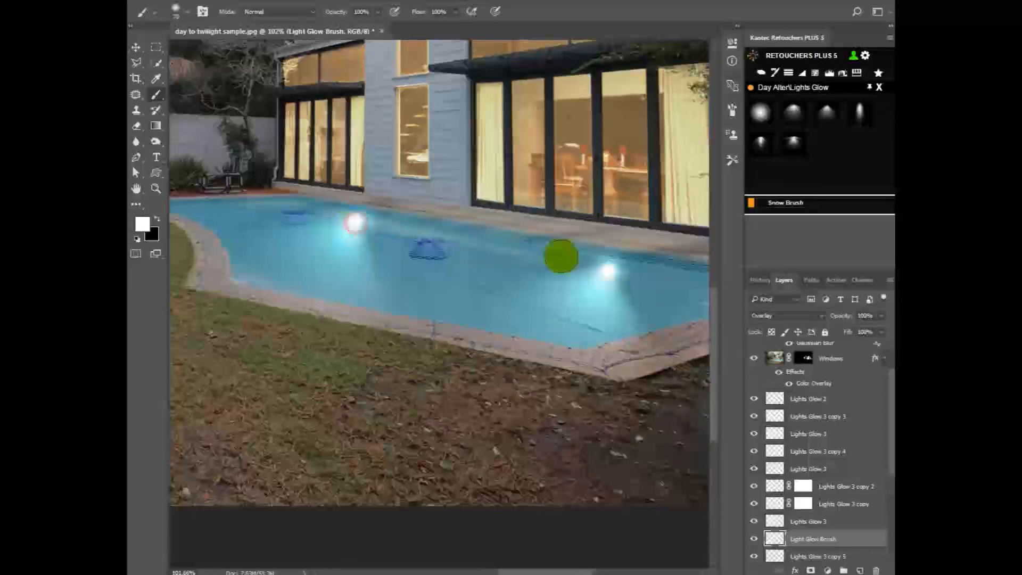
Flatten all layers into the background and close the Lights Glow and day-alteration preset sets.
scroll(561, 256, "down", 4)
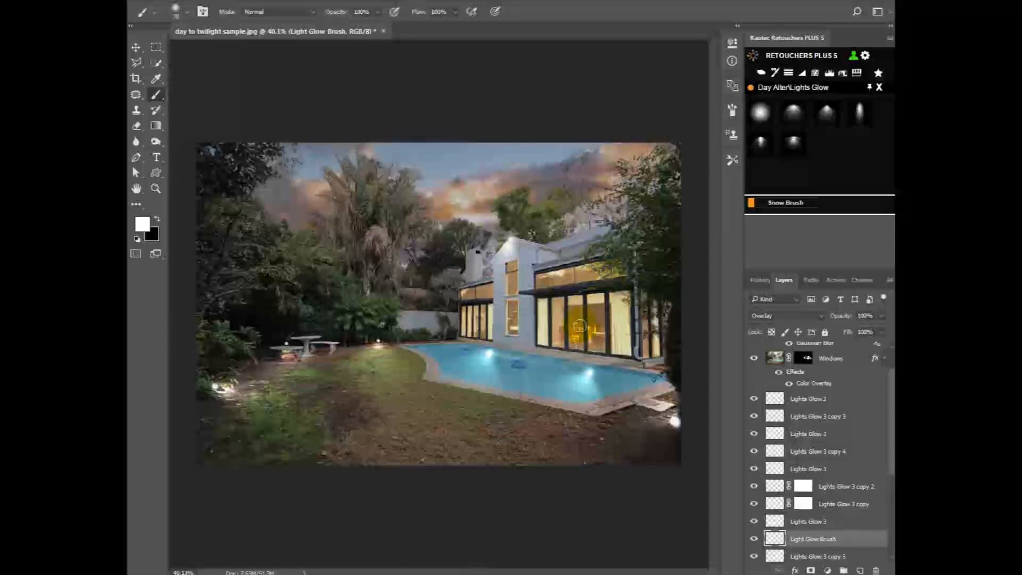
key("z")
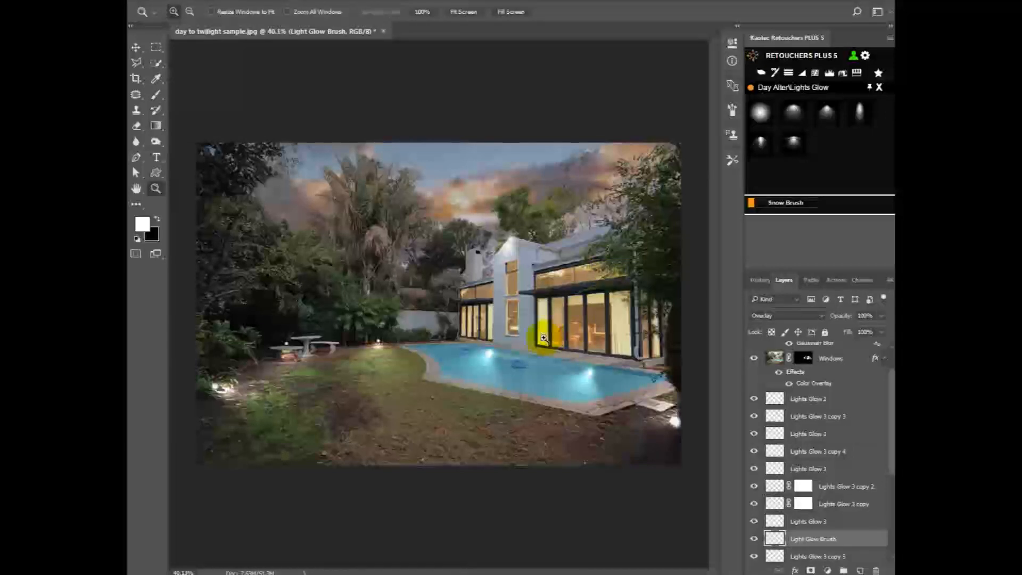
left_click(761, 76)
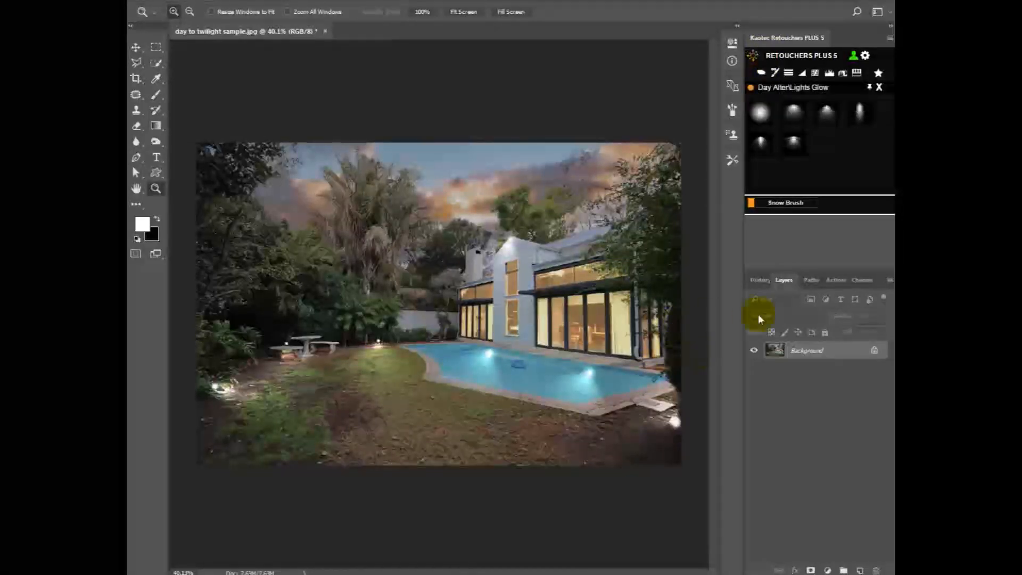
left_click(880, 88)
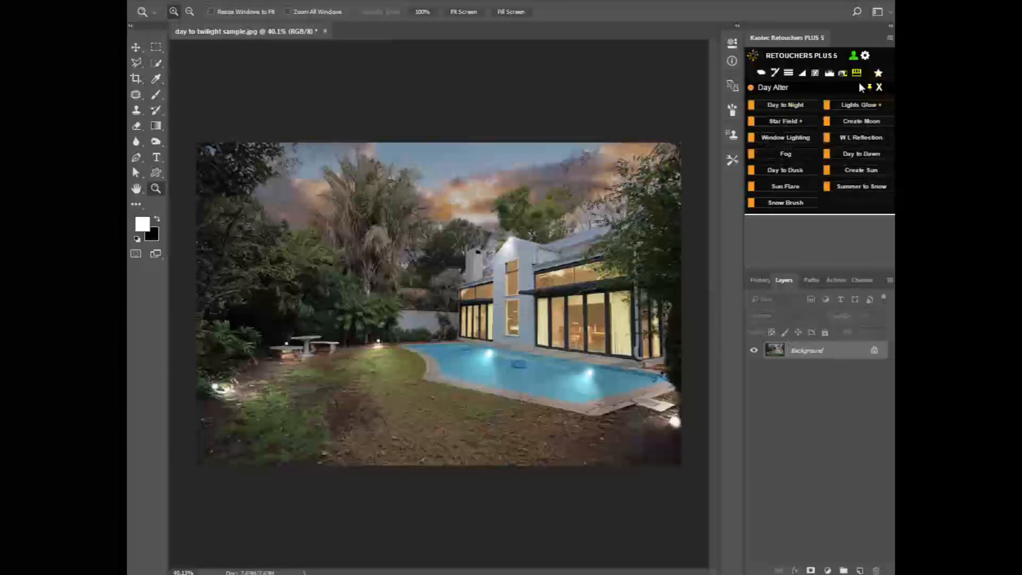
left_click(879, 89)
Apply the Camera Raw Filter with Contrast +28, Highlights -33, Shadows +36, Whites +38, Blacks -8, Clarity +28 and Dehaze +23.
key("ctrl+shift+a")
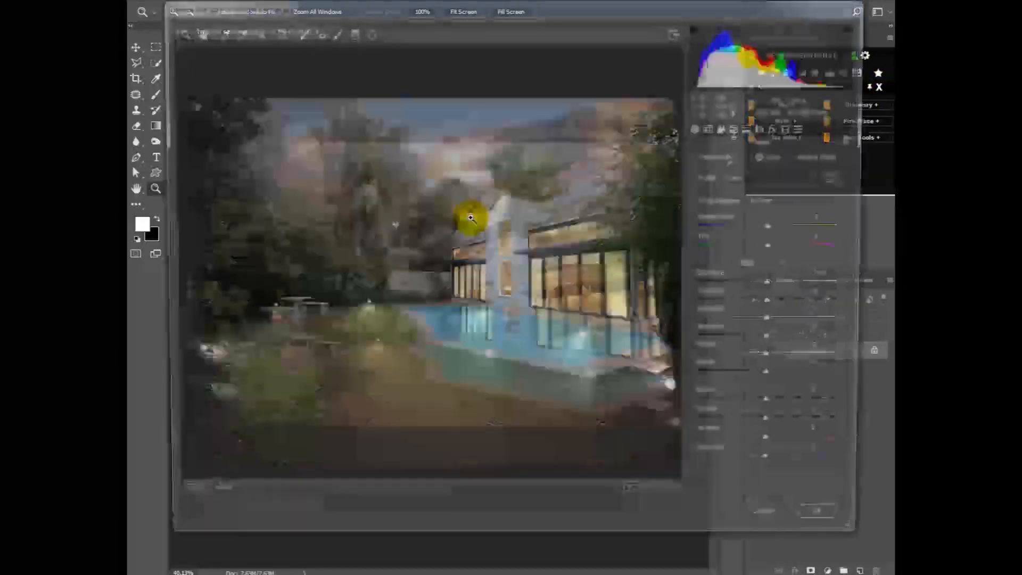
left_click_drag(787, 303, 771, 379)
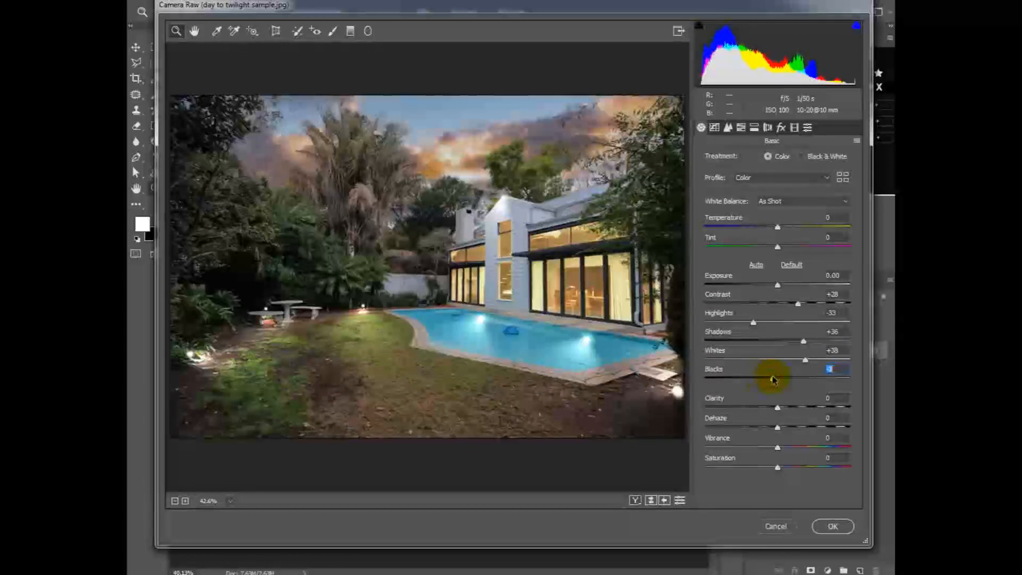
left_click(798, 407)
left_click_drag(791, 427, 793, 429)
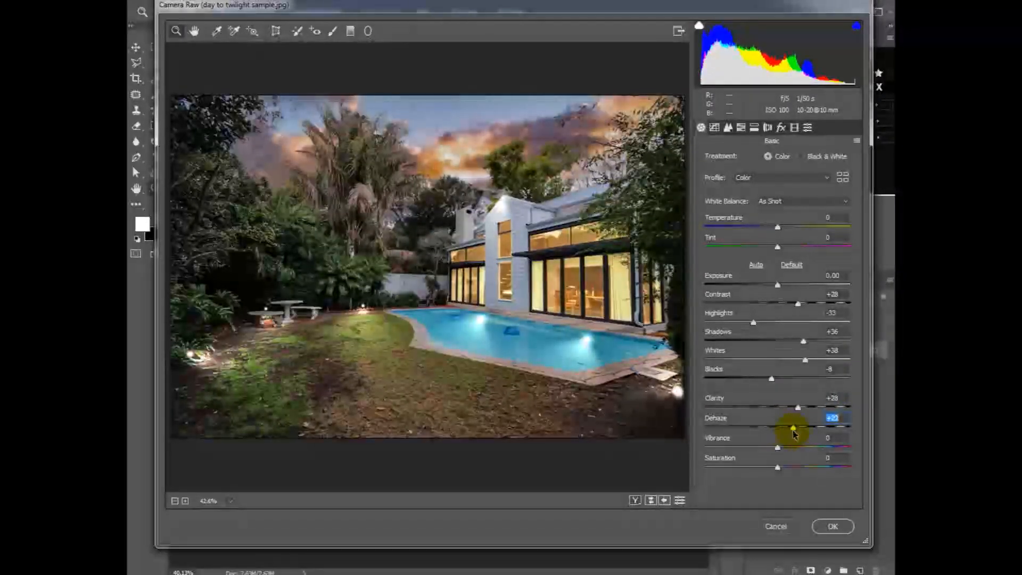
left_click(830, 524)
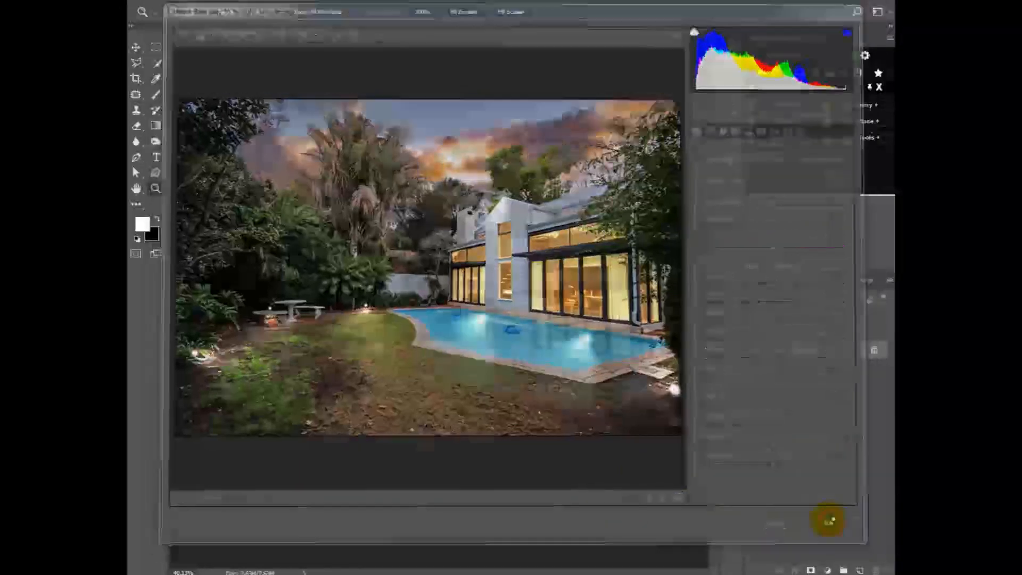